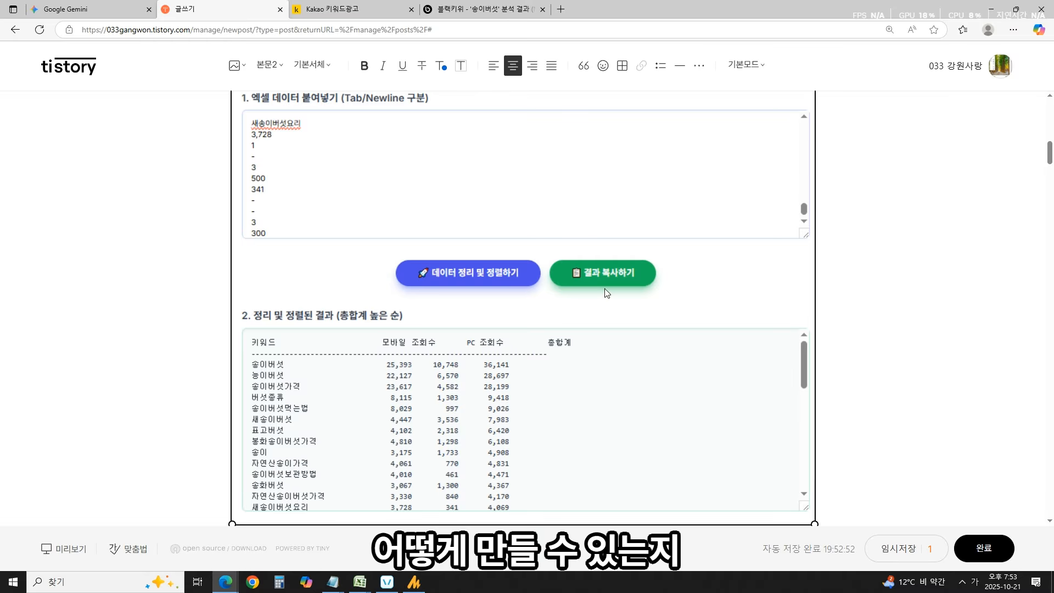
# Review the blog draft's opening on keyword search volumes, Naver-based sites and the Kakao Business keyword planner.
pyautogui.click(847, 323)
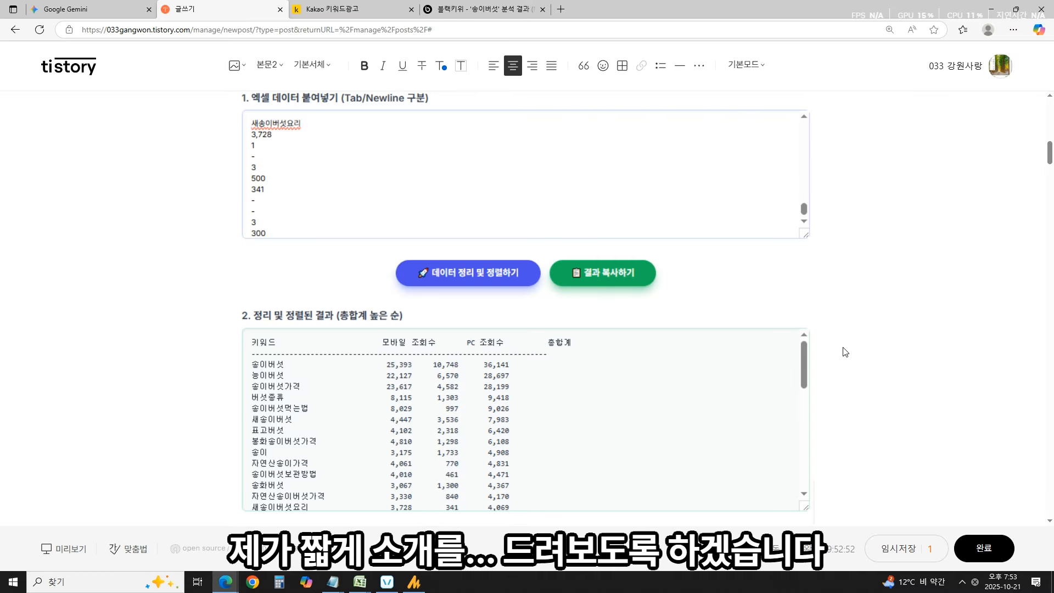
pyautogui.scroll(20, 846, 352)
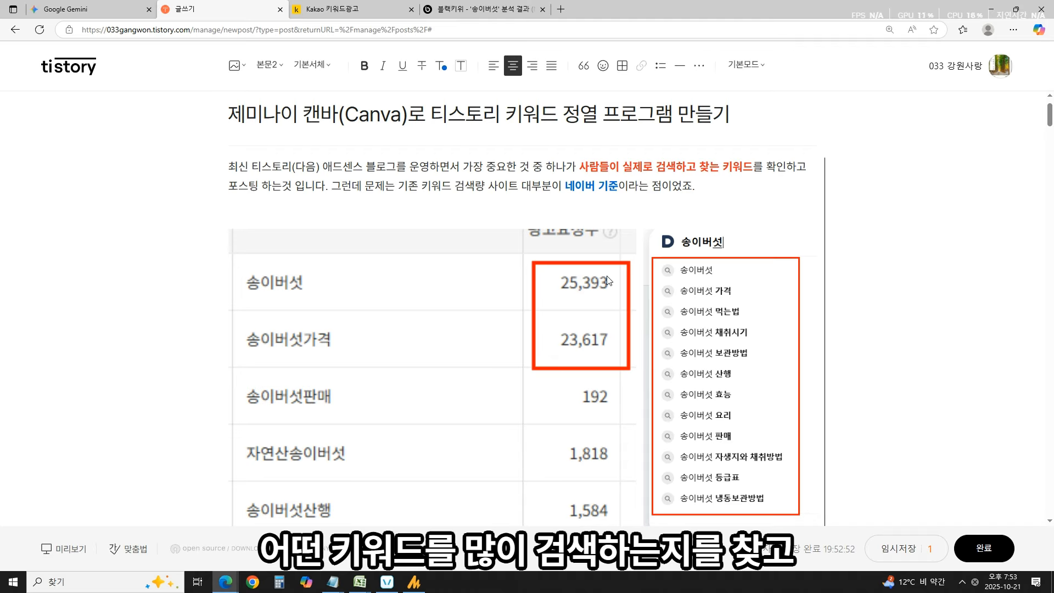
pyautogui.click(709, 331)
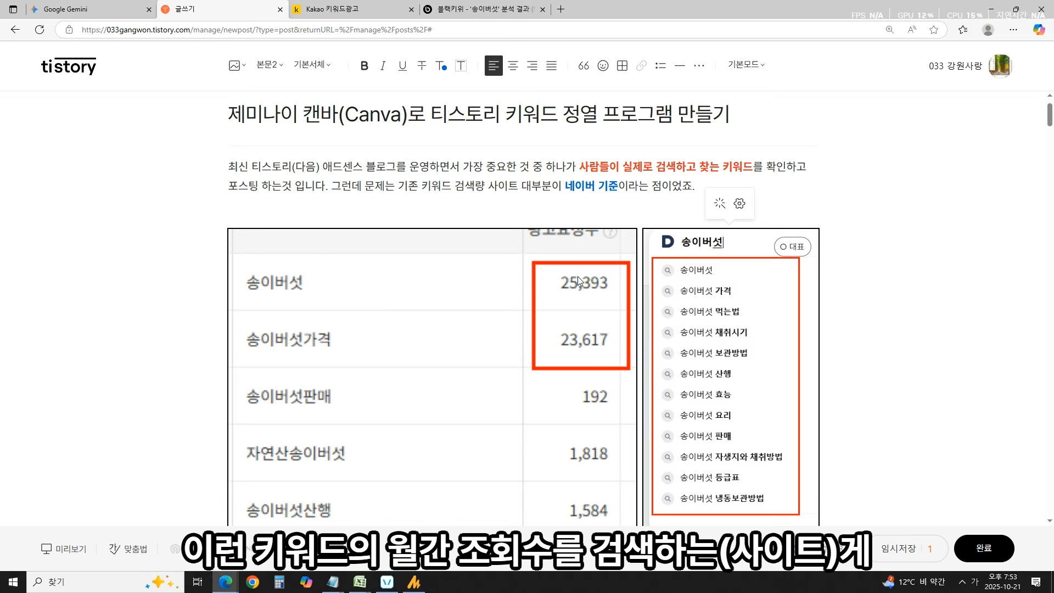
pyautogui.moveTo(566, 186); pyautogui.dragTo(619, 187)
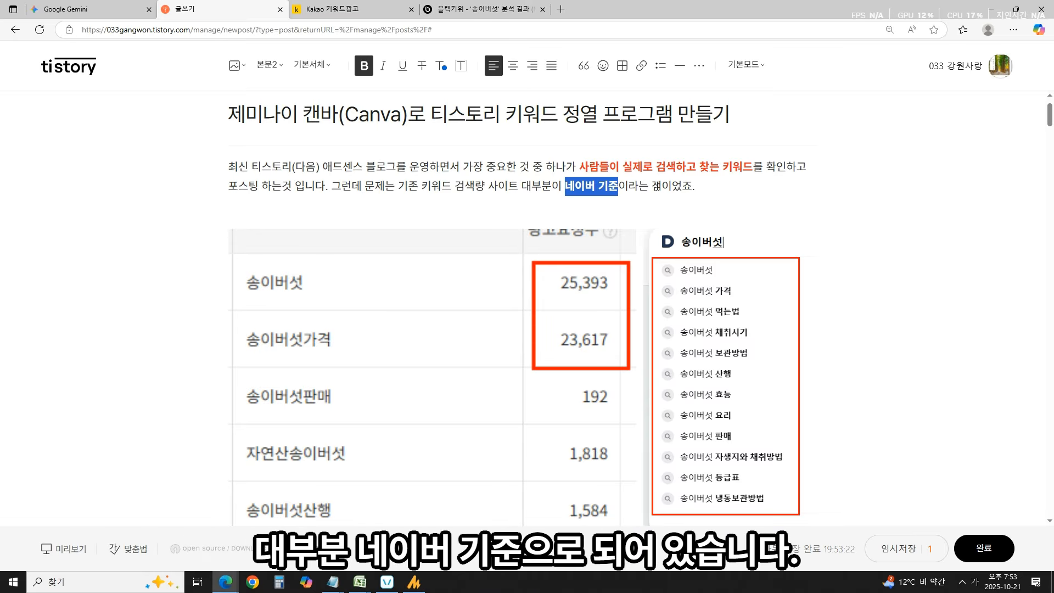
pyautogui.click(637, 186)
pyautogui.scroll(-3, 536, 279)
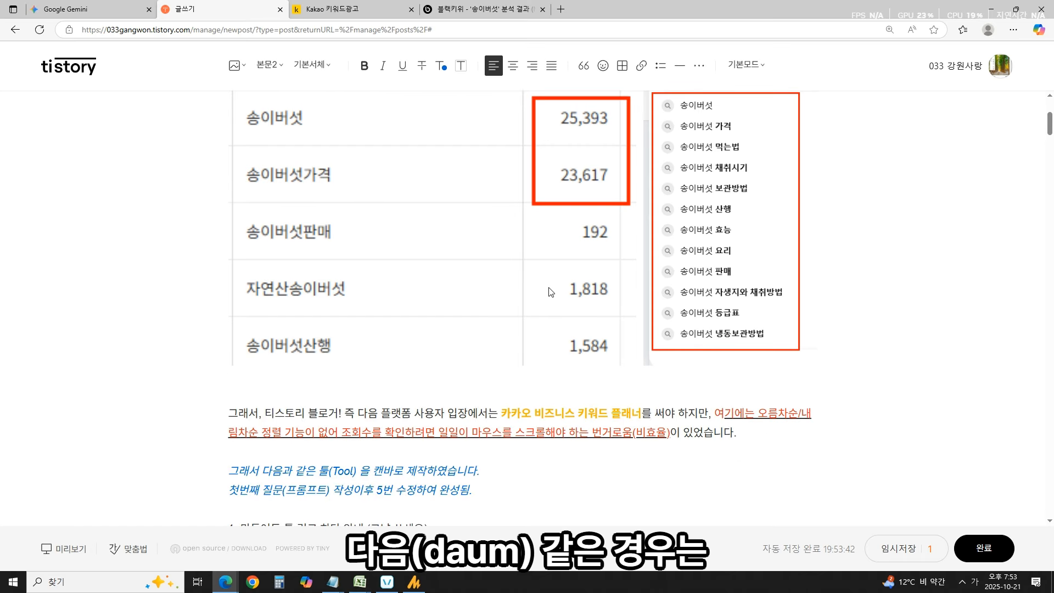
pyautogui.scroll(-1, 561, 373)
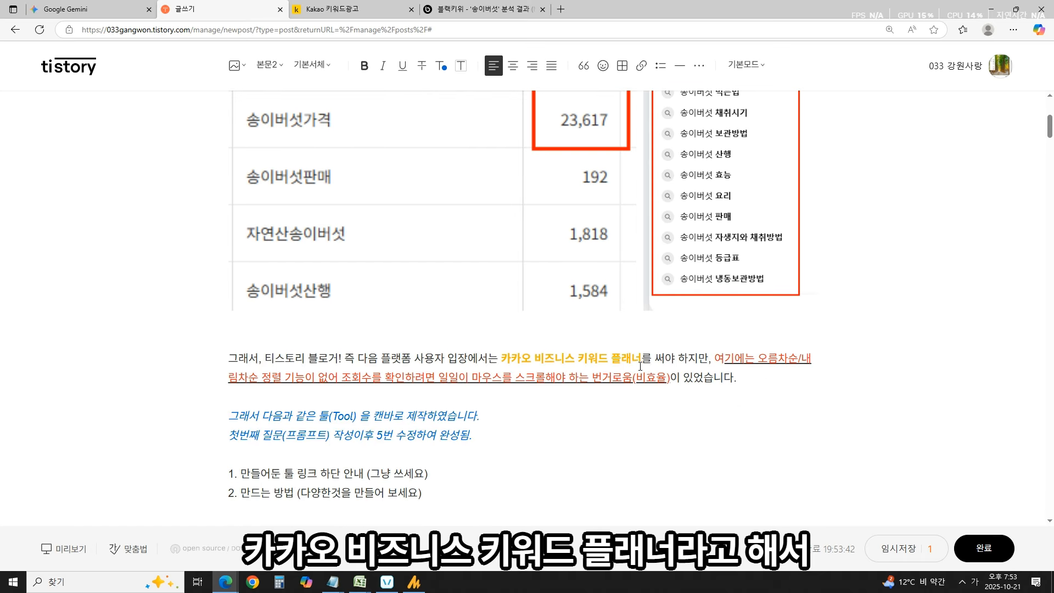
pyautogui.scroll(-15, 579, 373)
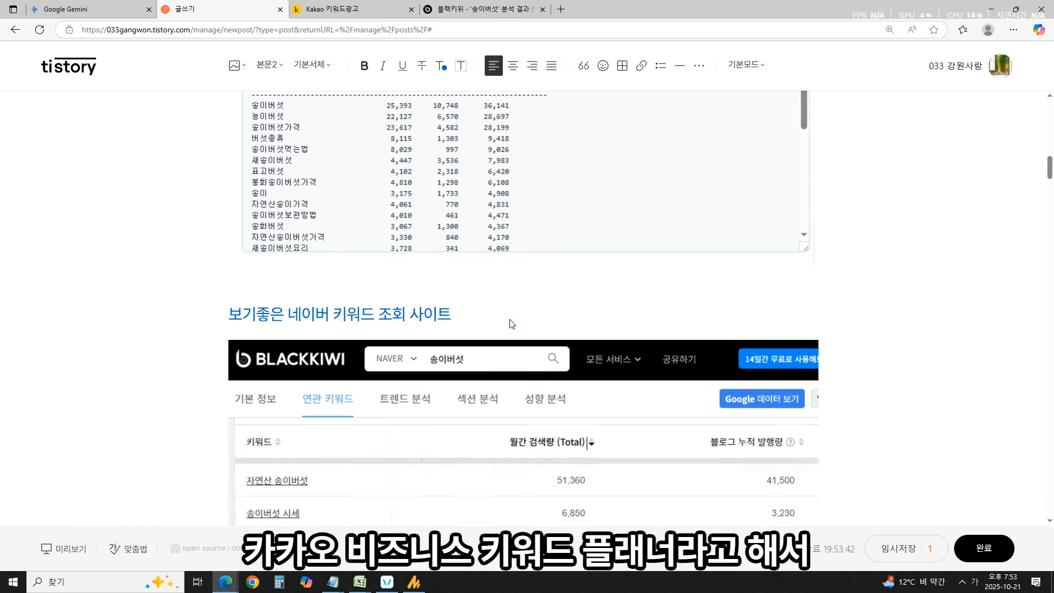
pyautogui.scroll(-10, 411, 194)
# Switch to the Kakao keyword planner and compare the mobile and PC 광고요청수 values of the 배추 keywords.
pyautogui.click(353, 8)
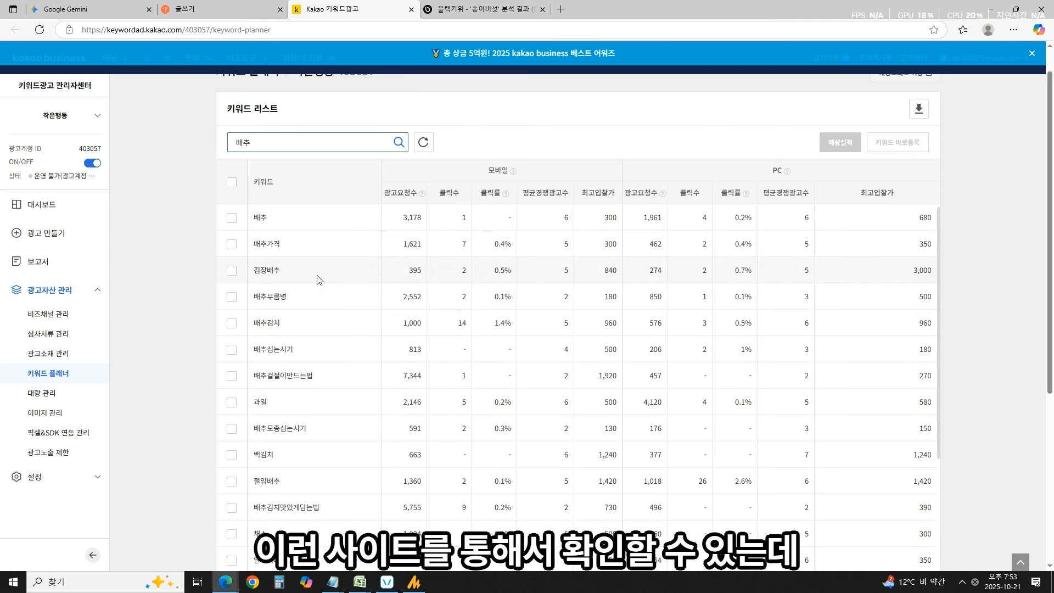
pyautogui.moveTo(254, 219); pyautogui.dragTo(509, 373)
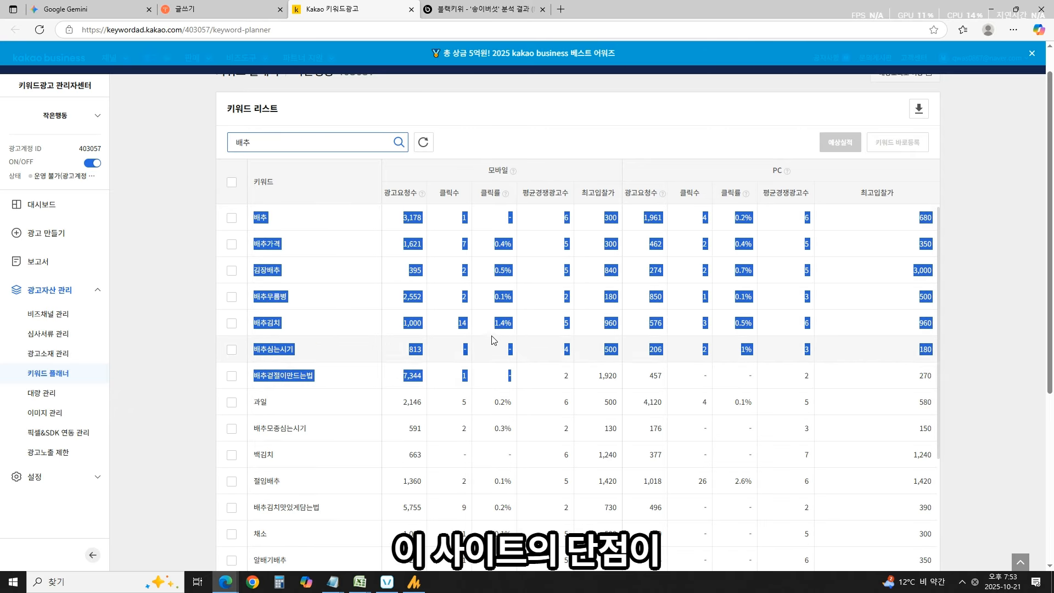
pyautogui.click(278, 147)
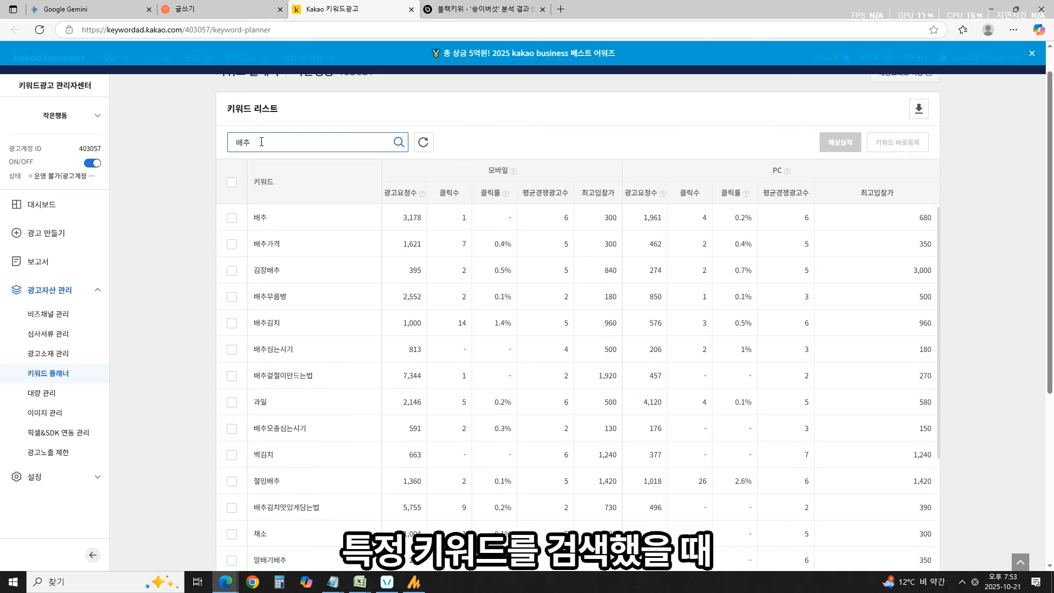
pyautogui.click(445, 252)
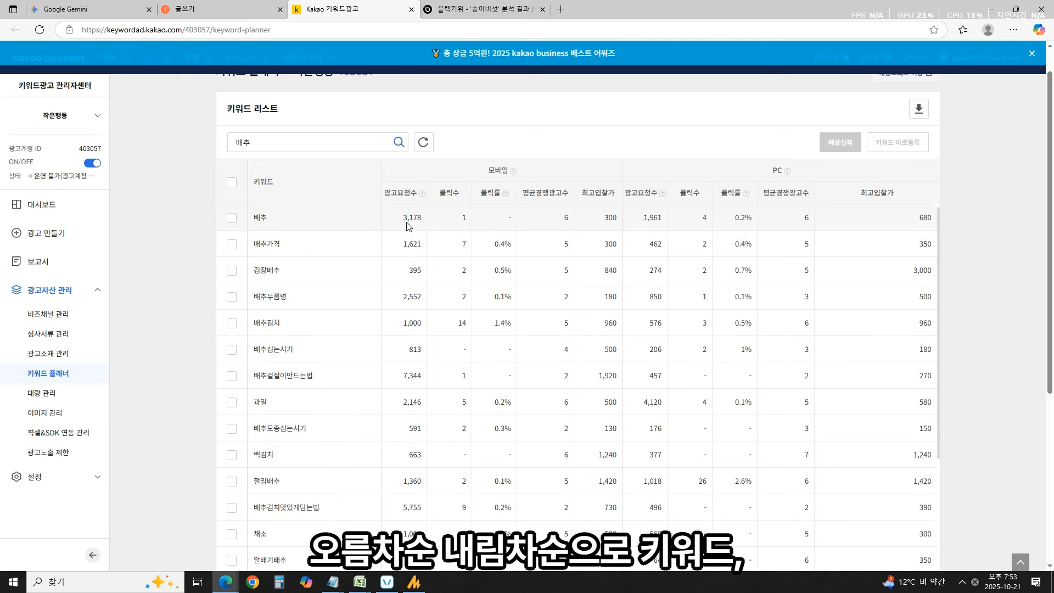
pyautogui.moveTo(408, 219); pyautogui.dragTo(414, 322)
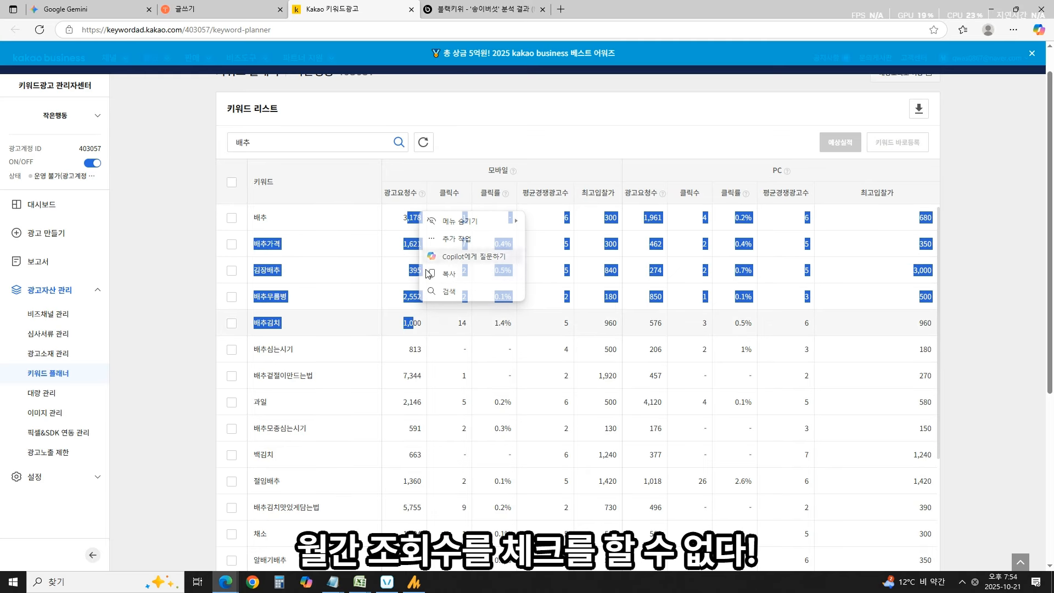
pyautogui.click(509, 175)
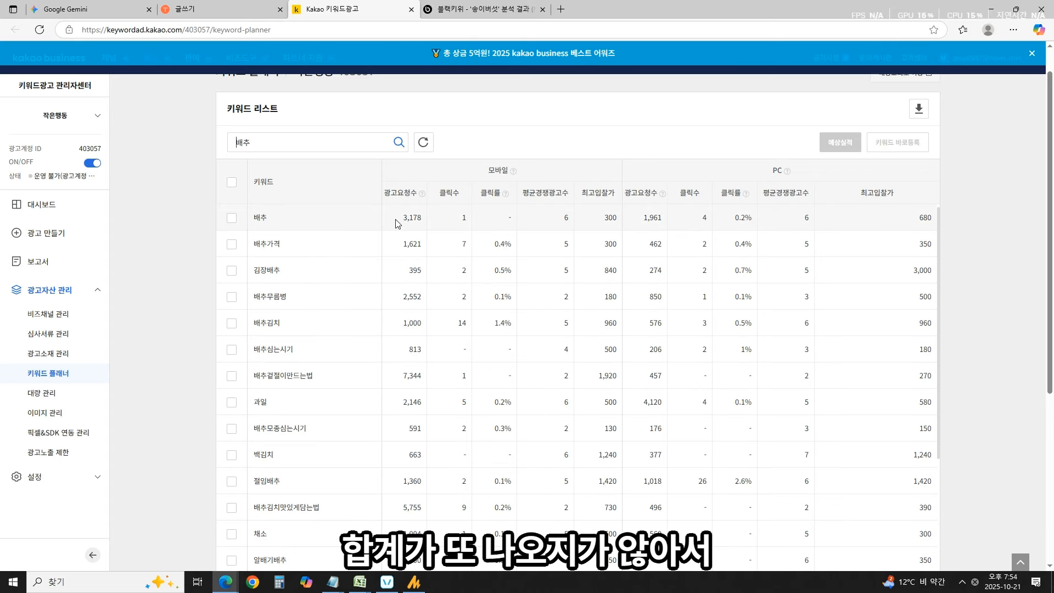
pyautogui.moveTo(400, 224); pyautogui.dragTo(426, 220)
pyautogui.moveTo(641, 218); pyautogui.dragTo(668, 221)
pyautogui.moveTo(401, 219); pyautogui.dragTo(425, 219)
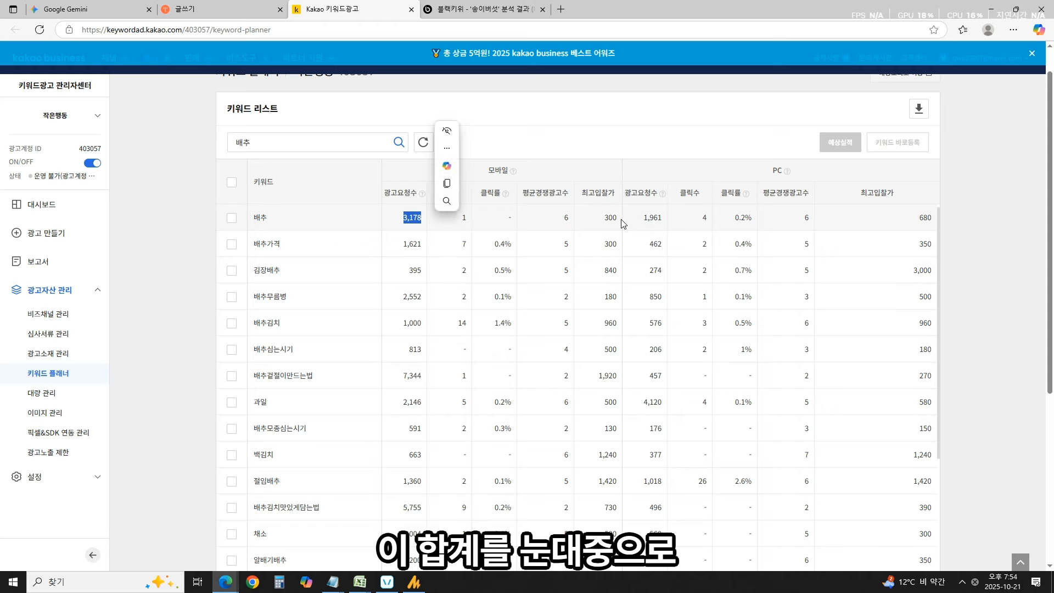
pyautogui.moveTo(641, 218); pyautogui.dragTo(667, 220)
pyautogui.moveTo(402, 243); pyautogui.dragTo(430, 267)
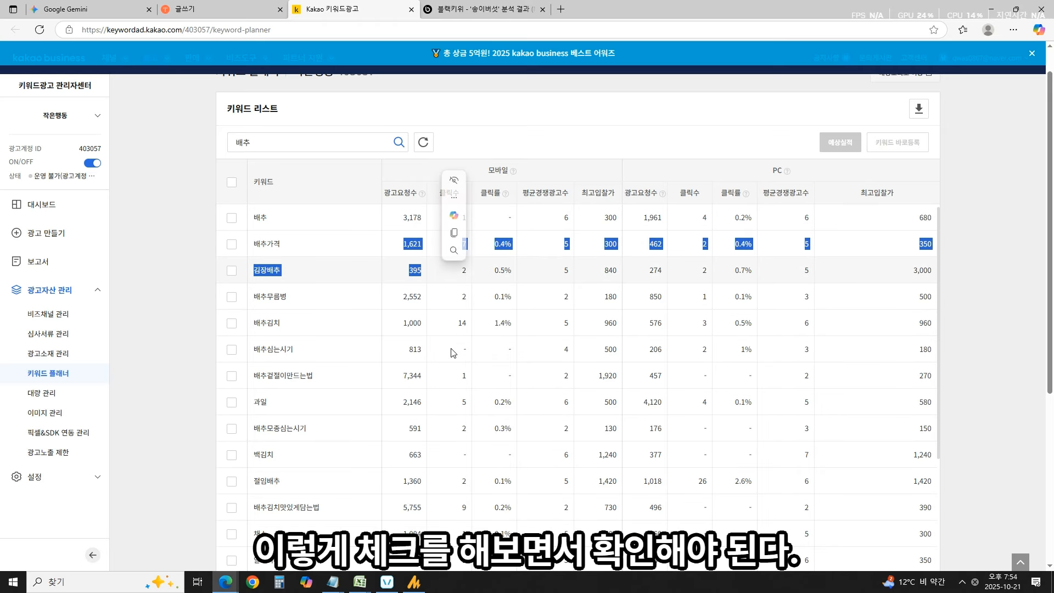
# Examine the remaining related keywords further down the 배추 keyword list.
pyautogui.click(452, 353)
pyautogui.scroll(-3, 446, 341)
pyautogui.scroll(-5, 446, 342)
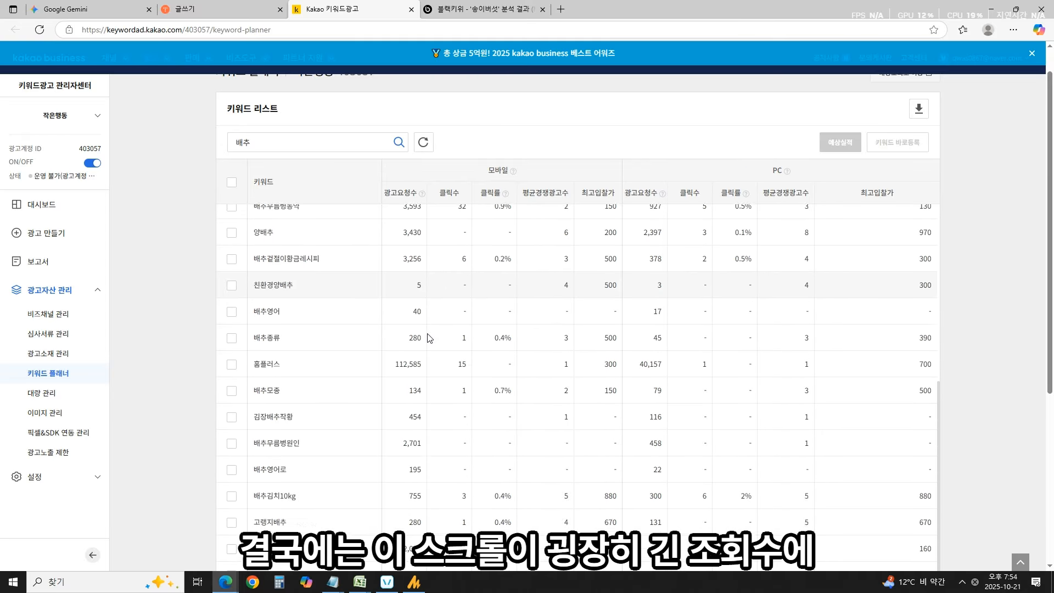
pyautogui.scroll(-1, 681, 355)
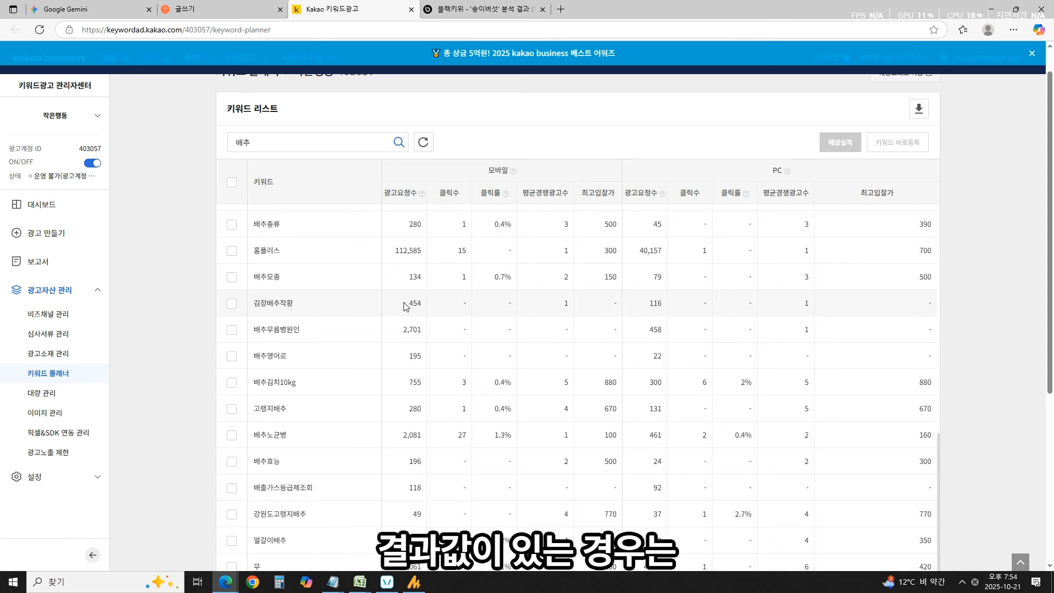
pyautogui.scroll(-2, 544, 346)
pyautogui.scroll(-1, 549, 346)
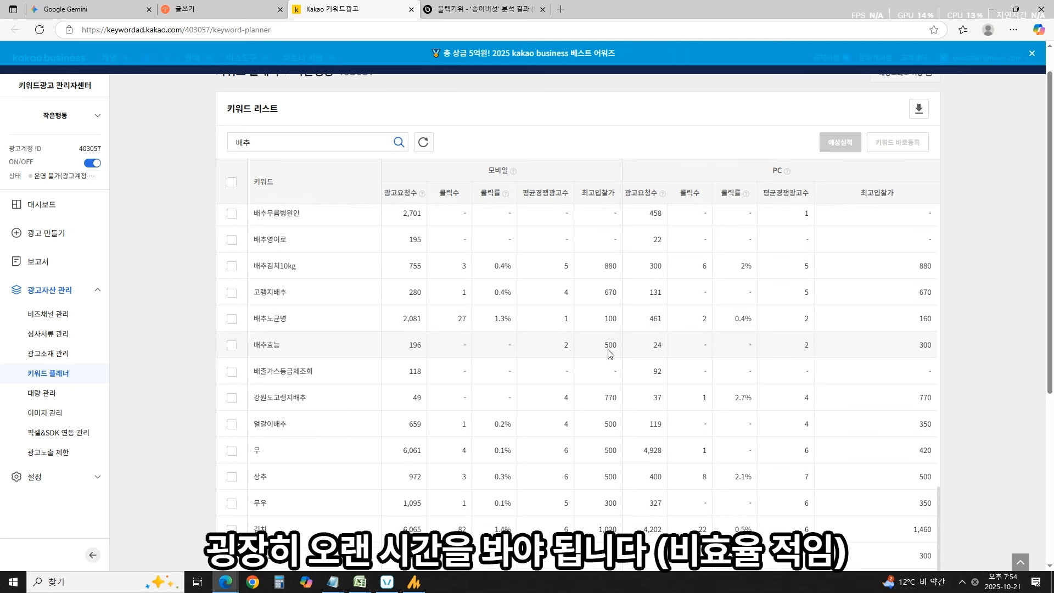
# Download the 배추 keyword list as a CSV file and inspect the 키워드플래너_배추 sheet in Excel.
pyautogui.click(919, 110)
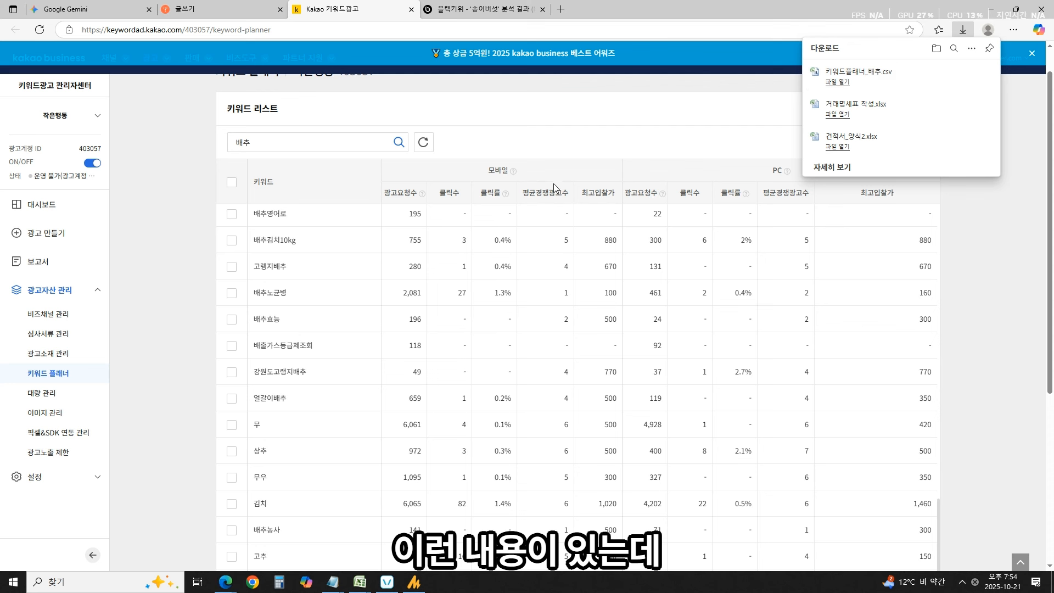
pyautogui.click(361, 582)
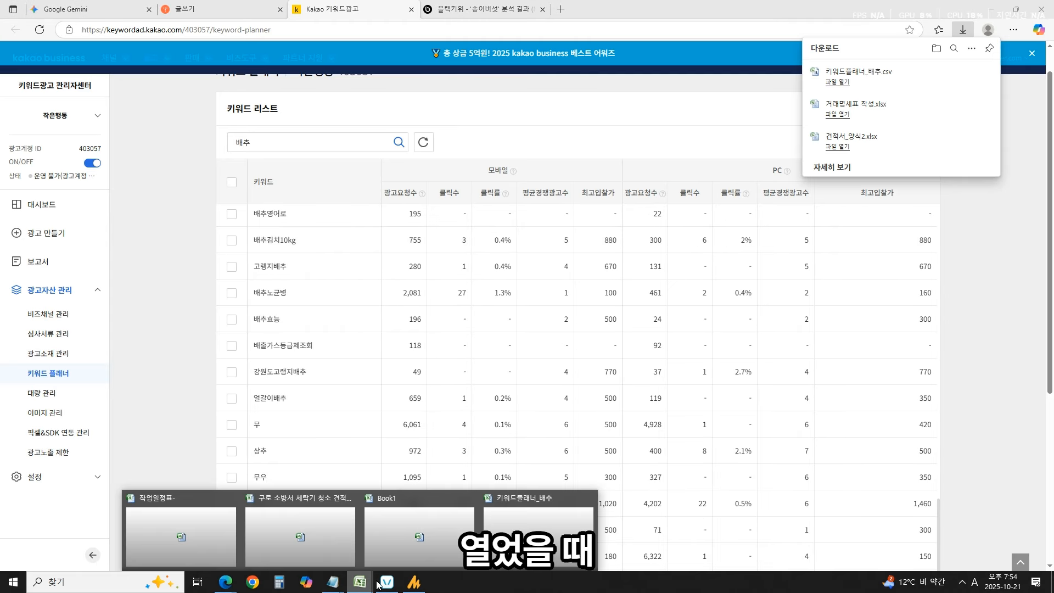
pyautogui.click(532, 536)
pyautogui.moveTo(331, 296); pyautogui.dragTo(339, 295)
pyautogui.moveTo(43, 163); pyautogui.dragTo(276, 332)
pyautogui.click(276, 332)
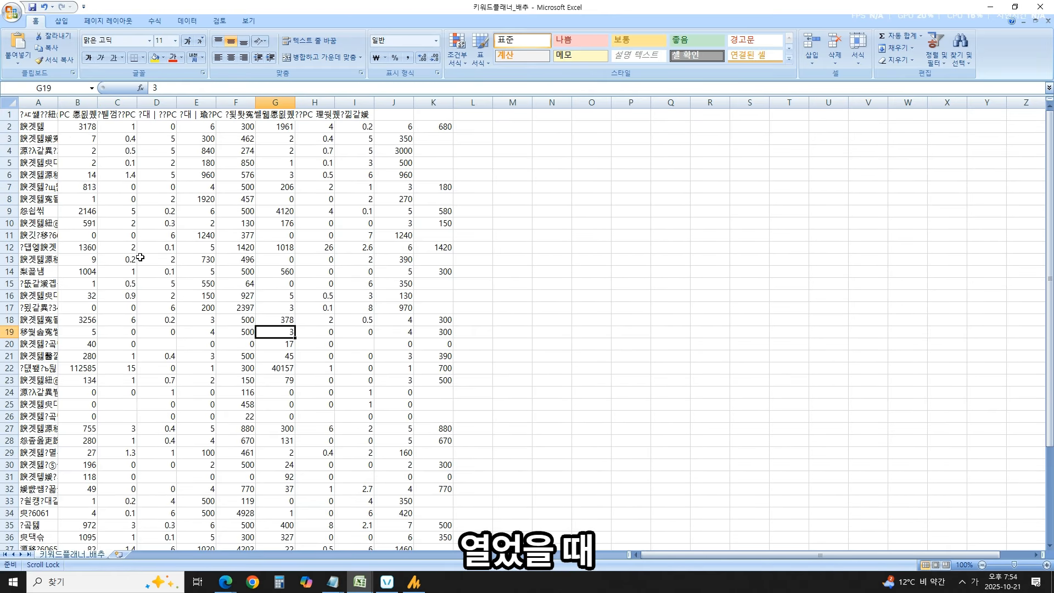
pyautogui.click(988, 10)
# Return to the Tistory draft and examine the 키워드 조회수 데이터 클리너 tool's input area and sorted results.
pyautogui.scroll(10, 414, 349)
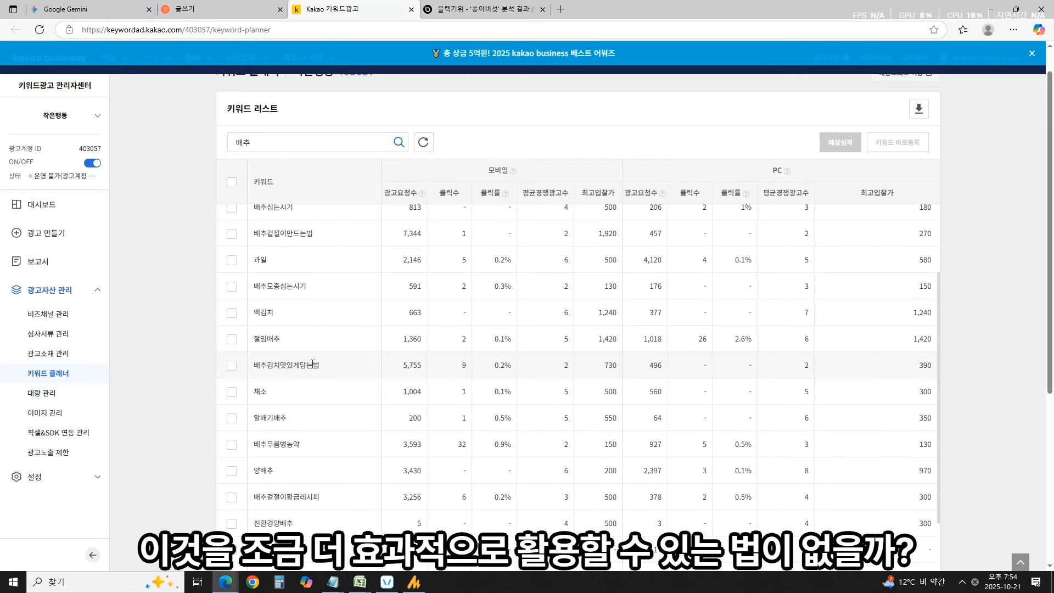
pyautogui.scroll(2, 348, 302)
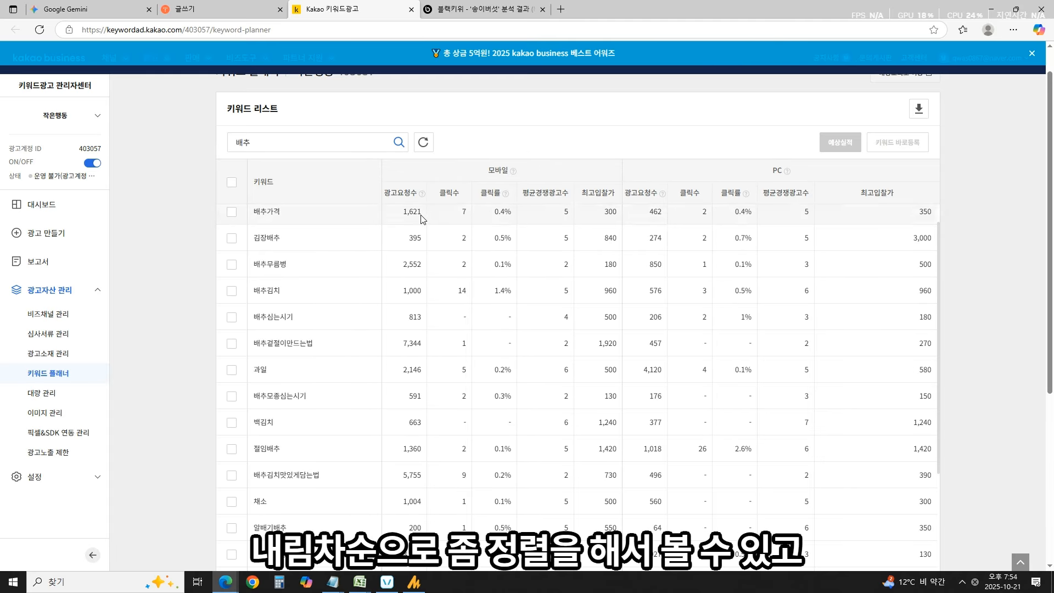
pyautogui.scroll(1, 417, 291)
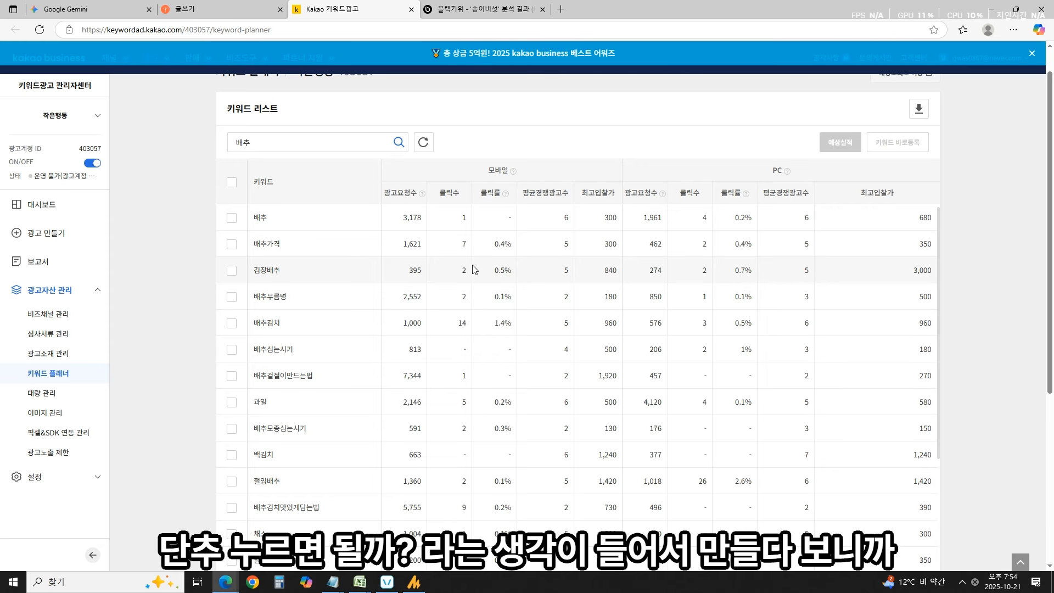
pyautogui.click(226, 9)
pyautogui.scroll(-3, 607, 333)
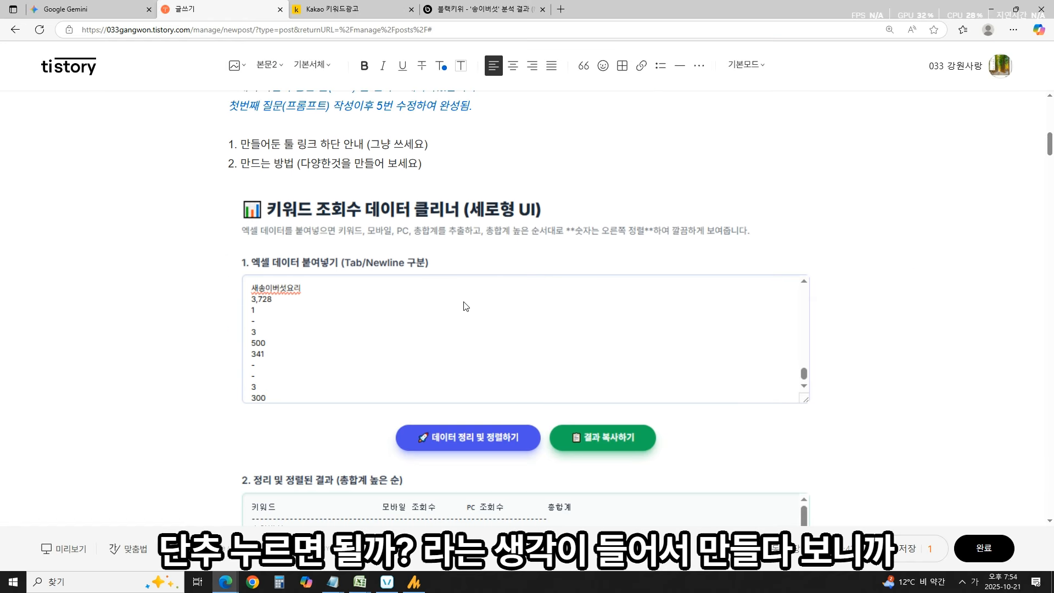
pyautogui.click(600, 298)
pyautogui.scroll(-3, 428, 340)
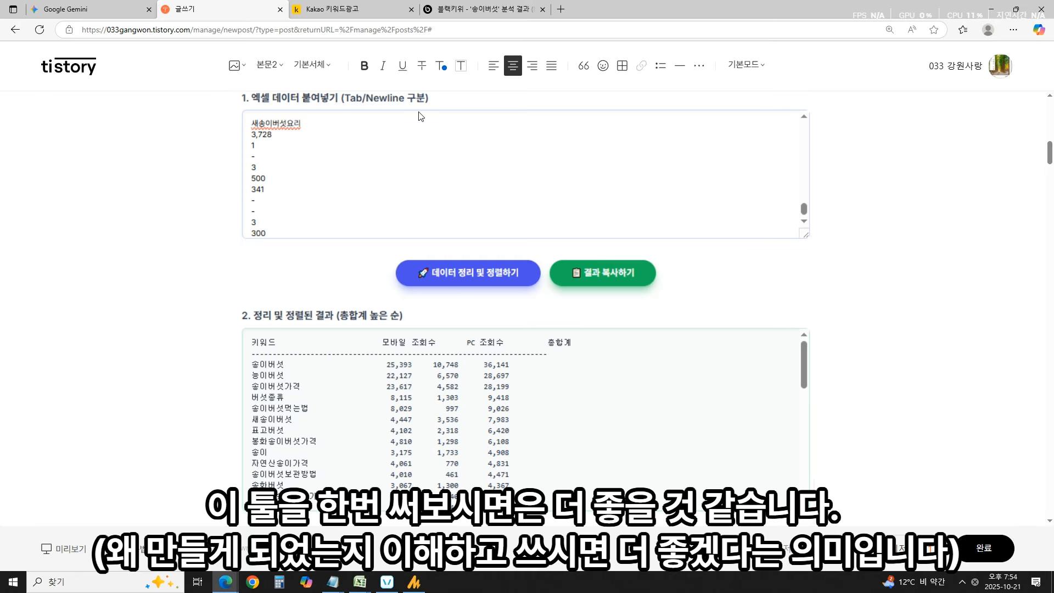
# Go back to the Kakao keyword planner and check the mobile and PC 광고요청수 columns for the keyword 배추.
pyautogui.click(357, 12)
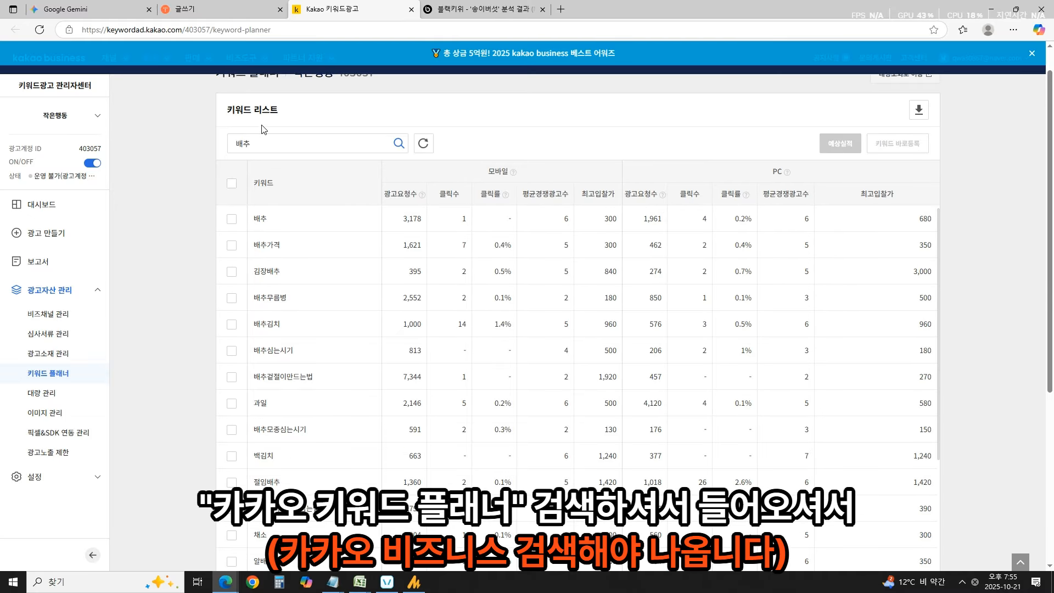
pyautogui.scroll(1, 277, 123)
pyautogui.moveTo(216, 102); pyautogui.dragTo(280, 106)
pyautogui.click(516, 143)
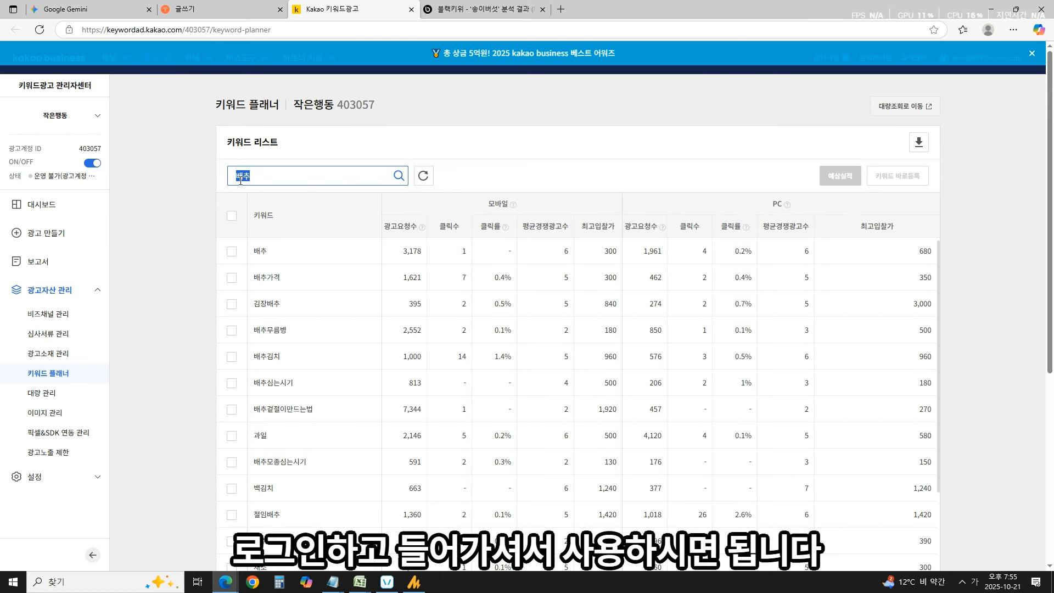
pyautogui.doubleClick(498, 204)
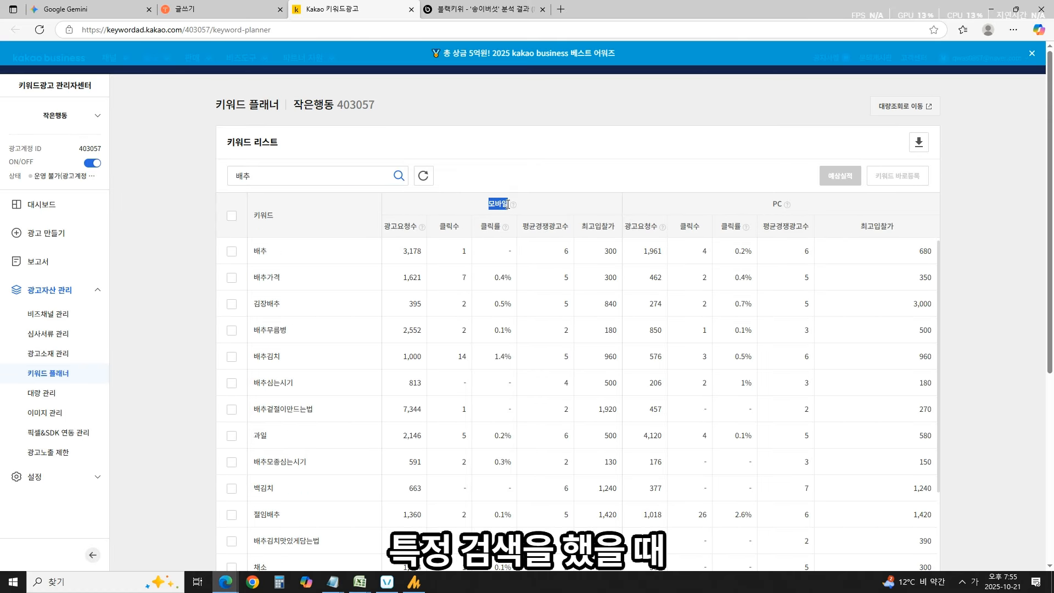
pyautogui.doubleClick(388, 226)
pyautogui.moveTo(402, 254); pyautogui.dragTo(424, 259)
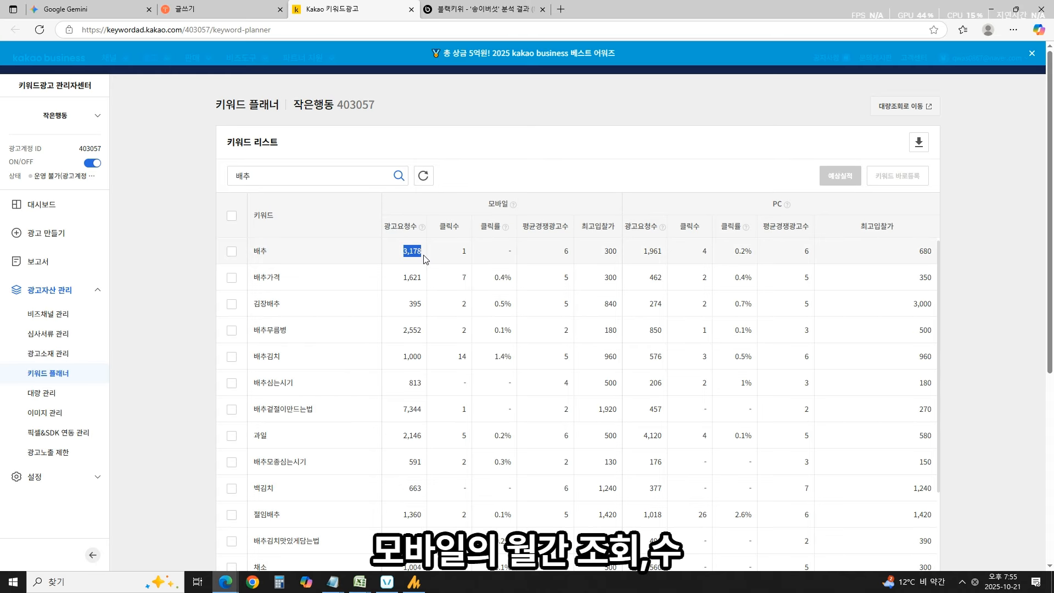
pyautogui.click(775, 204)
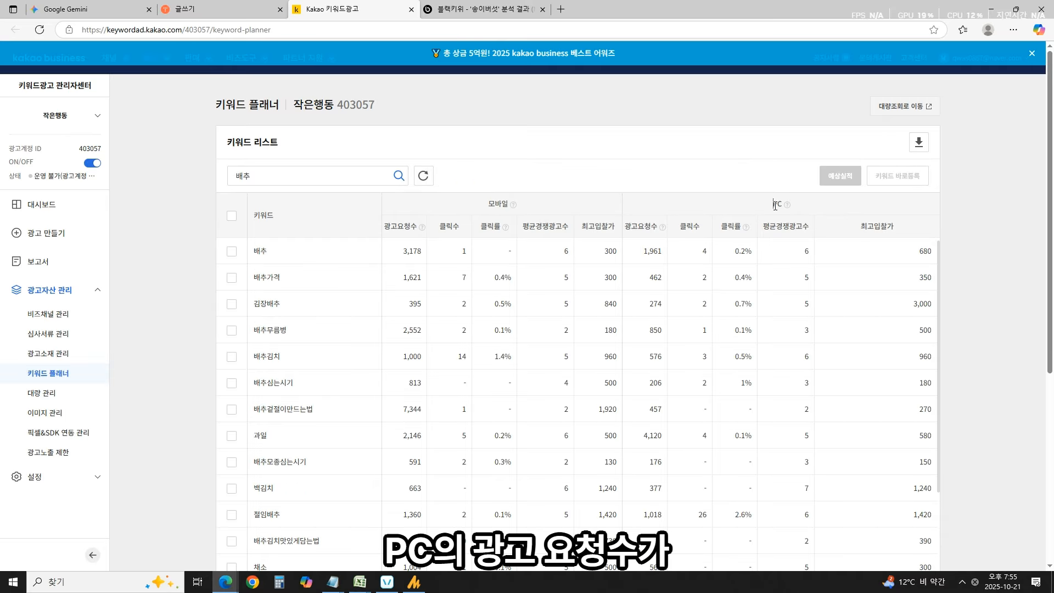
pyautogui.moveTo(774, 205); pyautogui.dragTo(778, 205)
pyautogui.doubleClick(630, 226)
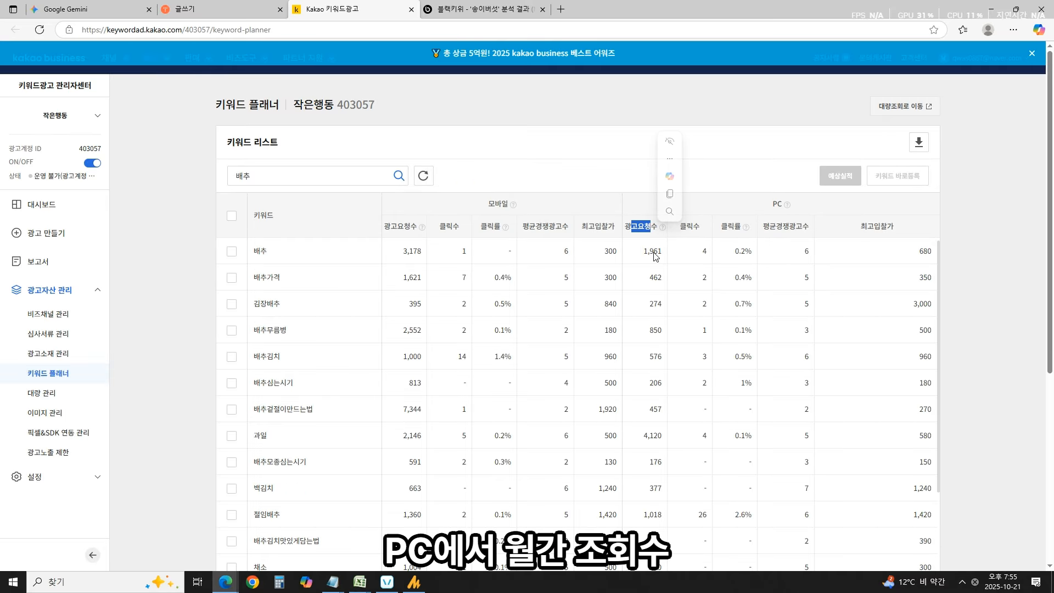
pyautogui.moveTo(643, 252); pyautogui.dragTo(673, 261)
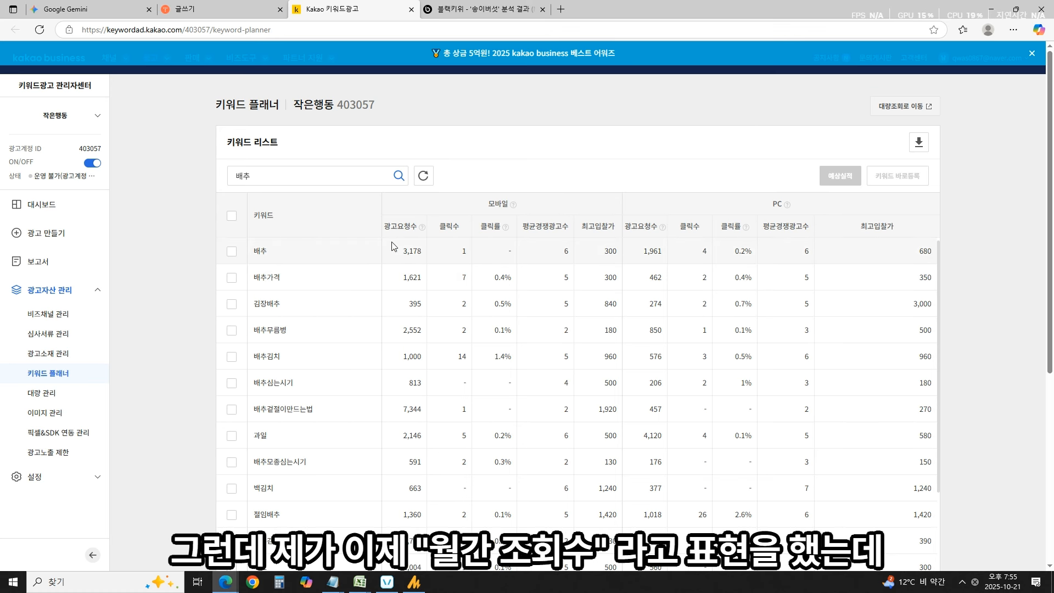
pyautogui.moveTo(391, 251); pyautogui.dragTo(426, 259)
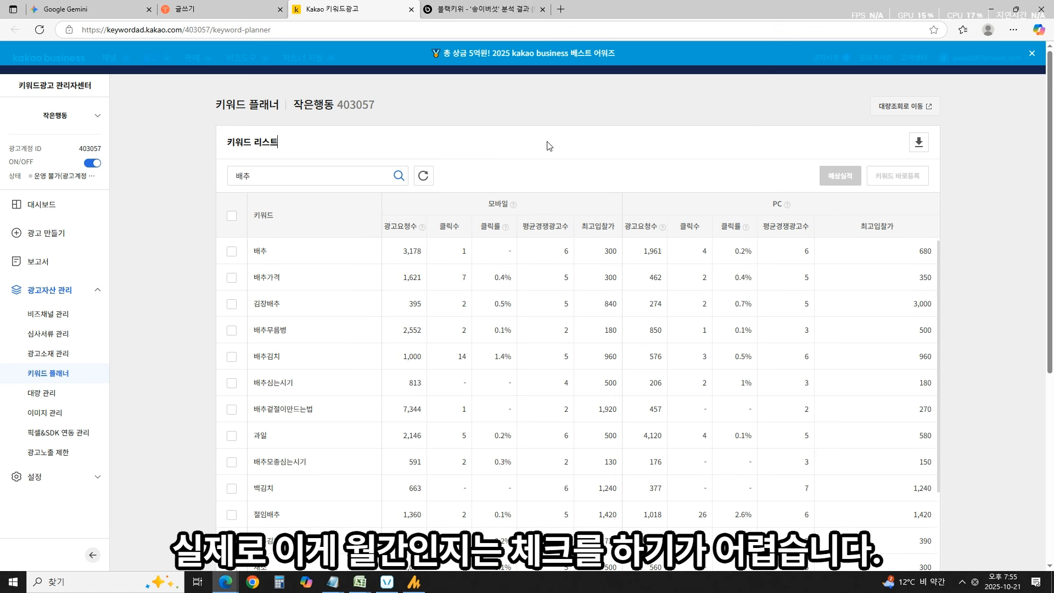
# Switch to BlackKiwi and examine the monthly search volumes of related keywords and the search trend chart for 송이버섯.
pyautogui.click(463, 12)
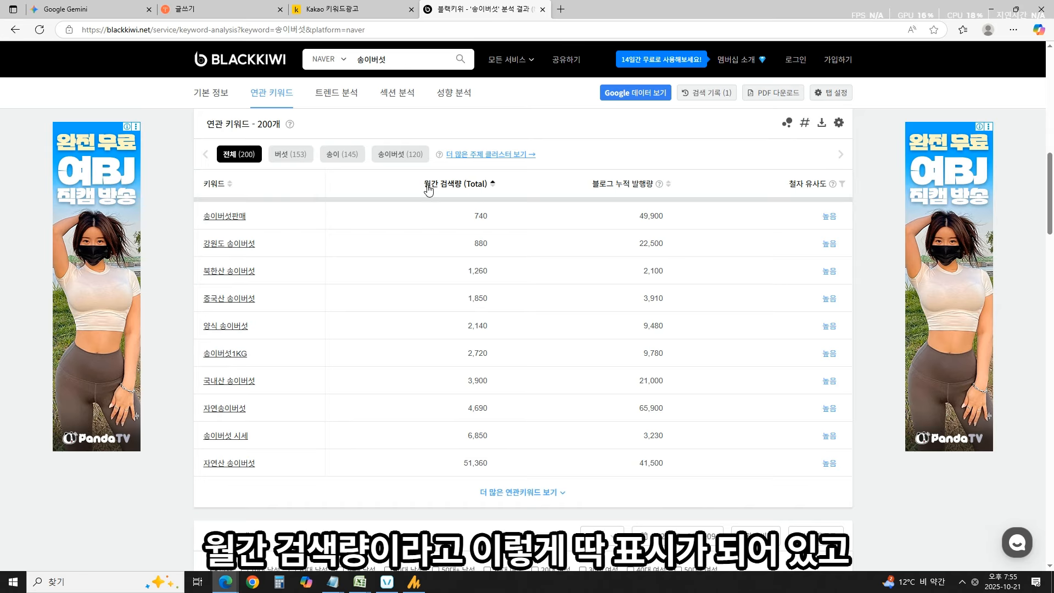
pyautogui.scroll(-3, 495, 214)
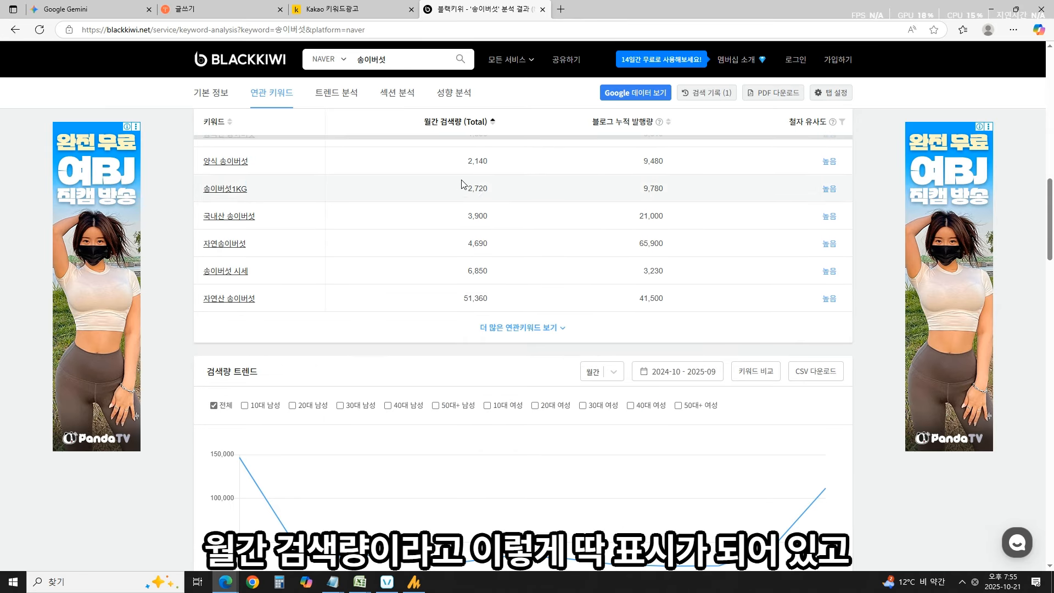
pyautogui.scroll(-3, 433, 290)
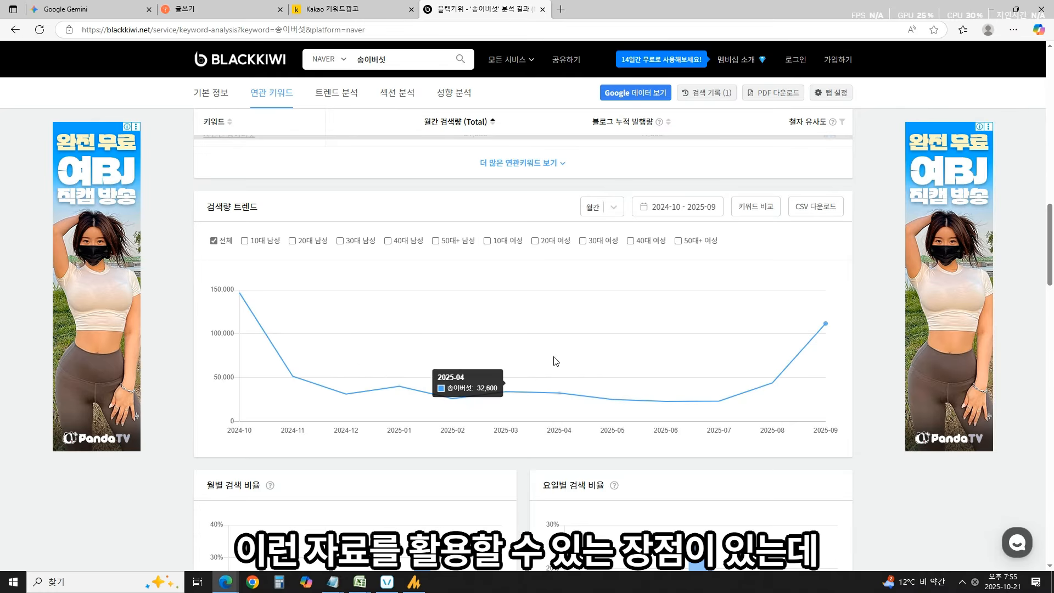
pyautogui.click(383, 15)
pyautogui.click(462, 9)
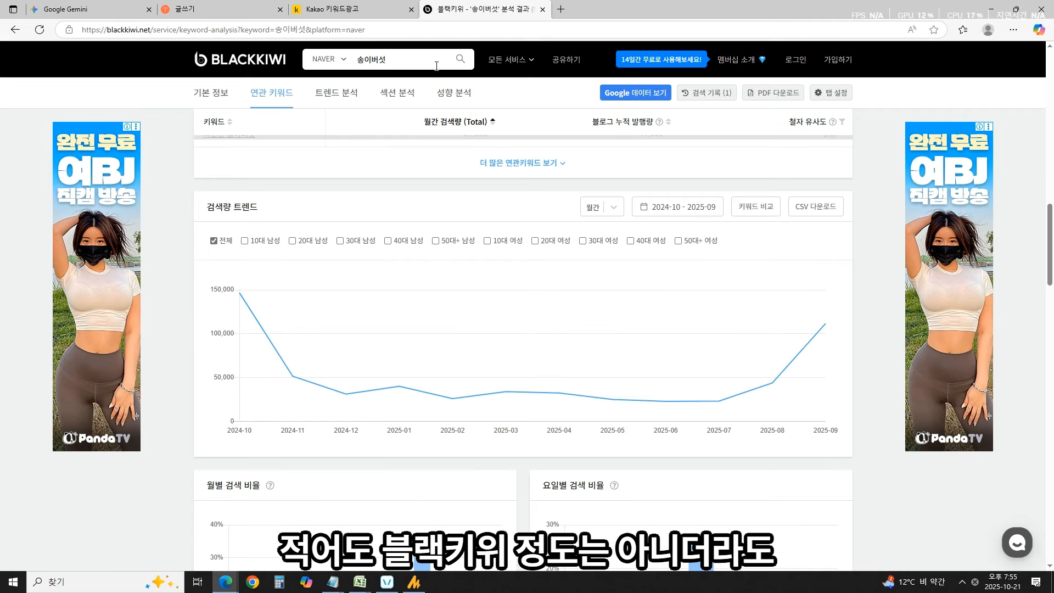
# Return to the Kakao keyword planner and look over the first rows of the 배추 keyword list.
pyautogui.click(356, 8)
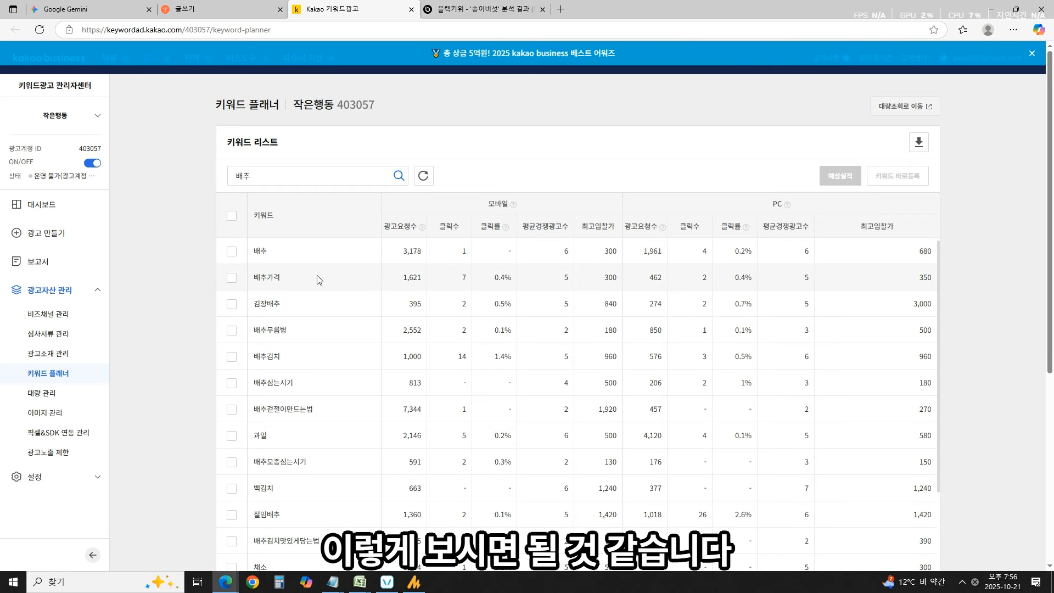
pyautogui.moveTo(252, 244); pyautogui.dragTo(571, 395)
pyautogui.scroll(4, 572, 394)
pyautogui.click(447, 363)
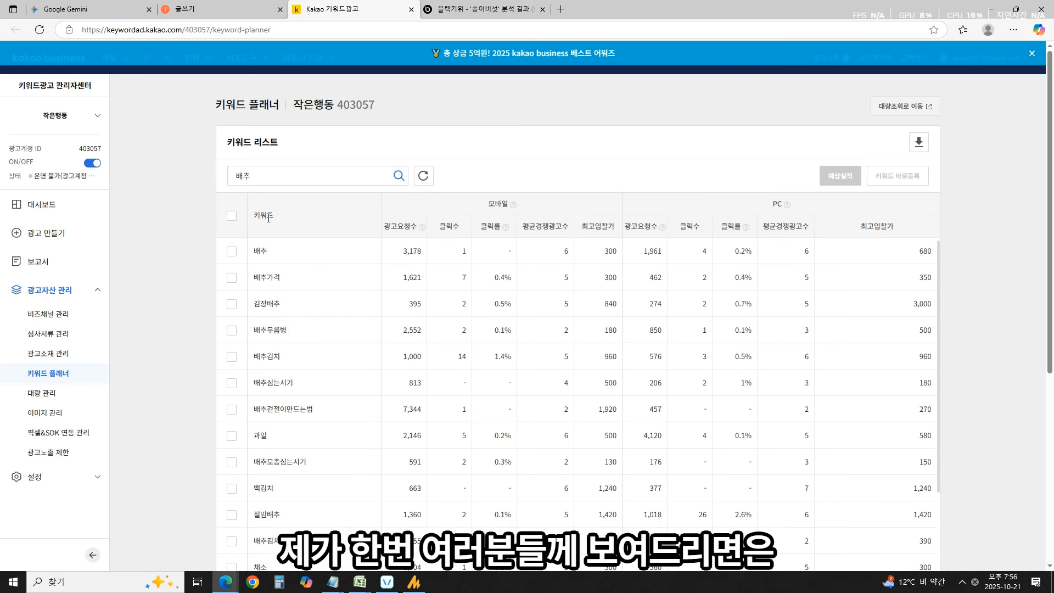
# Copy all 배추 list rows without the headers, from the first keyword value through the last PC 최고입찰가 value.
pyautogui.click(398, 176)
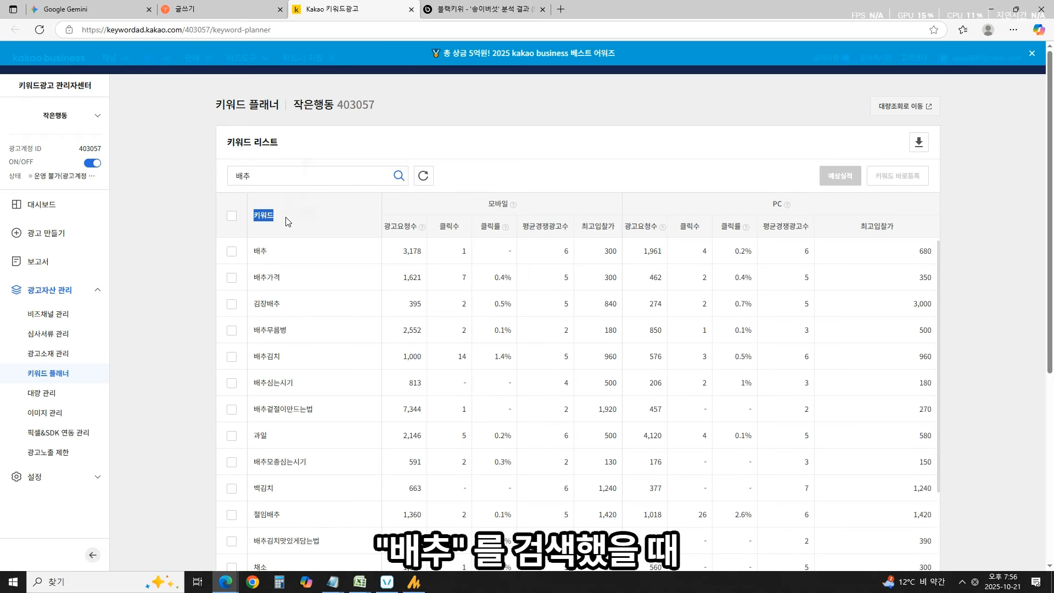
pyautogui.click(261, 248)
pyautogui.moveTo(282, 260); pyautogui.dragTo(279, 278)
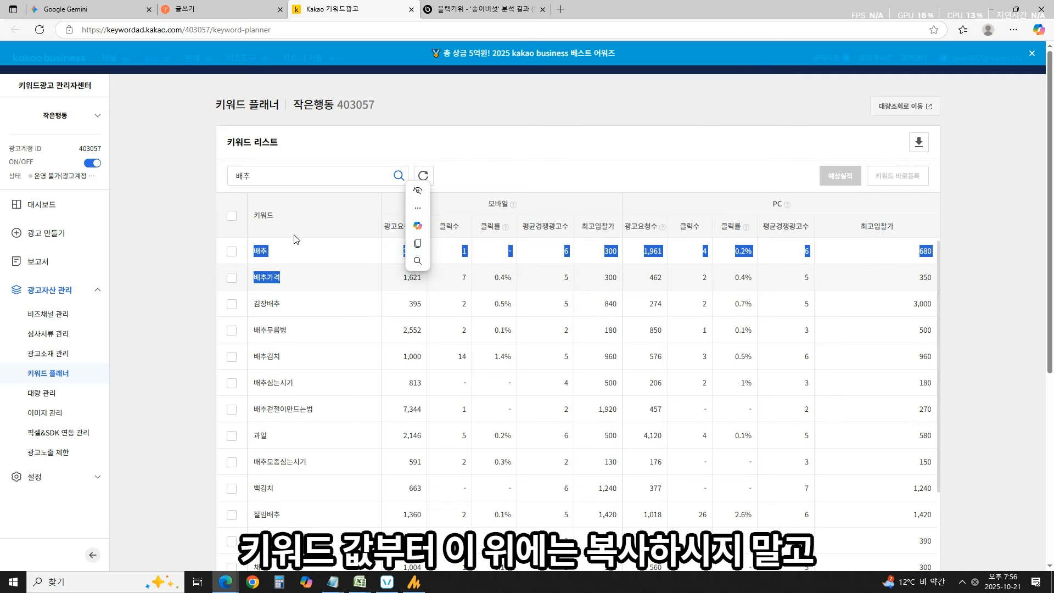
pyautogui.moveTo(542, 290); pyautogui.dragTo(935, 261)
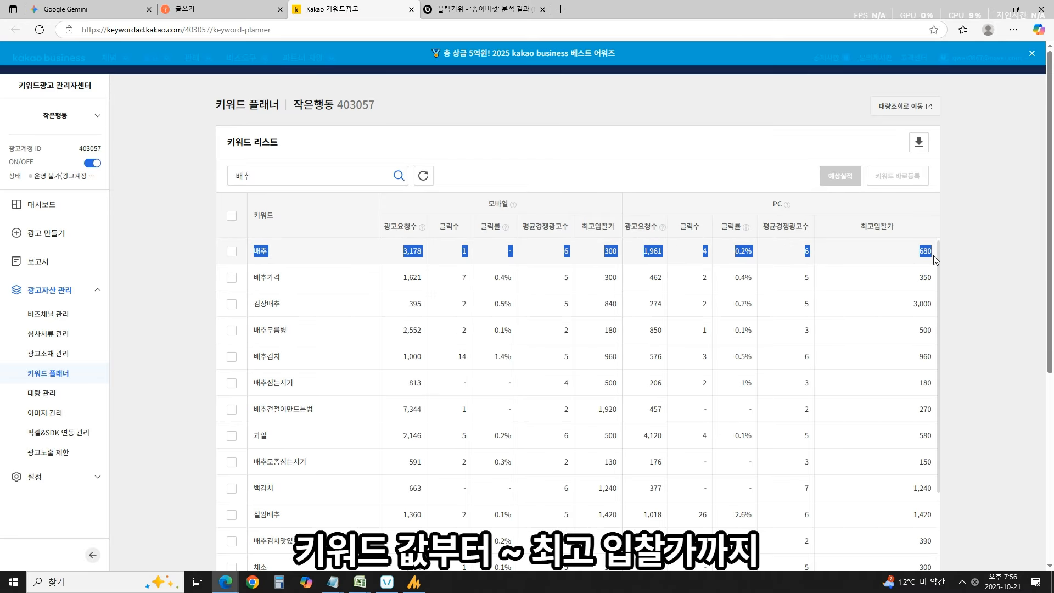
pyautogui.moveTo(935, 260); pyautogui.dragTo(934, 471)
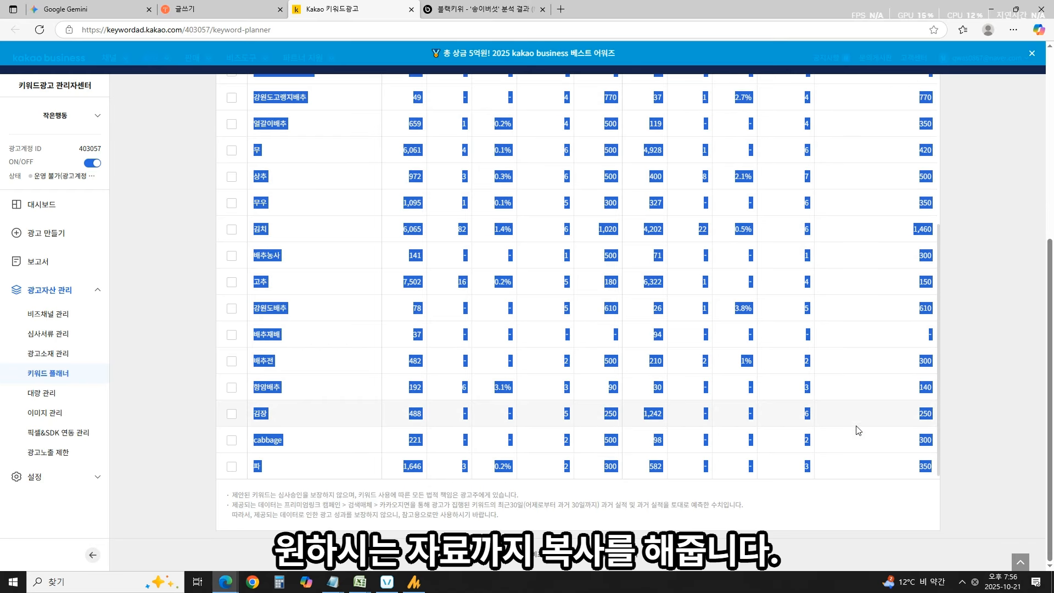
# Replace the old input in Gemini's 엑셀 데이터 정리 도구 with the copied 배추 rows and run the cleaning and sorting.
pyautogui.click(82, 8)
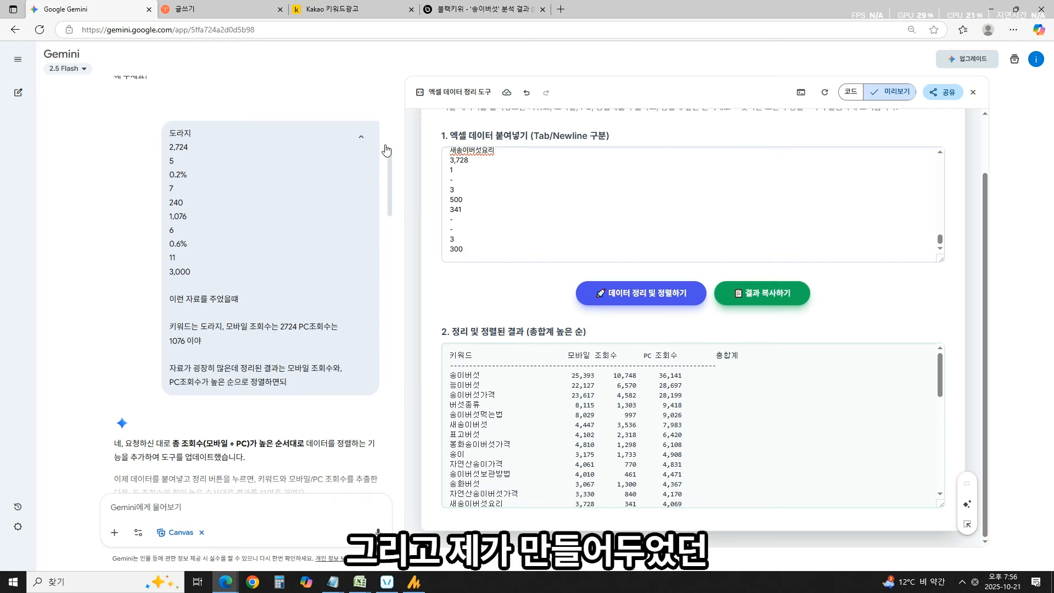
pyautogui.click(525, 227)
pyautogui.hotkey('ctrl', 'a')
pyautogui.press('BackSpace')
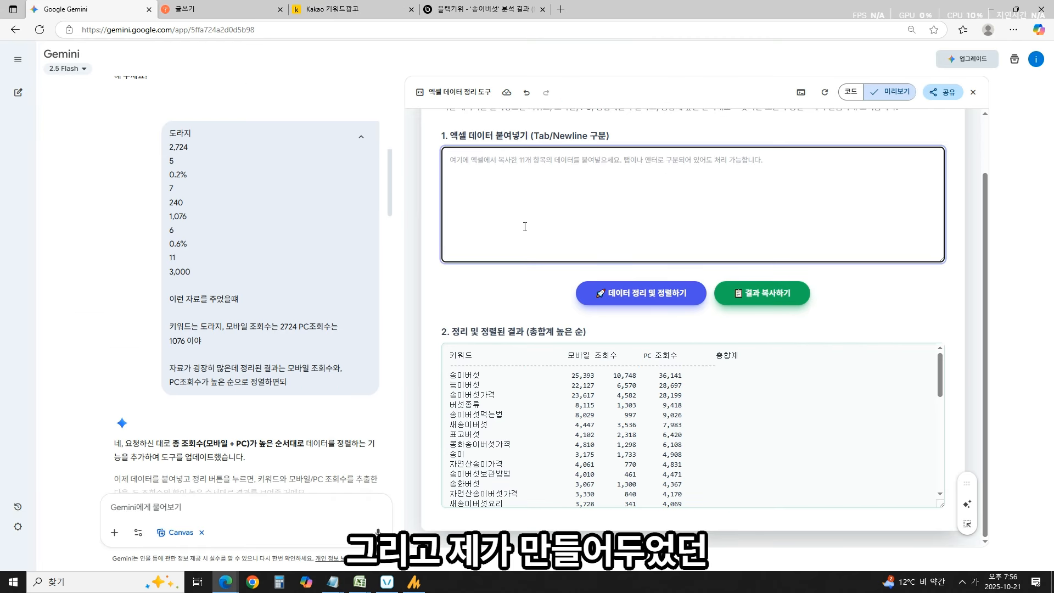
pyautogui.hotkey('ctrl', 'v')
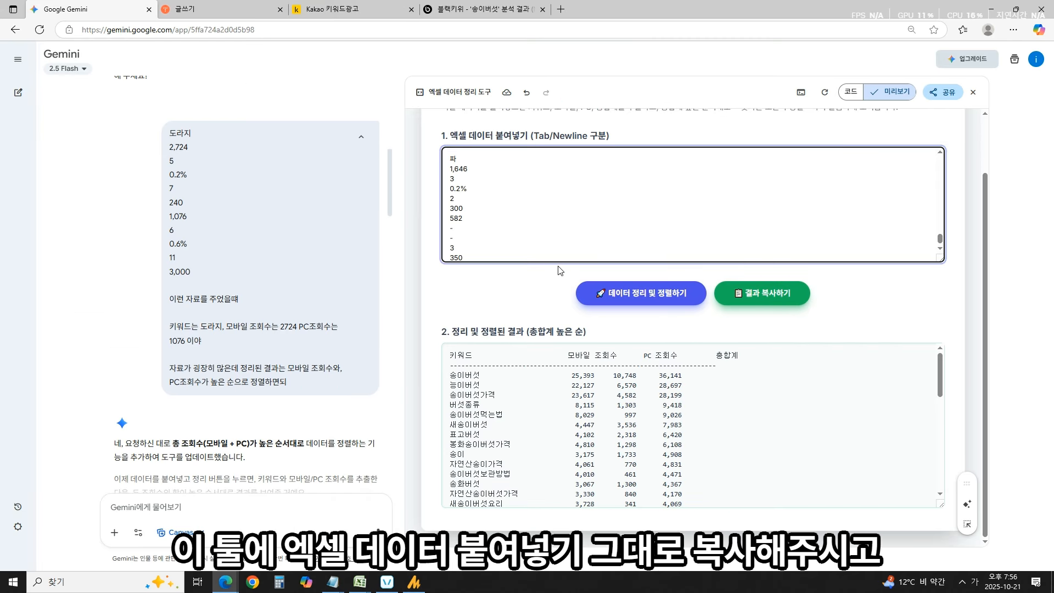
pyautogui.click(633, 300)
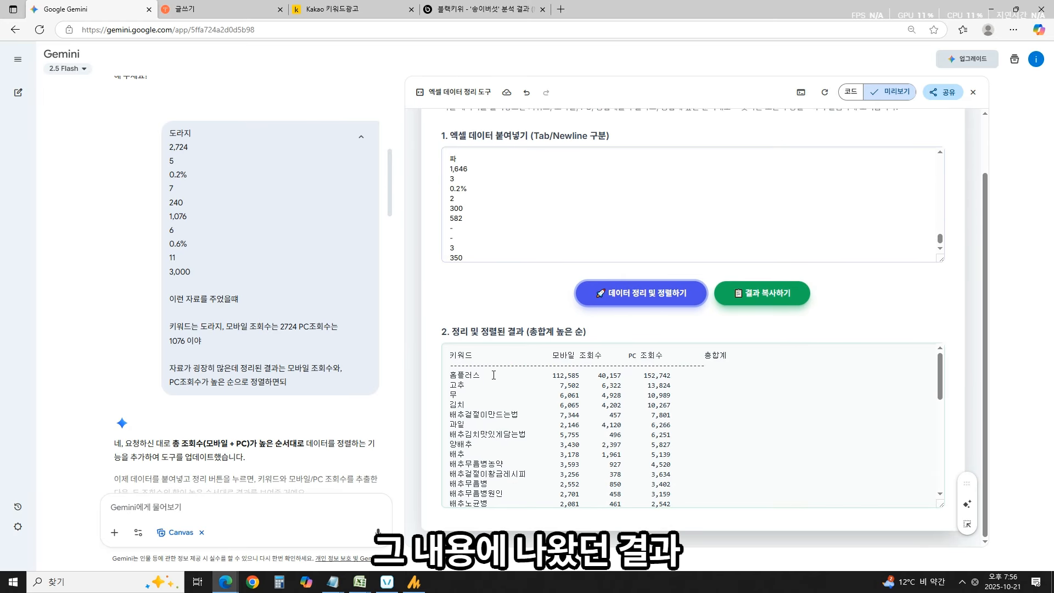
# Review the sorted 배추 keyword results and copy the whole cleaned table to the clipboard.
pyautogui.moveTo(456, 377); pyautogui.dragTo(611, 463)
pyautogui.click(614, 459)
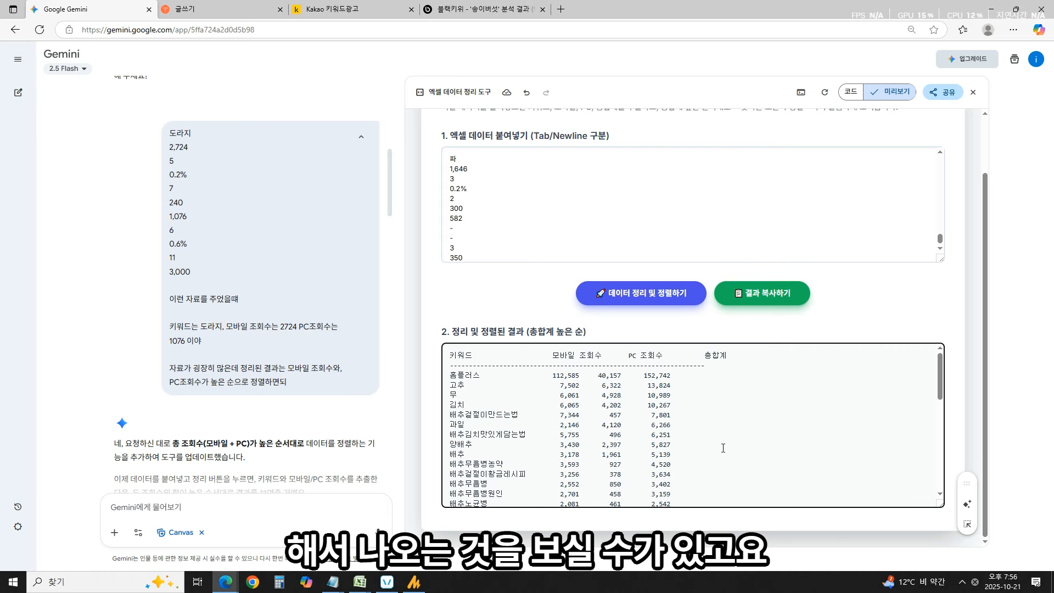
pyautogui.click(766, 293)
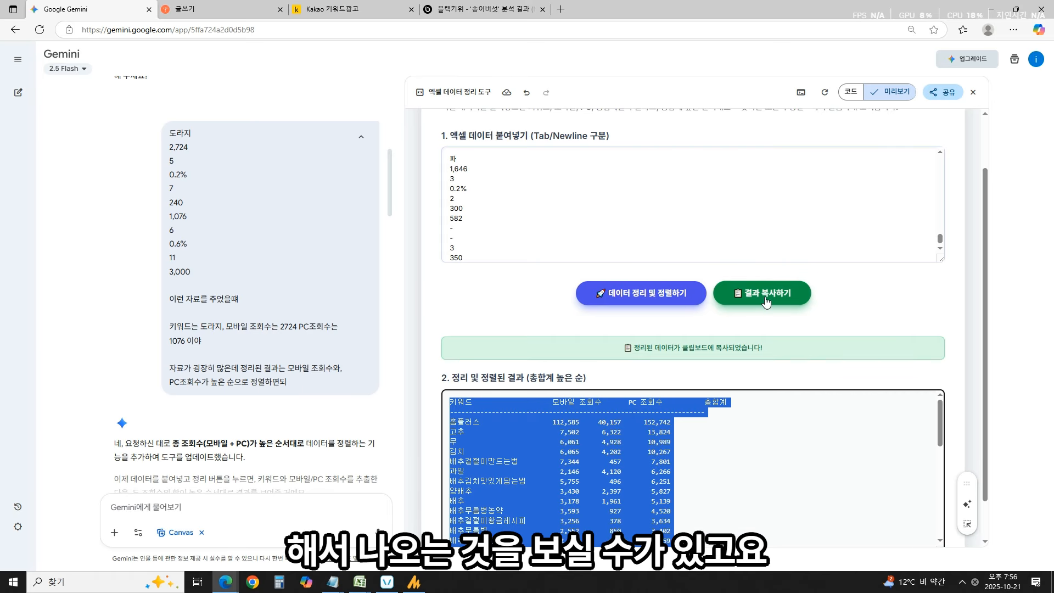
# Switch to the Book1 workbook in Excel and paste the cleaned keyword table into Sheet3 starting at cell B3.
pyautogui.moveTo(360, 584)
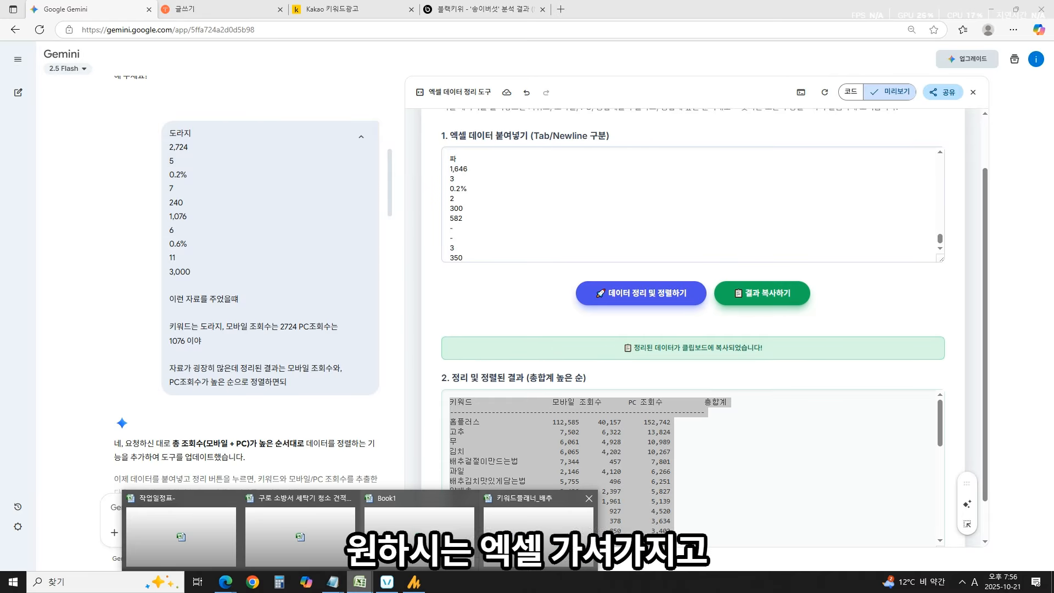
pyautogui.click(235, 533)
pyautogui.click(120, 554)
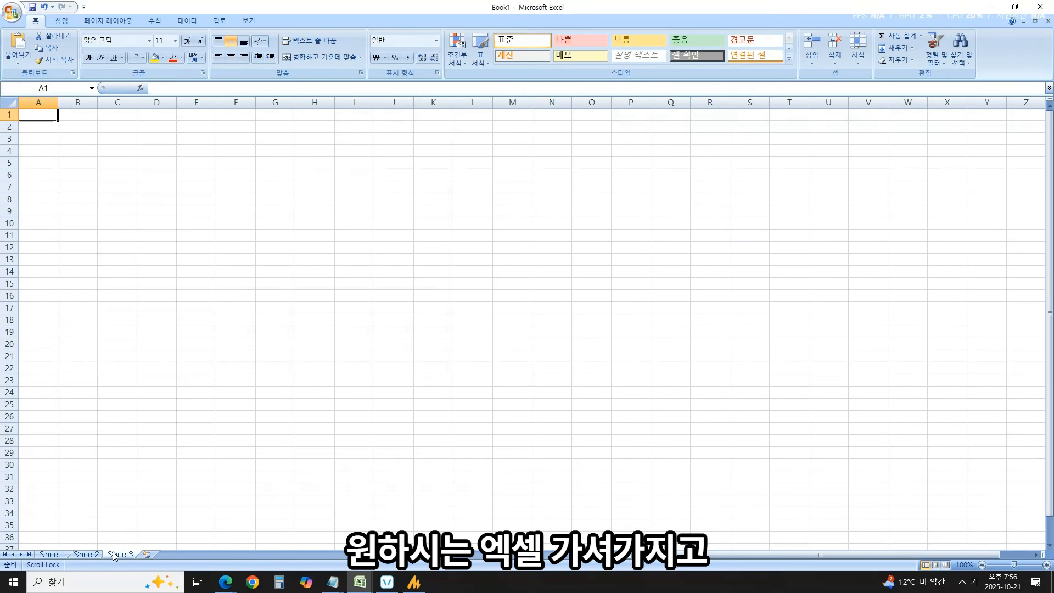
pyautogui.click(117, 199)
pyautogui.click(66, 137)
pyautogui.hotkey('ctrl', 'v')
# Auto-fit all column widths in Sheet3 so the keywords and view counts fit their cells.
pyautogui.click(388, 275)
pyautogui.click(10, 103)
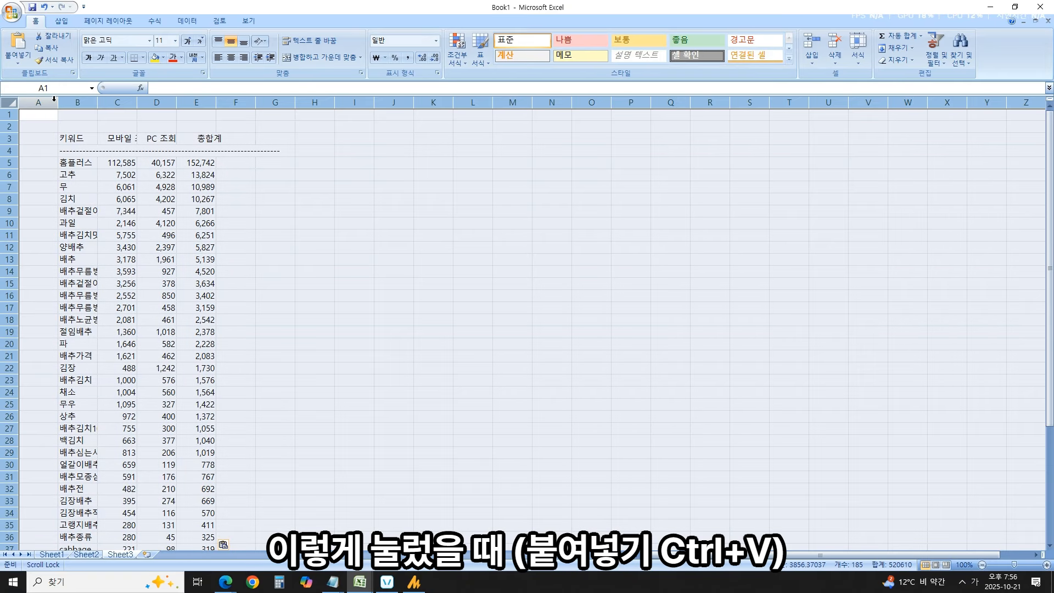
pyautogui.doubleClick(57, 103)
pyautogui.moveTo(187, 213); pyautogui.dragTo(199, 223)
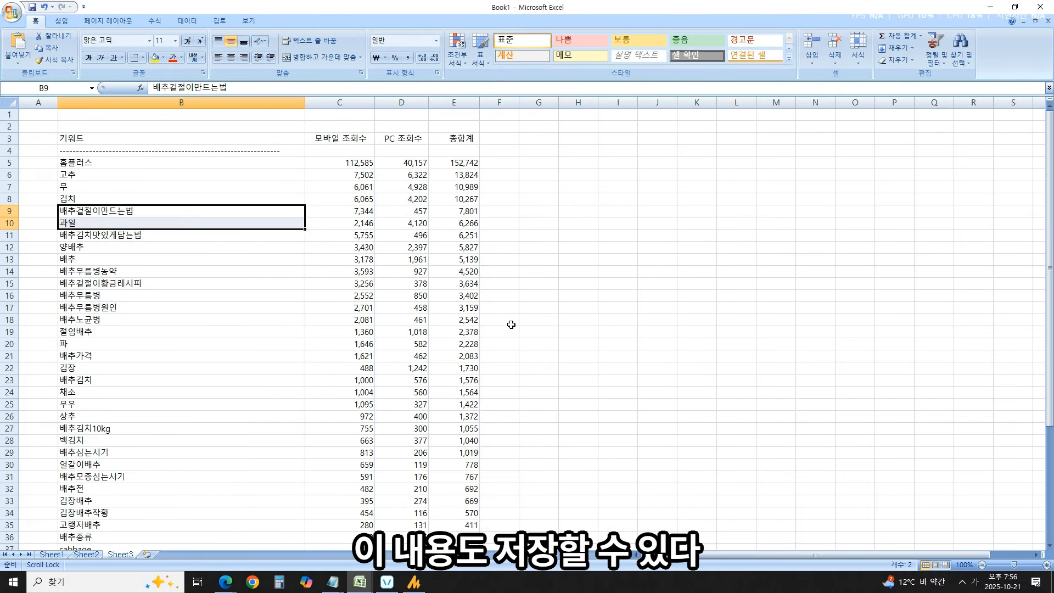
pyautogui.click(486, 284)
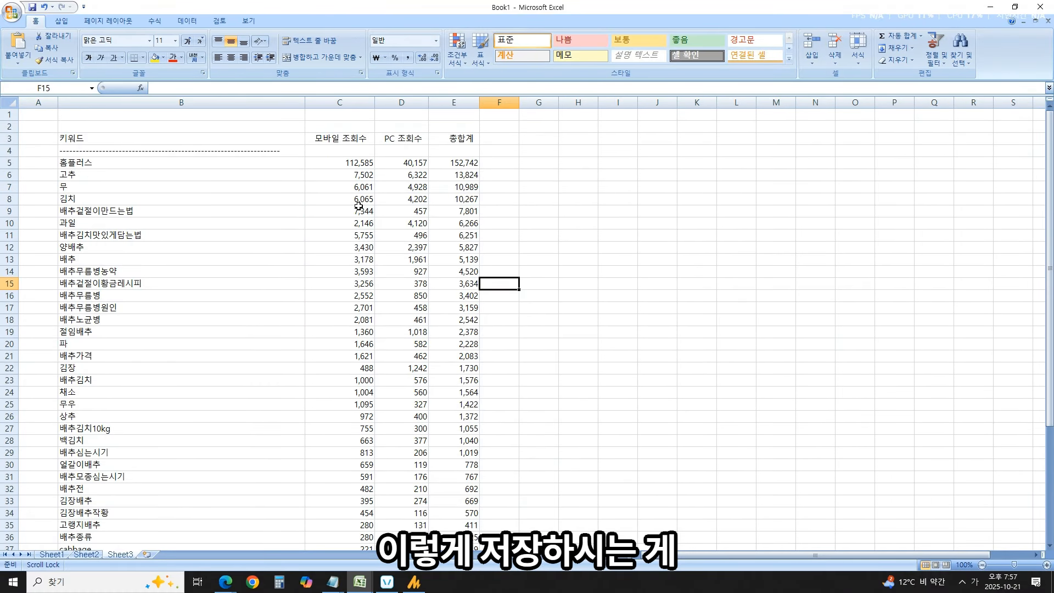
pyautogui.click(561, 258)
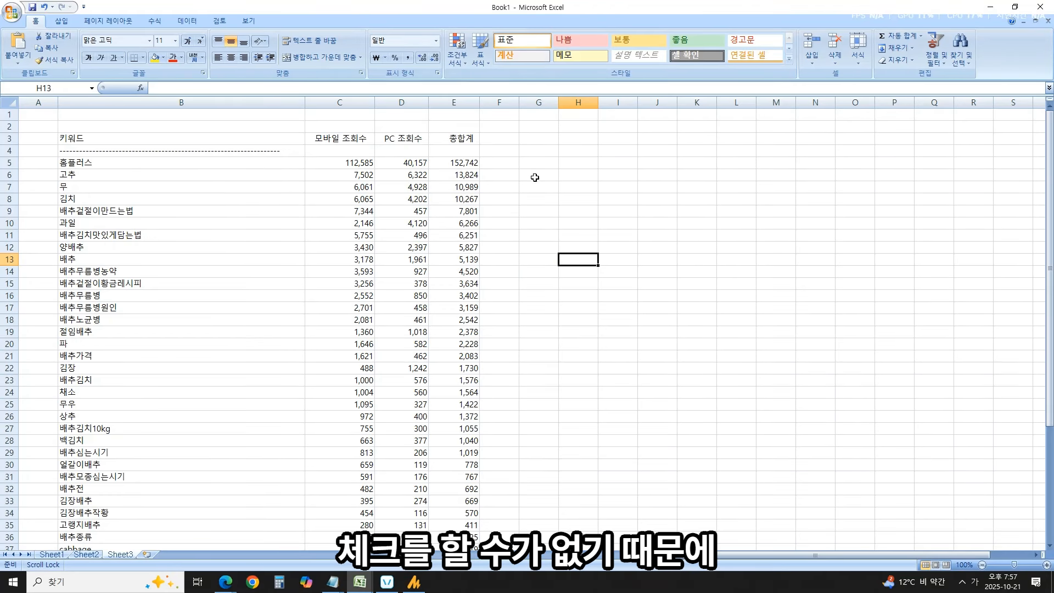
# Enter the date 10-21 in cell G4 beside the keyword table.
pyautogui.click(523, 149)
pyautogui.write('10-21')
pyautogui.press('Return')
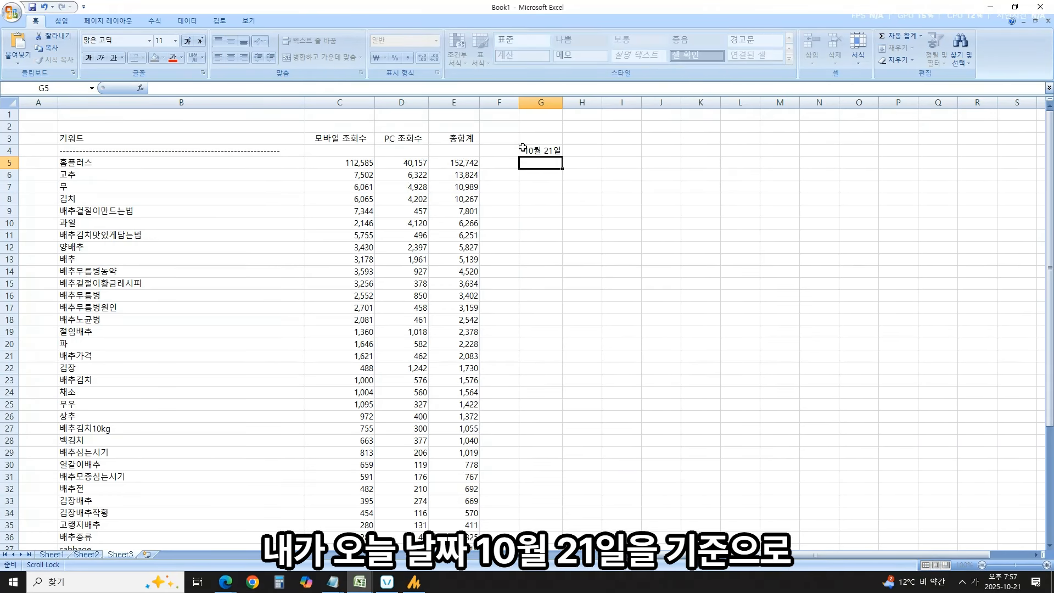
# Examine the dated keyword table, especially the mobile, PC and total view counts of 배추무름병농약 in row 14.
pyautogui.moveTo(524, 150); pyautogui.dragTo(241, 150)
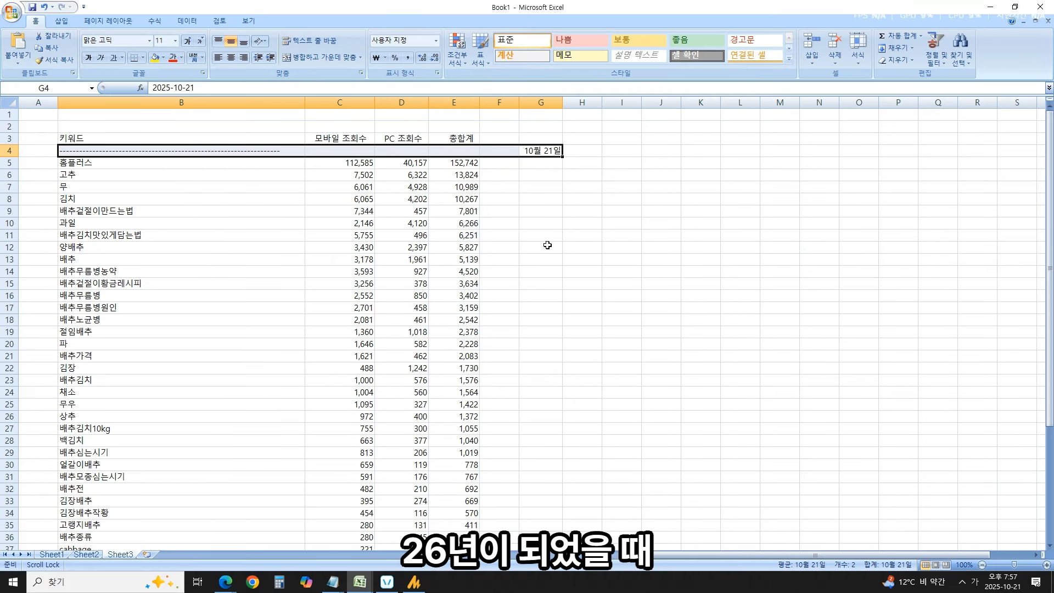
pyautogui.click(500, 295)
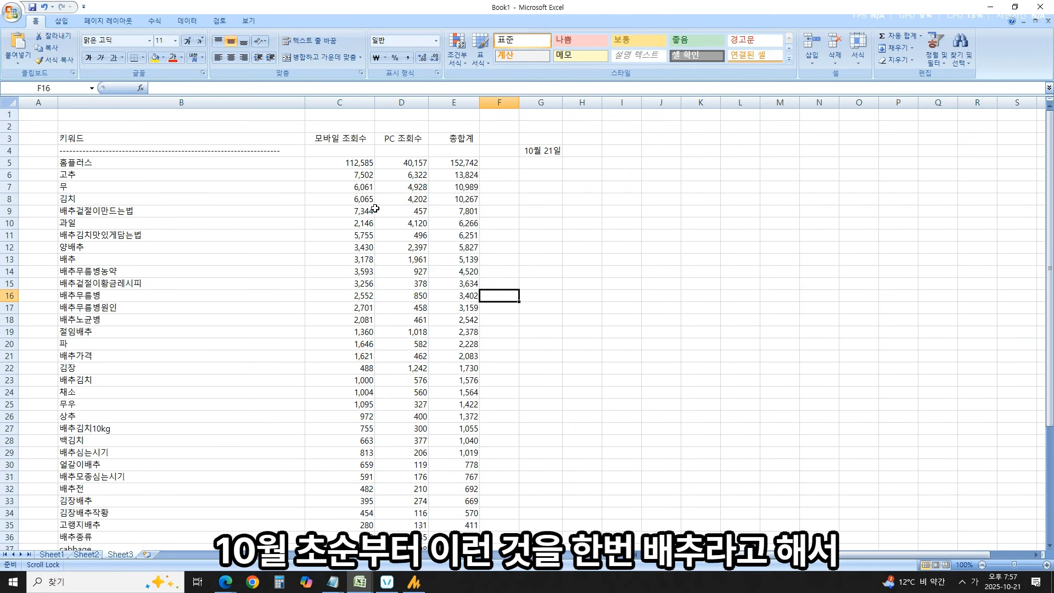
pyautogui.moveTo(100, 169); pyautogui.dragTo(485, 337)
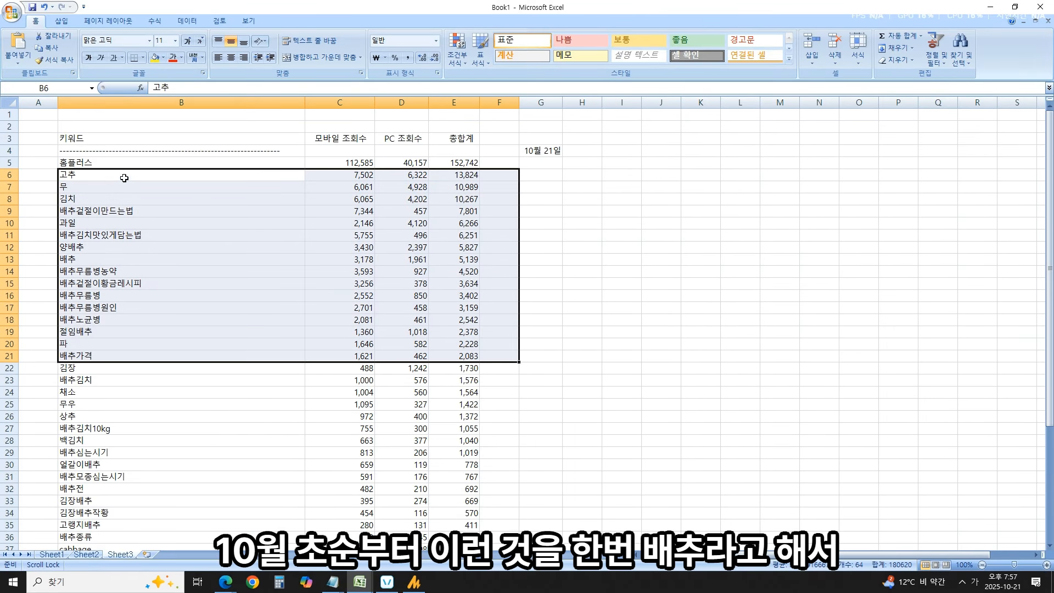
pyautogui.click(112, 124)
pyautogui.click(102, 169)
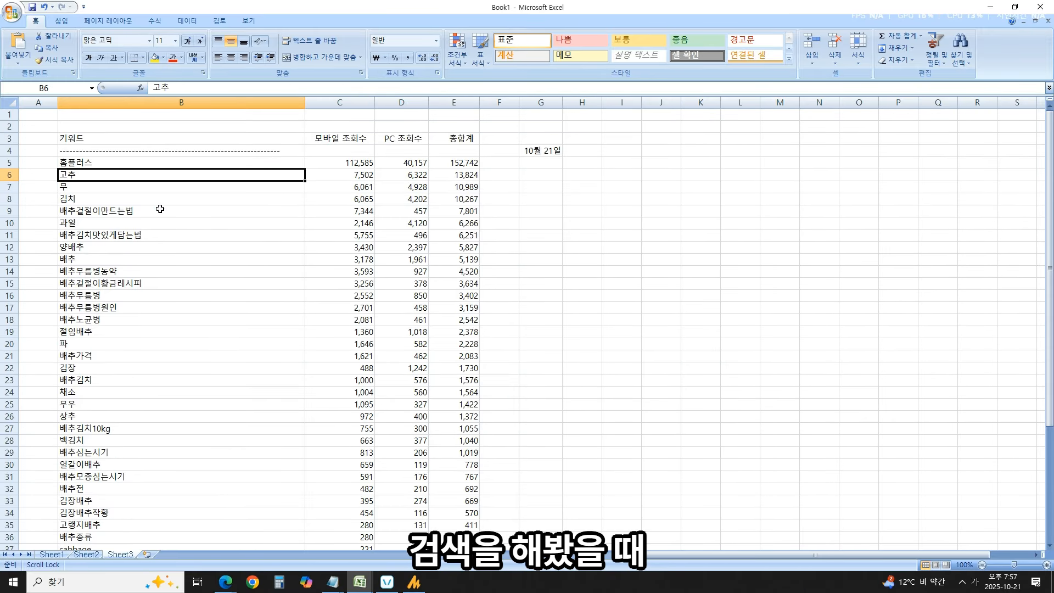
pyautogui.moveTo(99, 272); pyautogui.dragTo(475, 273)
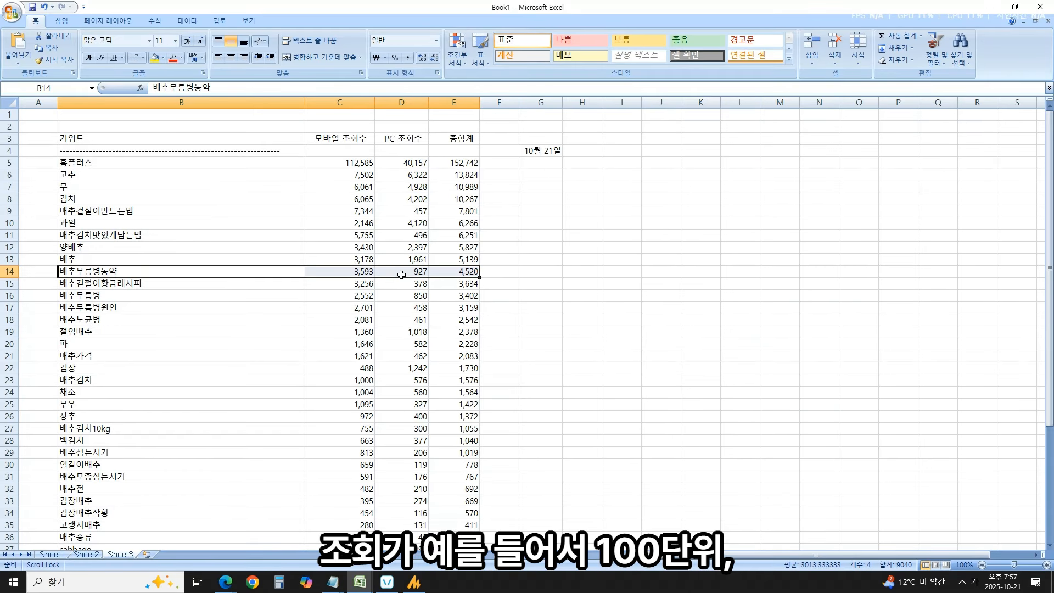
pyautogui.click(500, 279)
pyautogui.moveTo(459, 272); pyautogui.dragTo(490, 272)
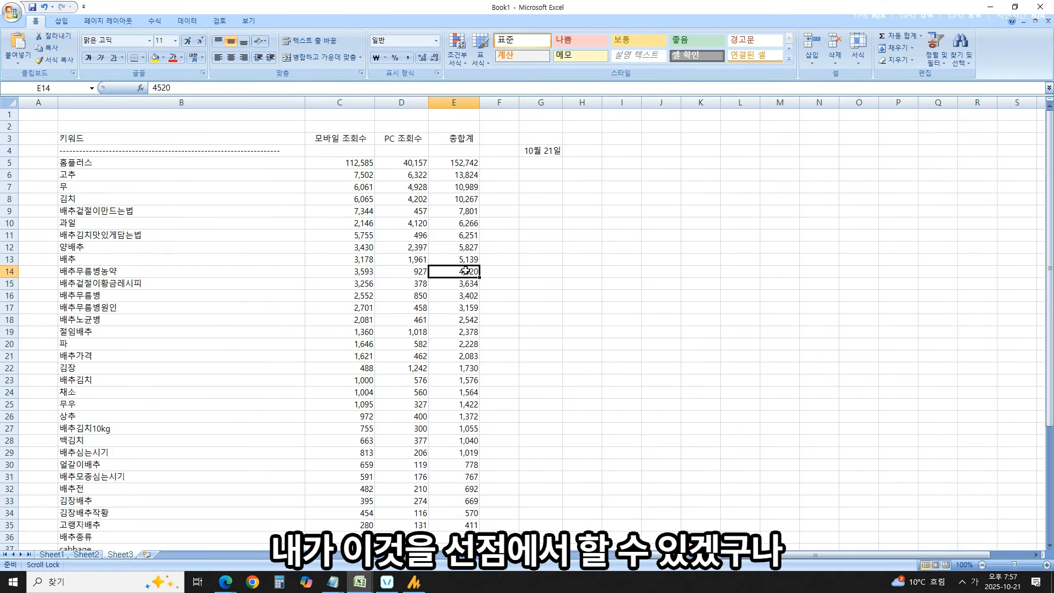
pyautogui.click(500, 294)
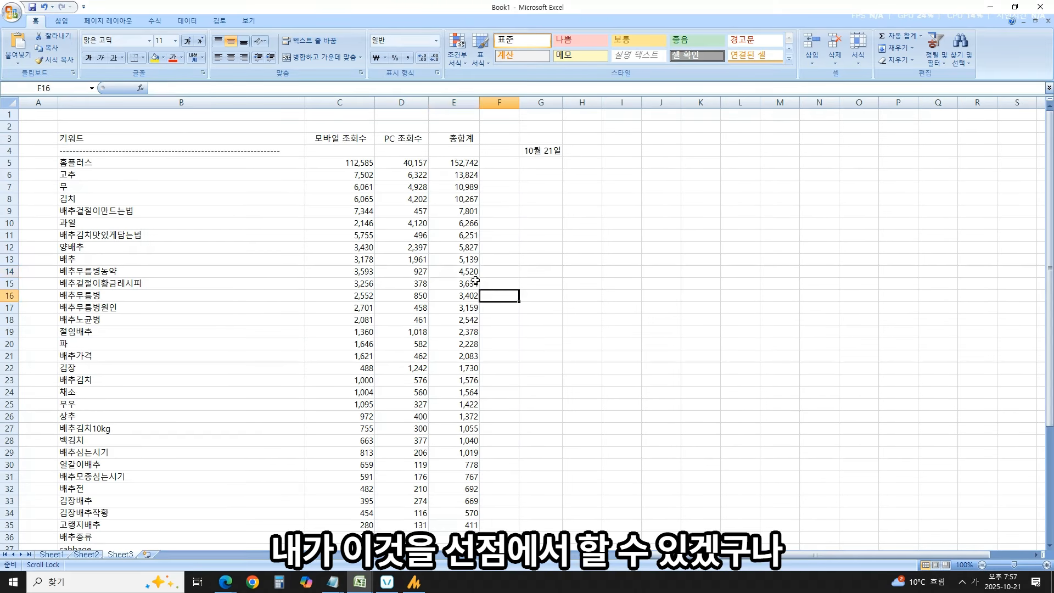
pyautogui.moveTo(463, 272); pyautogui.dragTo(498, 273)
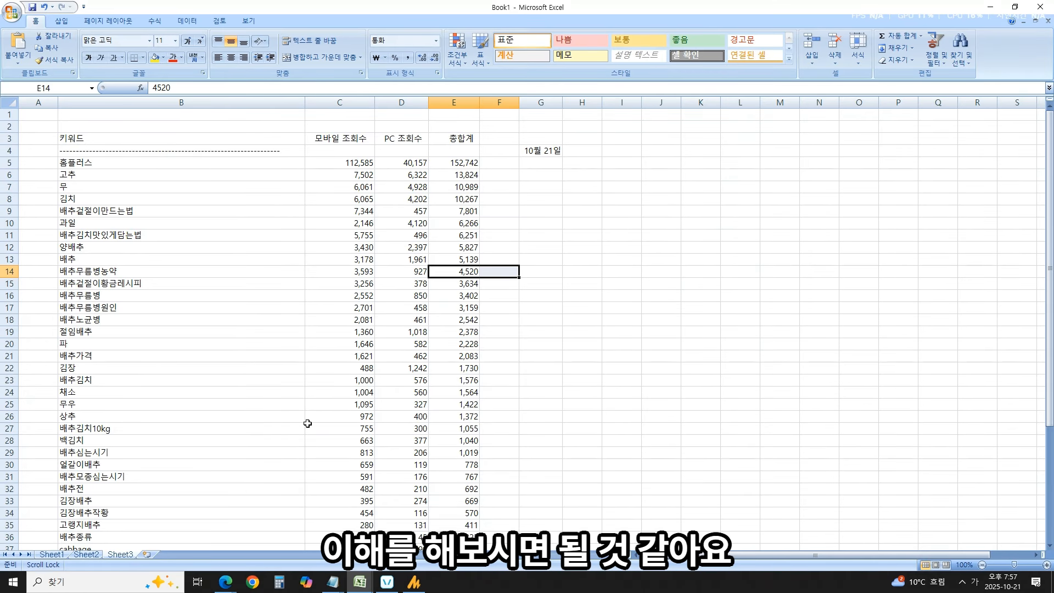
# Switch back to the browser, view BlackKiwi's 송이버섯 search trend, and return to the Gemini data-cleaning tool.
pyautogui.click(226, 582)
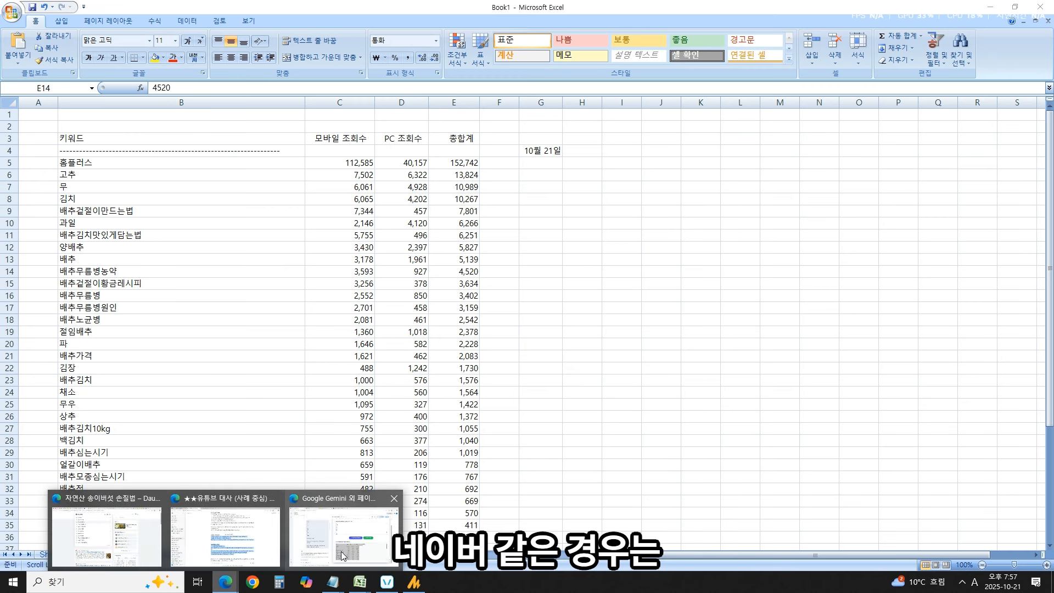
pyautogui.click(311, 555)
pyautogui.click(465, 19)
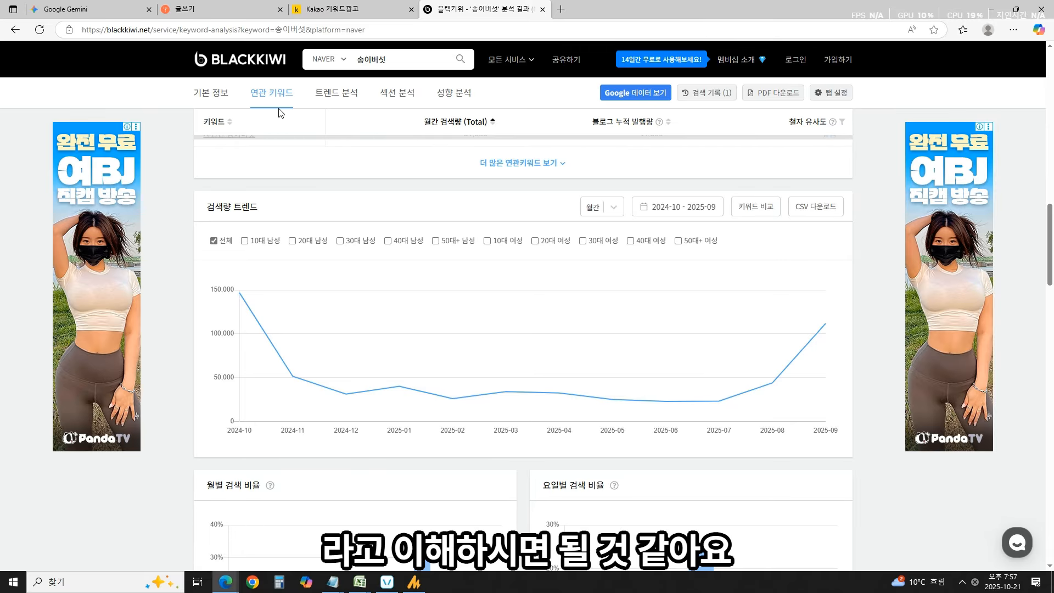
pyautogui.click(90, 7)
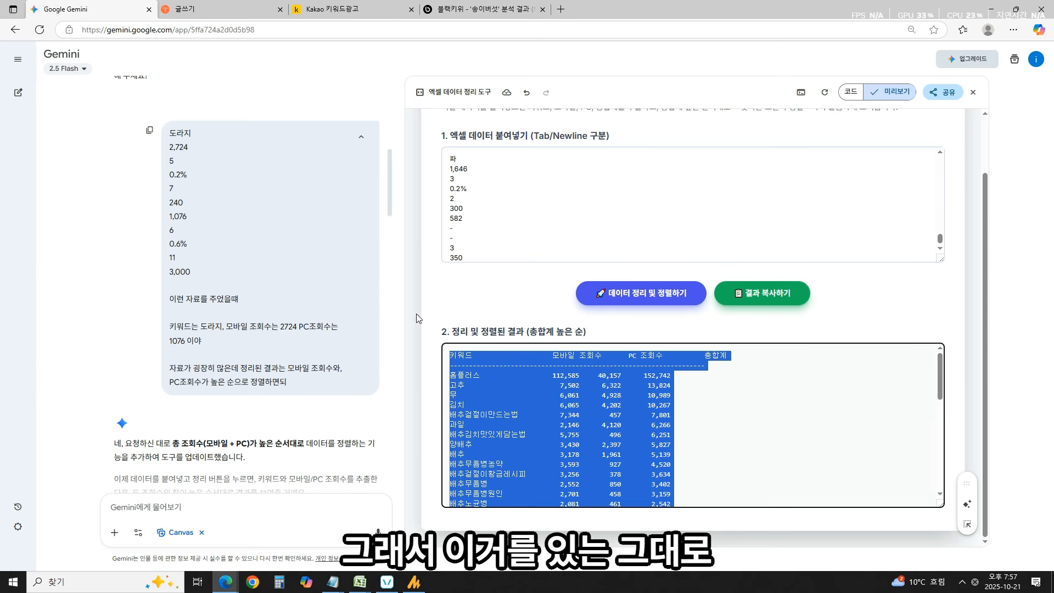
pyautogui.click(459, 302)
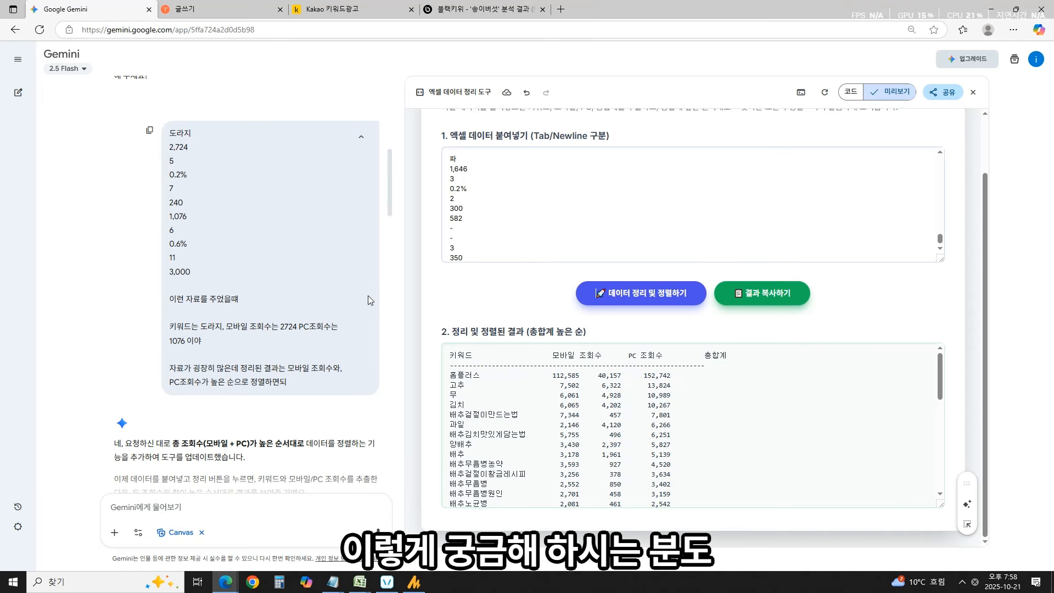
# Review the Tistory draft about the keyword tool, down to the how-to section's image of Gemini's Canvas option.
pyautogui.click(233, 9)
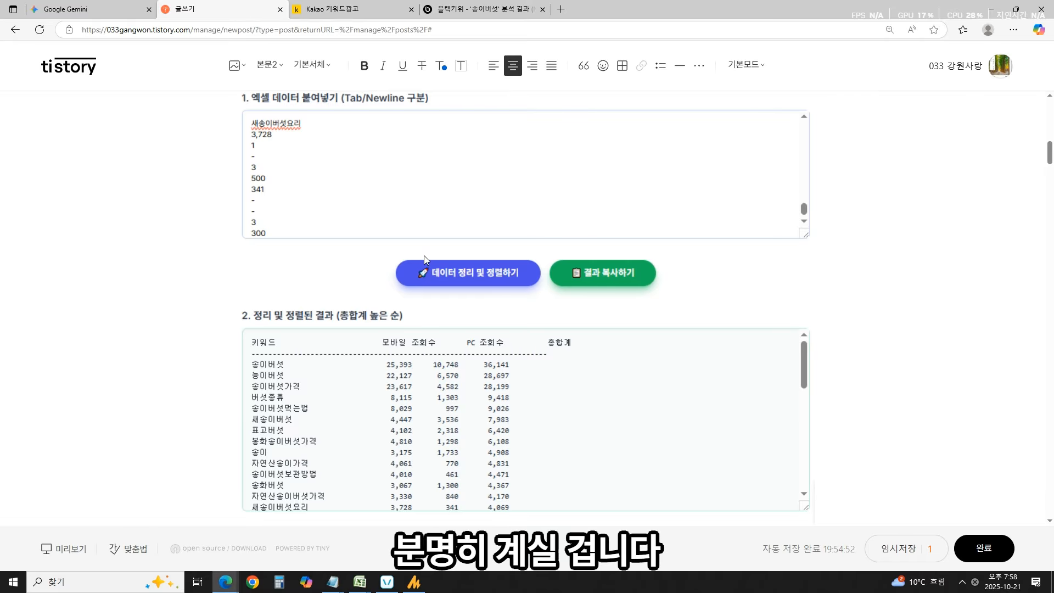
pyautogui.scroll(6, 428, 247)
pyautogui.scroll(-15, 385, 275)
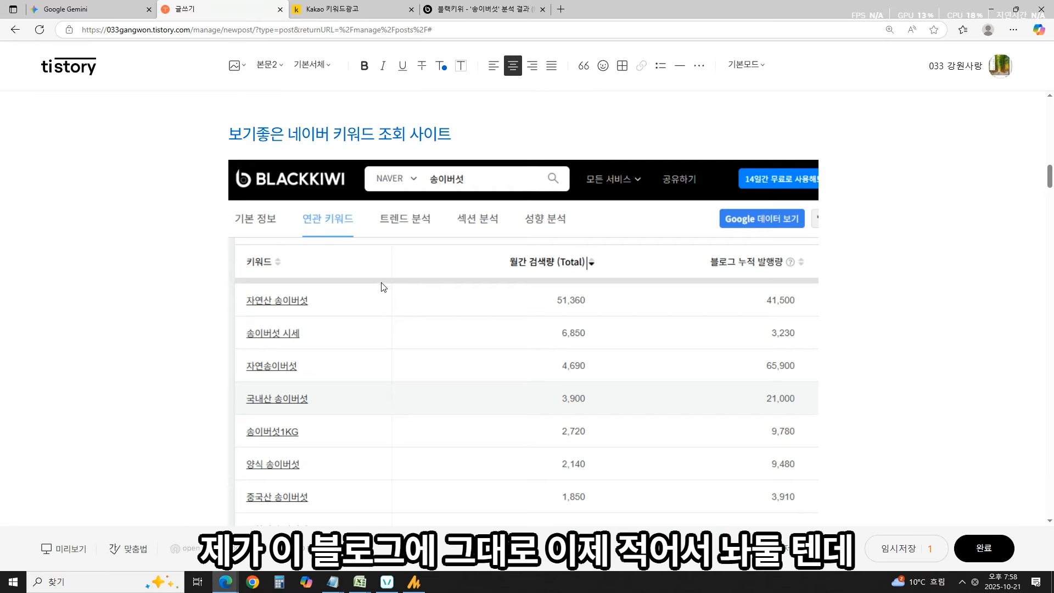
pyautogui.scroll(10, 385, 275)
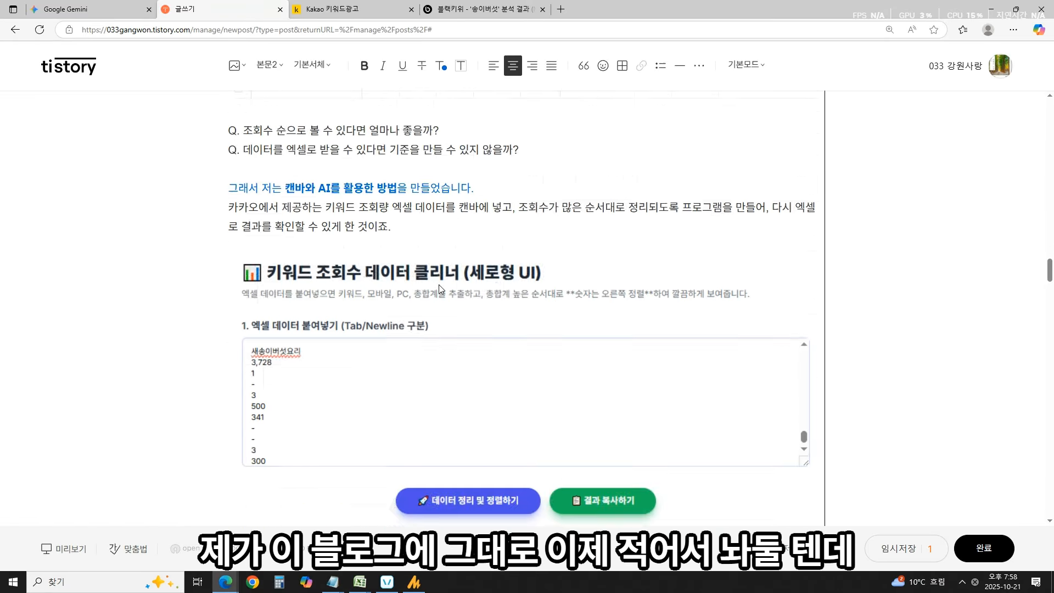
pyautogui.scroll(-12, 445, 268)
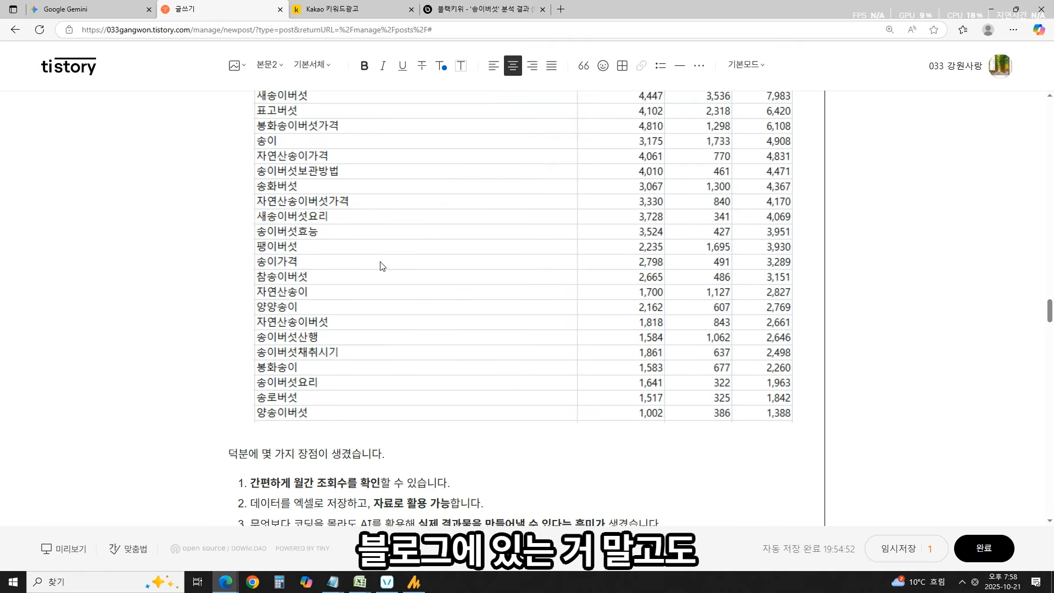
pyautogui.scroll(-4, 412, 274)
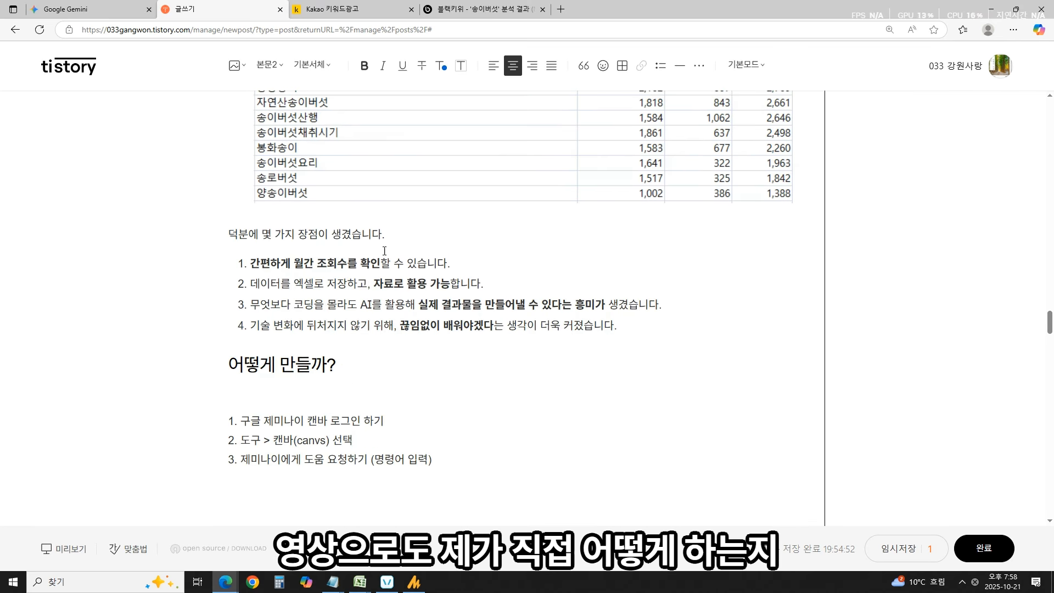
pyautogui.scroll(15, 445, 277)
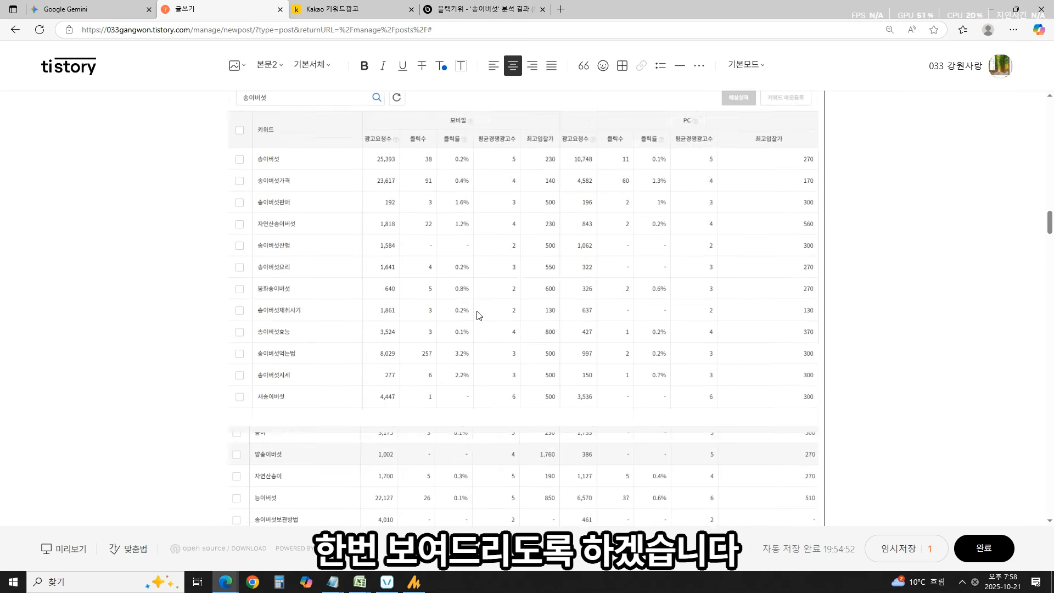
pyautogui.scroll(-15, 479, 301)
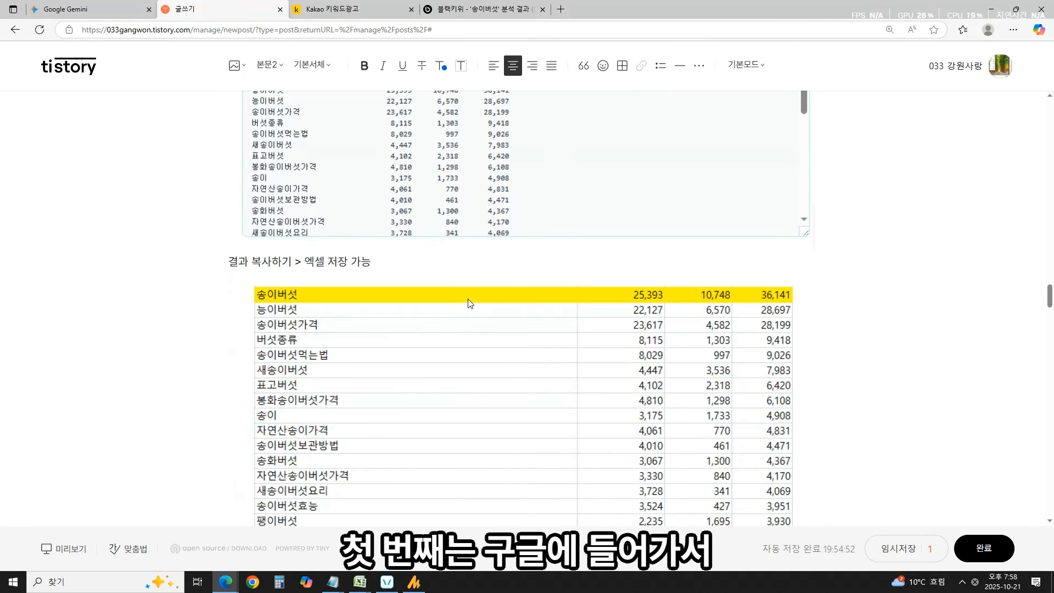
pyautogui.scroll(-5, 453, 298)
pyautogui.click(517, 287)
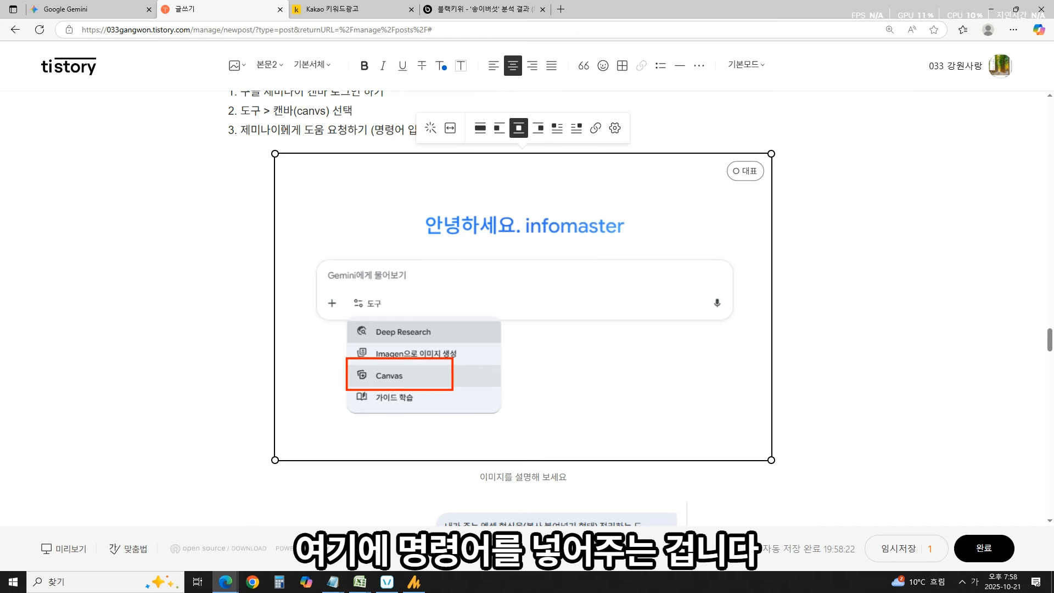
# Return to the Gemini chat and read the opening request for a tool that organises pasted Excel data.
pyautogui.click(82, 9)
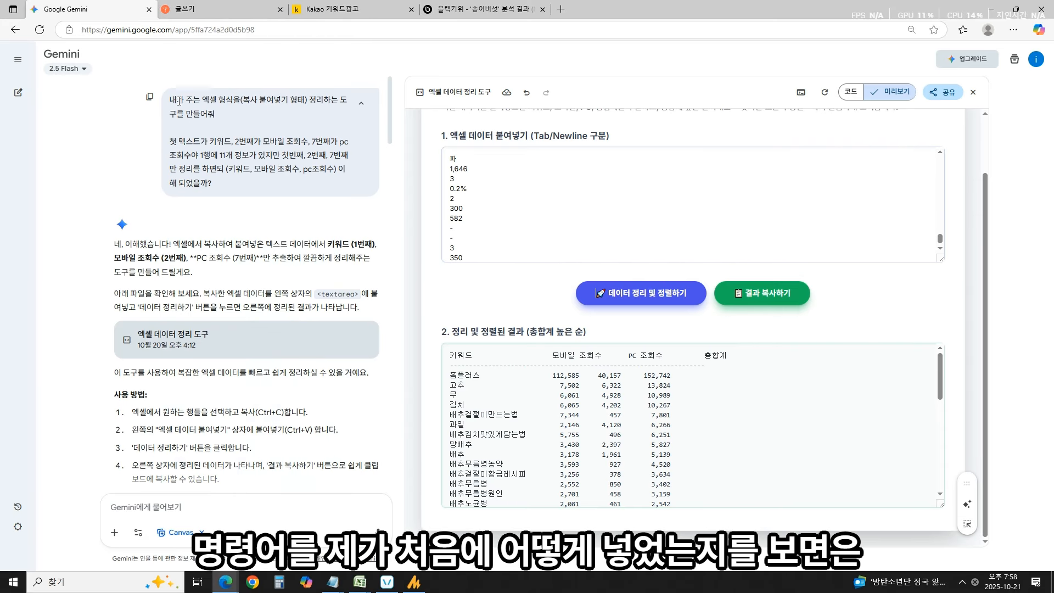
pyautogui.moveTo(179, 101); pyautogui.dragTo(229, 109)
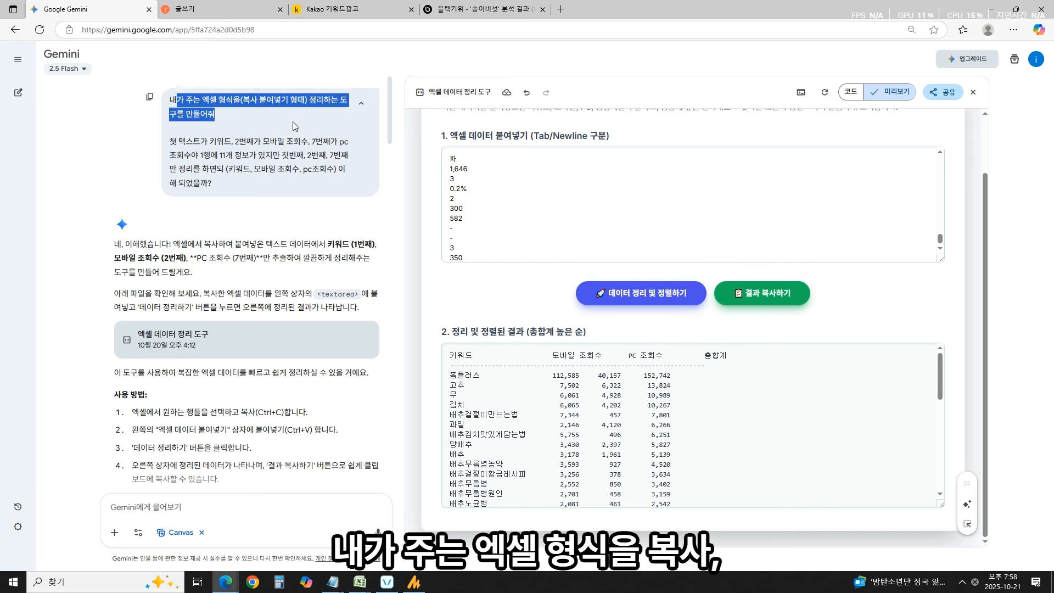
pyautogui.click(319, 115)
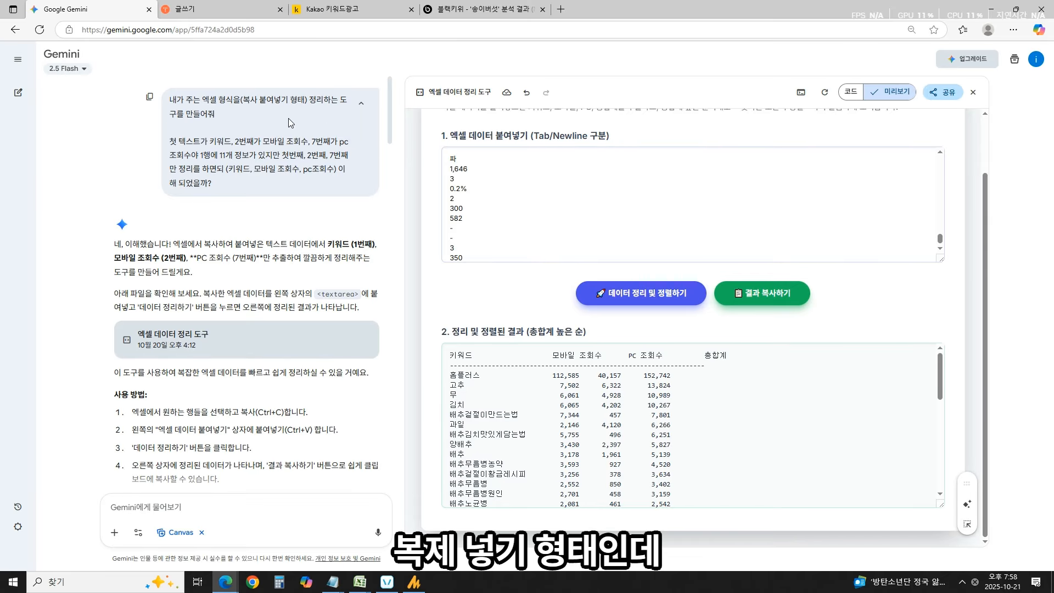
pyautogui.moveTo(288, 117); pyautogui.dragTo(186, 102)
pyautogui.click(236, 121)
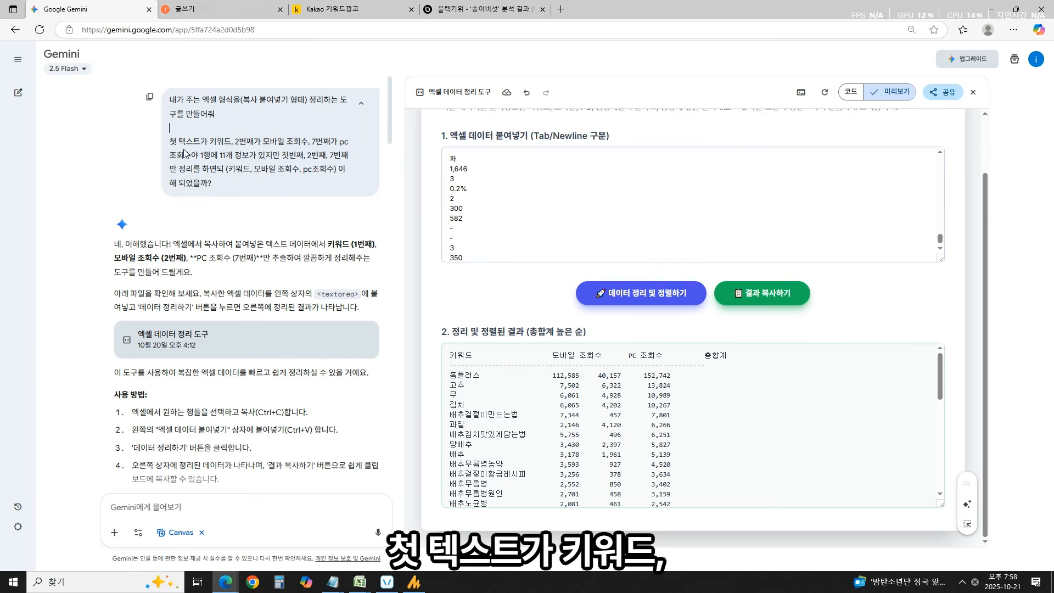
# Read the first prompt's field rules: keyword 1st, mobile views 2nd and PC views 7th out of 11 values per row.
pyautogui.moveTo(178, 141); pyautogui.dragTo(354, 143)
pyautogui.click(246, 166)
pyautogui.click(310, 166)
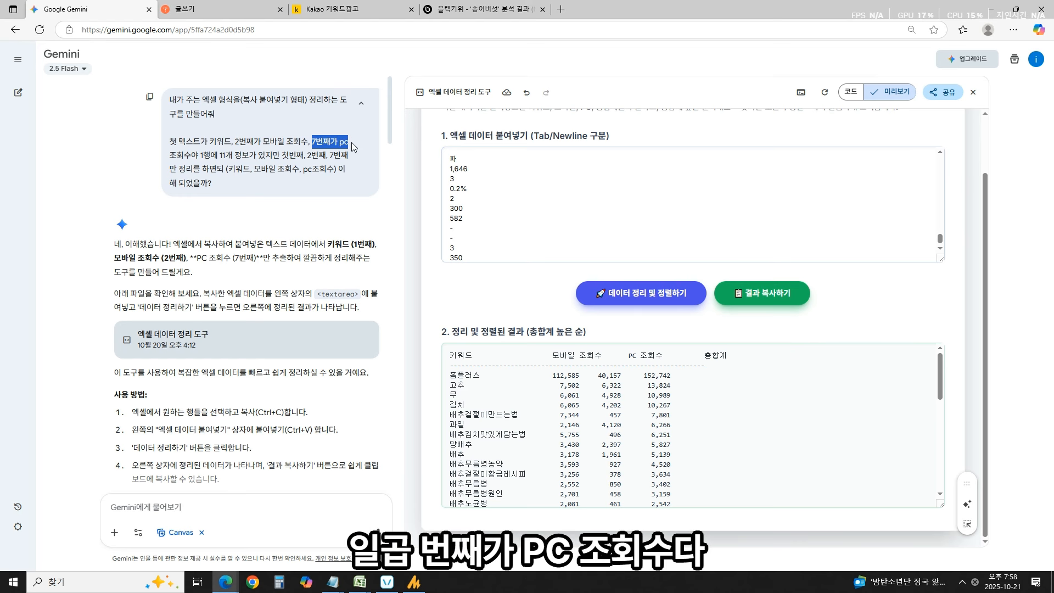
pyautogui.click(175, 155)
pyautogui.moveTo(174, 155); pyautogui.dragTo(305, 158)
pyautogui.click(207, 158)
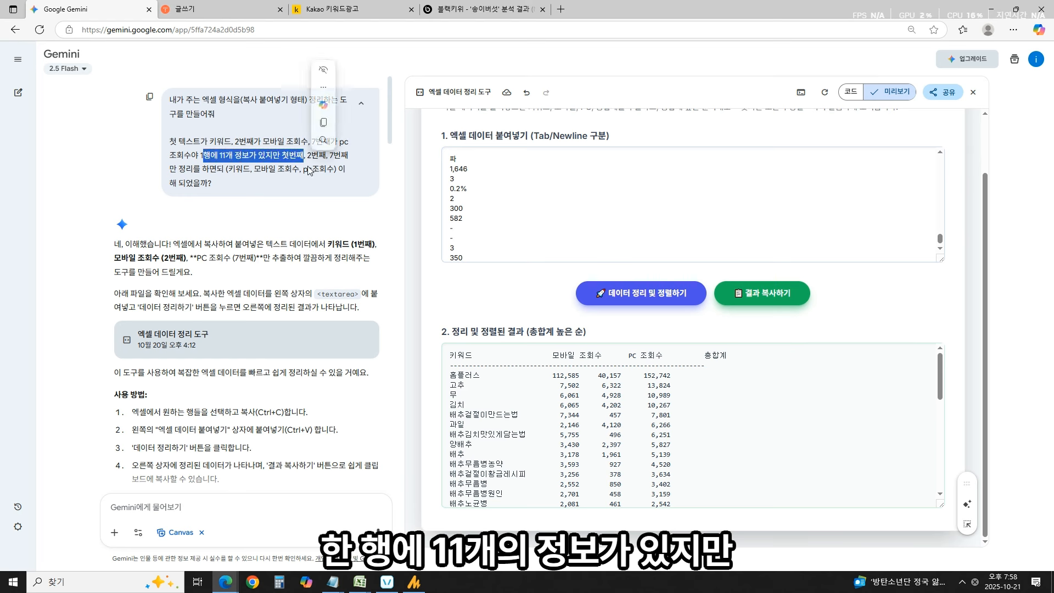
pyautogui.click(314, 171)
pyautogui.moveTo(183, 158); pyautogui.dragTo(260, 172)
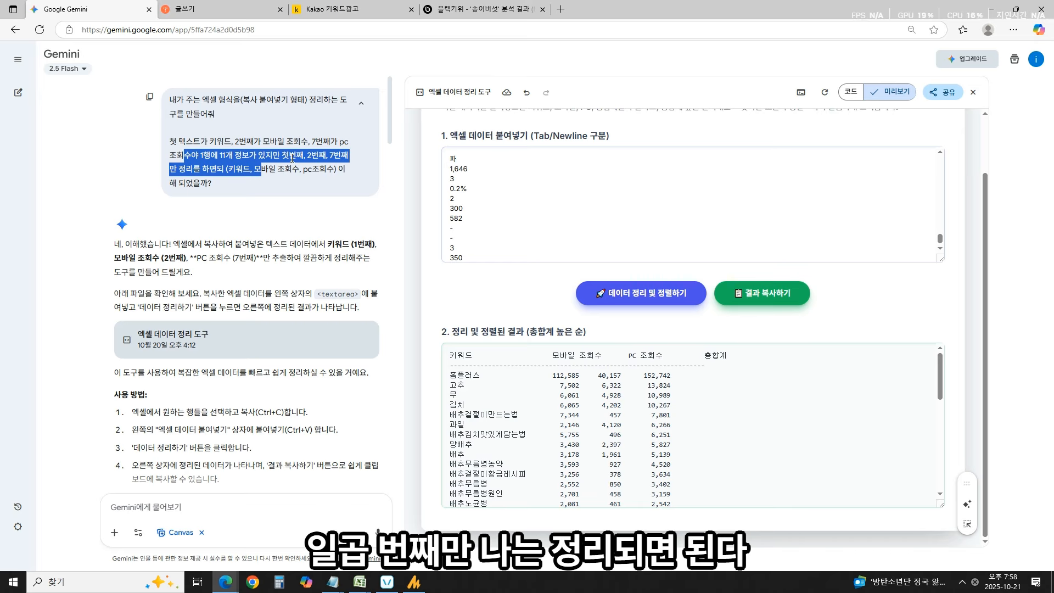
pyautogui.click(272, 182)
pyautogui.tripleClick(226, 137)
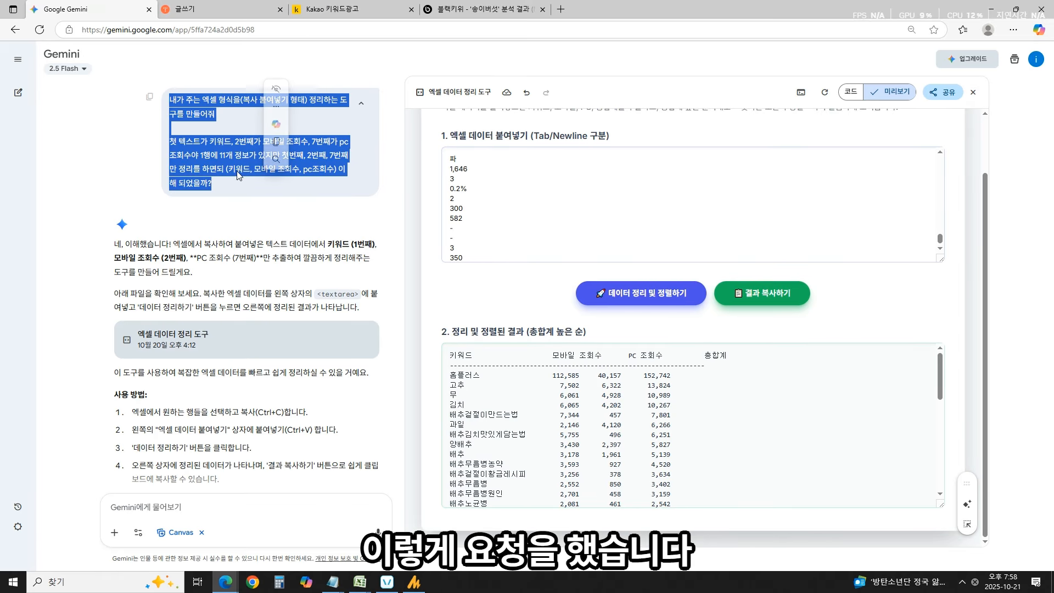
pyautogui.click(311, 177)
# In the Kakao keyword planner's 배추 results, examine the 키워드 column and the mobile and PC 광고요청수 columns.
pyautogui.click(351, 9)
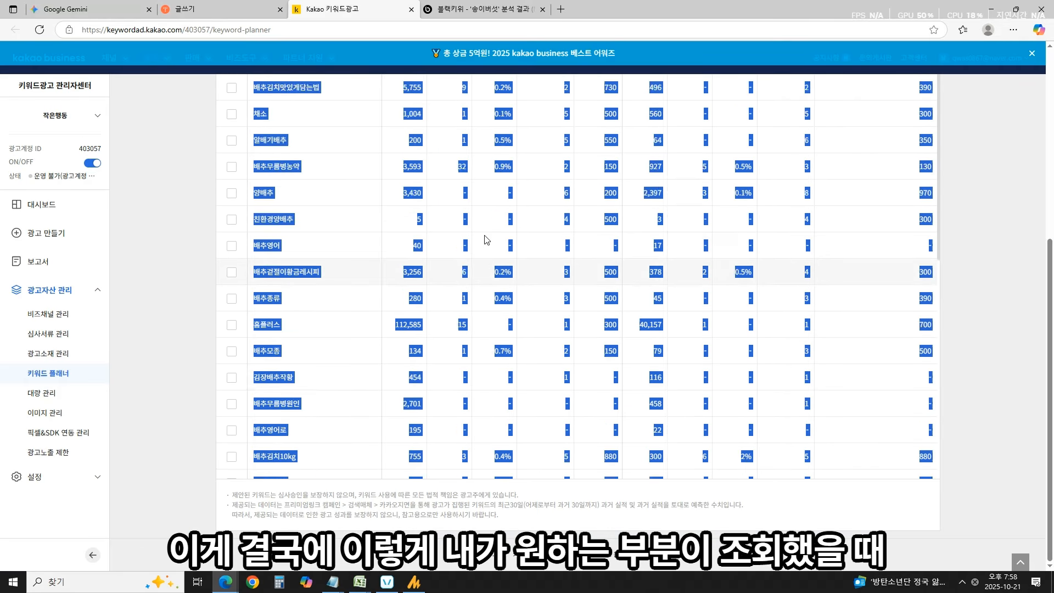
pyautogui.scroll(9, 487, 241)
pyautogui.click(526, 179)
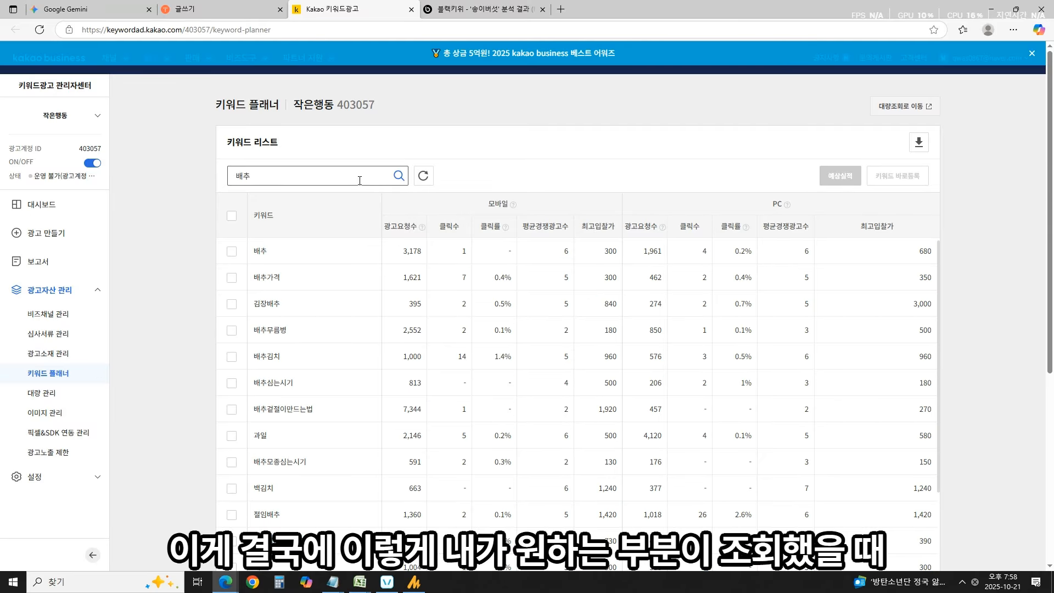
pyautogui.doubleClick(263, 215)
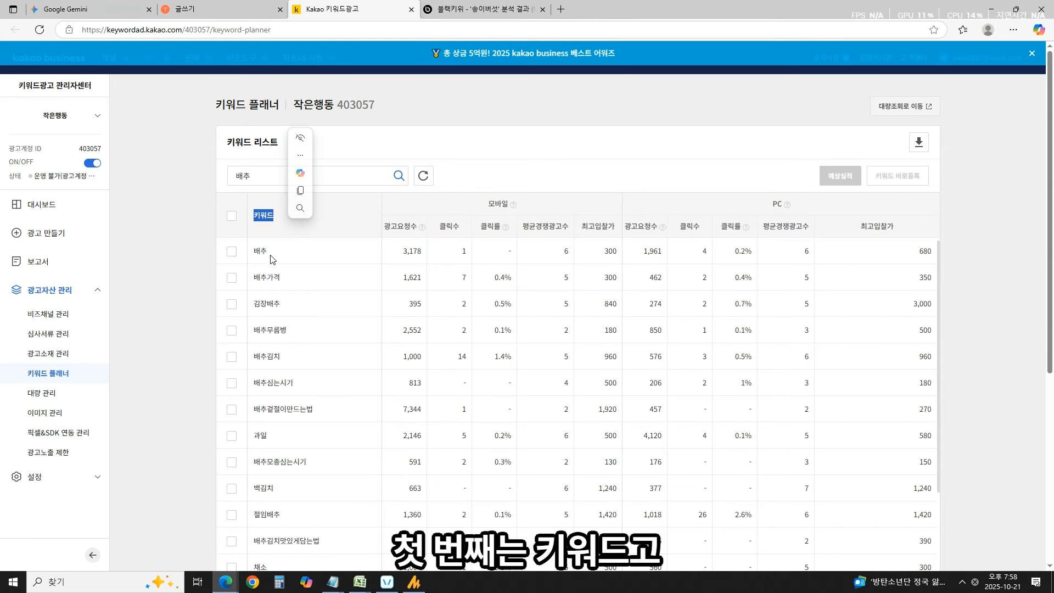
pyautogui.moveTo(420, 235)
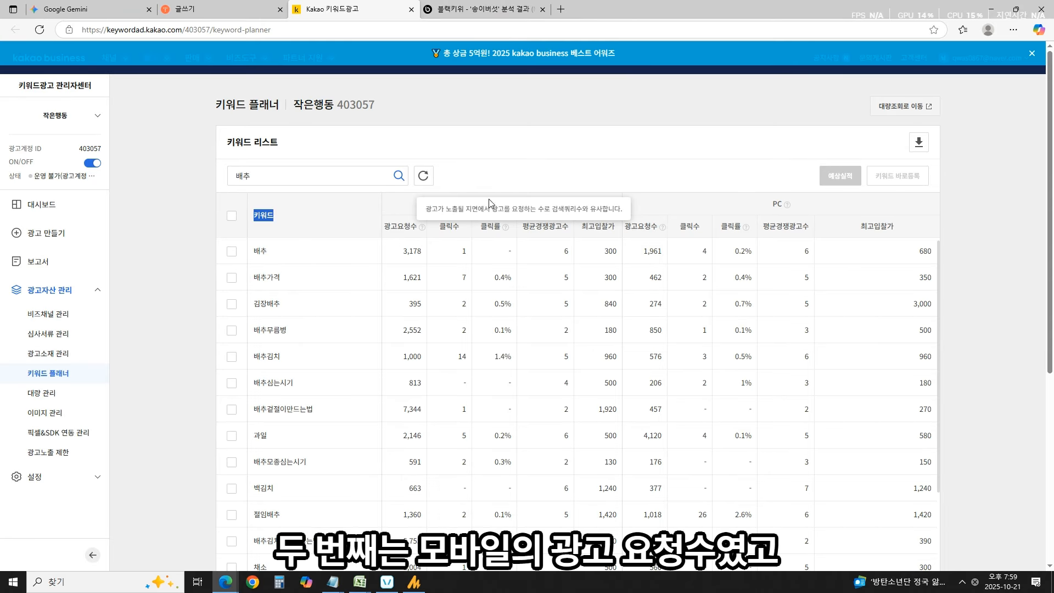
pyautogui.moveTo(390, 226); pyautogui.dragTo(417, 227)
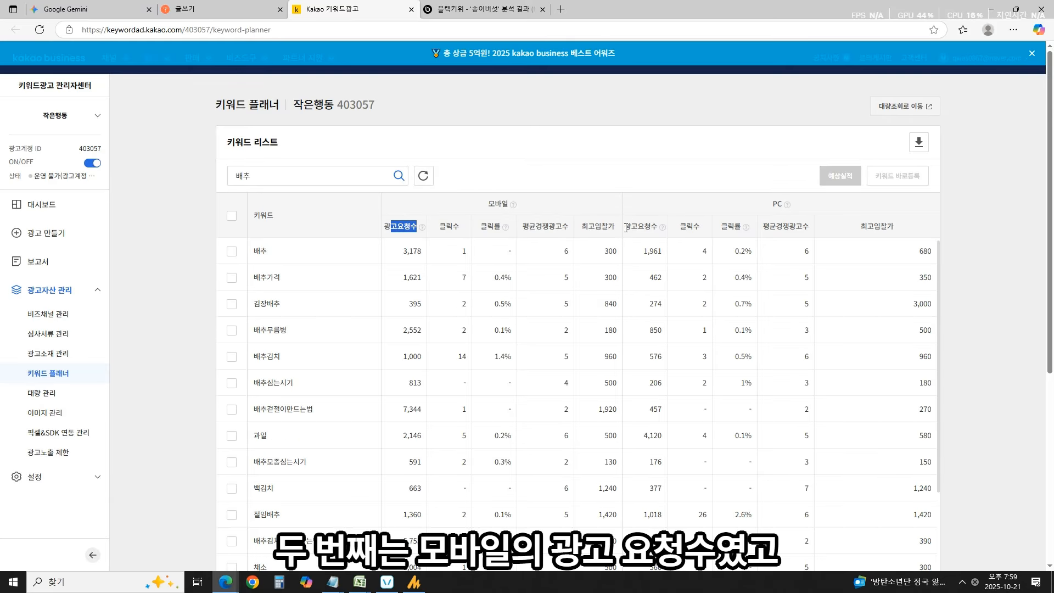
pyautogui.moveTo(626, 227); pyautogui.dragTo(658, 227)
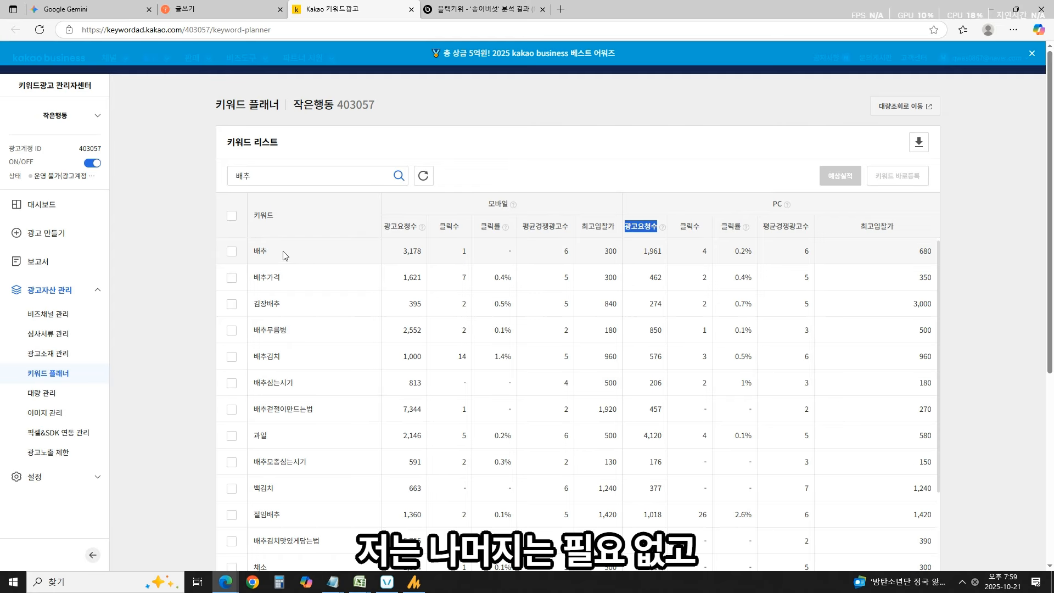
pyautogui.click(285, 256)
pyautogui.doubleClick(651, 251)
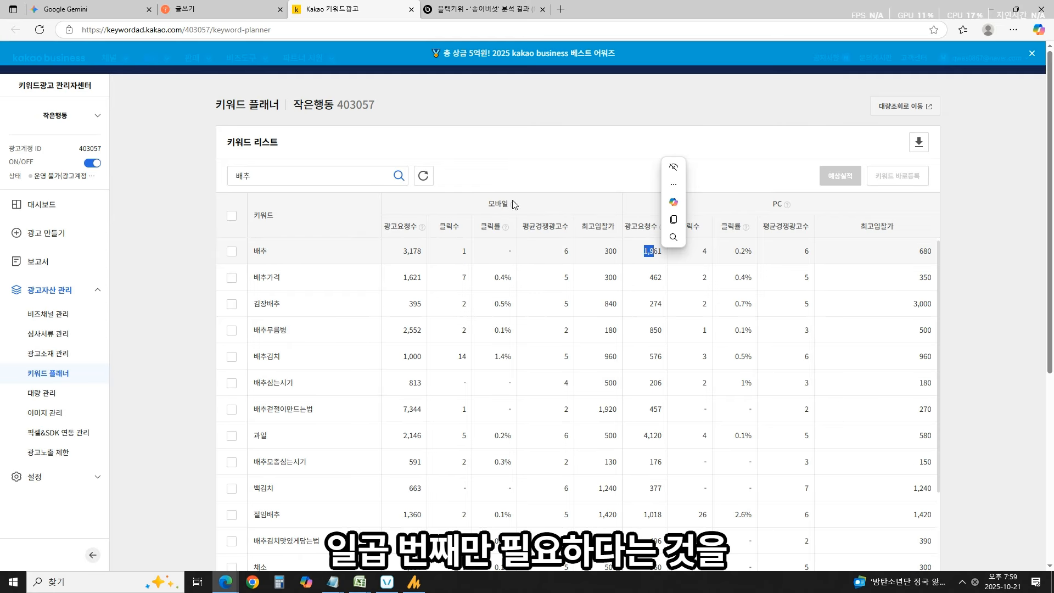
# Go back to the Gemini chat and review the first prompt together with Gemini's reply and usage instructions for 엑셀 데이터 정리 도구.
pyautogui.click(87, 9)
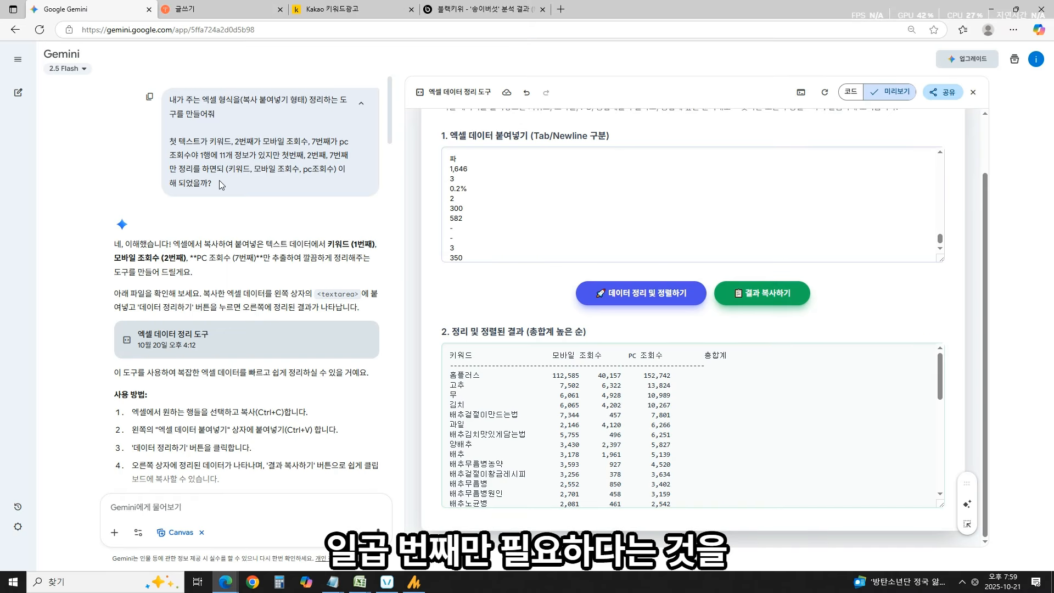
pyautogui.moveTo(220, 182); pyautogui.dragTo(169, 99)
pyautogui.click(257, 201)
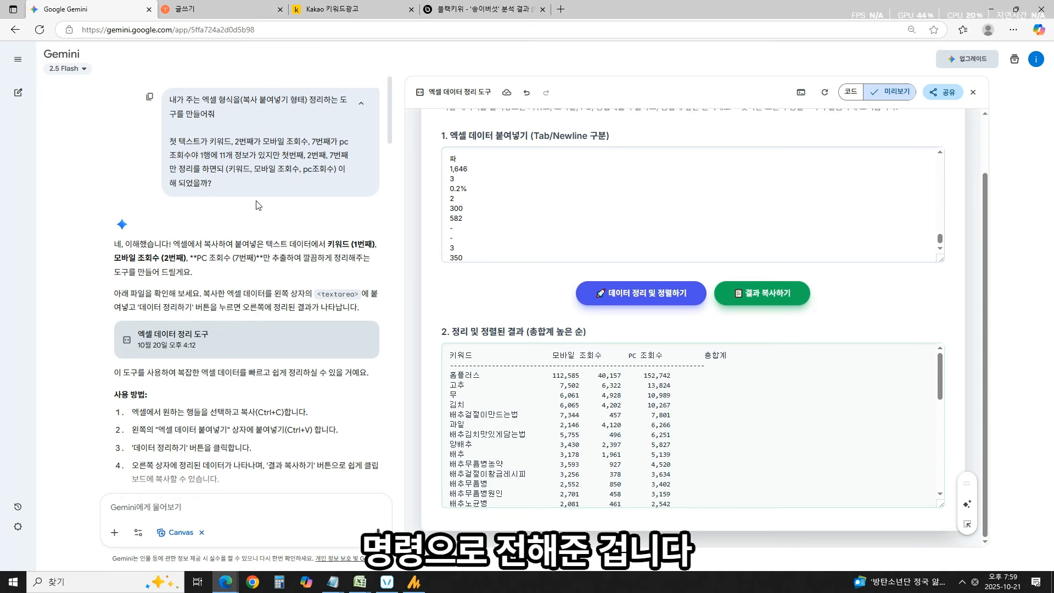
pyautogui.scroll(-1, 260, 176)
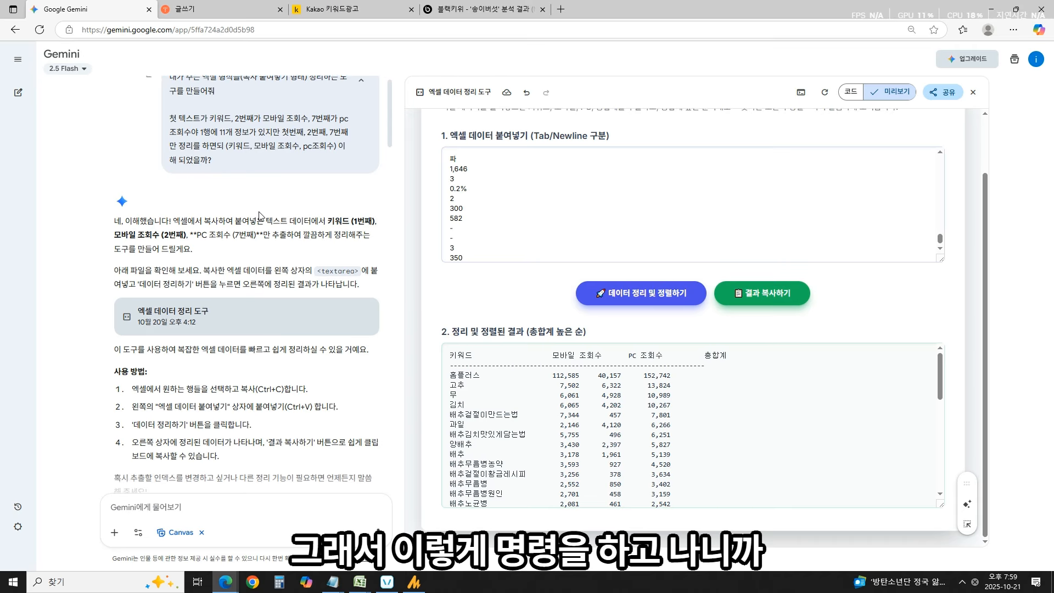
pyautogui.moveTo(114, 188); pyautogui.dragTo(327, 447)
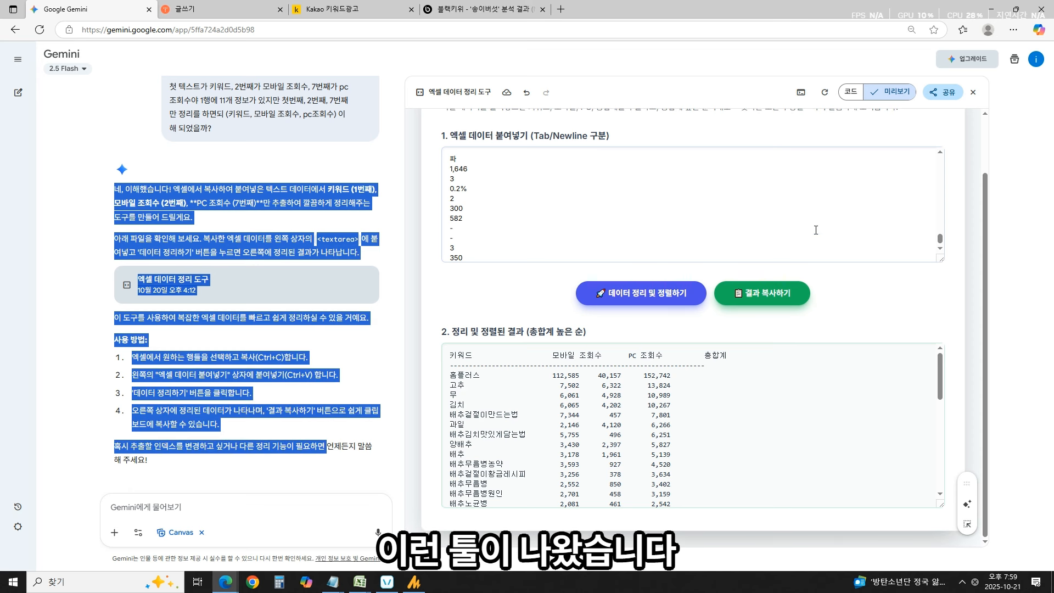
pyautogui.scroll(-2, 254, 285)
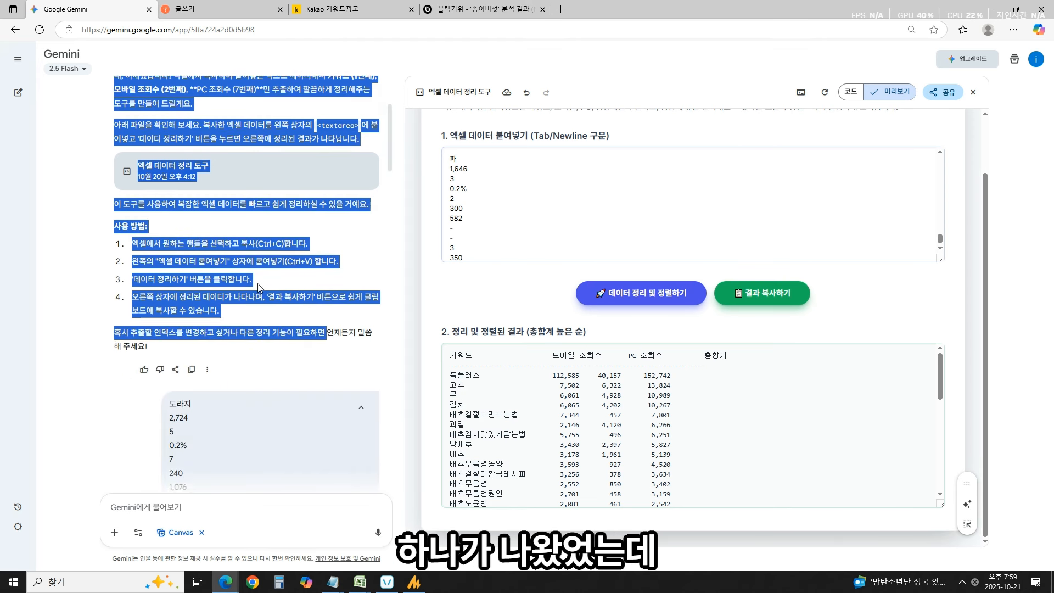
# Read the follow-up prompt with the 도라지 sample data that asks for sorting by highest mobile and PC views.
pyautogui.scroll(-6, 254, 285)
pyautogui.moveTo(169, 161); pyautogui.dragTo(315, 328)
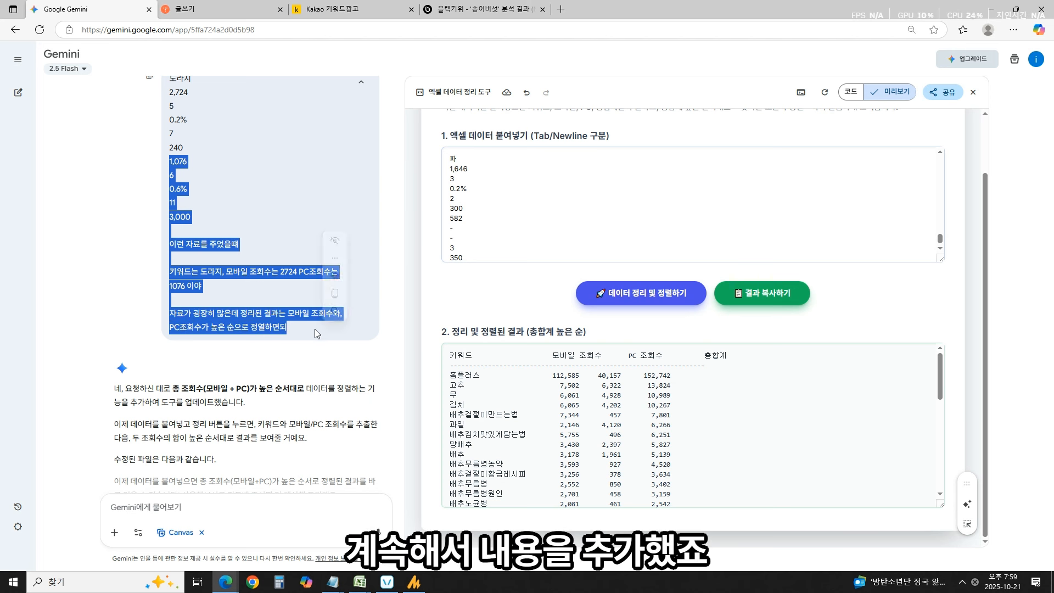
pyautogui.click(224, 275)
pyautogui.moveTo(200, 272); pyautogui.dragTo(303, 318)
pyautogui.click(299, 316)
# Examine the prompt reporting that the 도라지효능 sample data is not recognised, and Gemini's explanation of the fix.
pyautogui.scroll(-2, 295, 310)
pyautogui.scroll(-8, 252, 307)
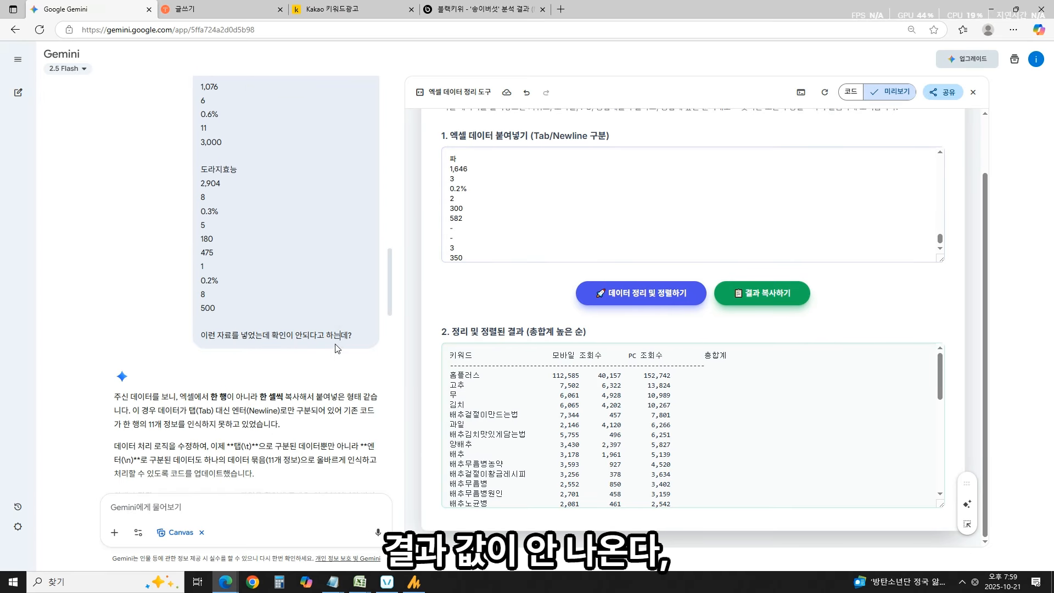
pyautogui.moveTo(339, 349); pyautogui.dragTo(200, 336)
pyautogui.scroll(-2, 253, 329)
pyautogui.moveTo(195, 287); pyautogui.dragTo(346, 400)
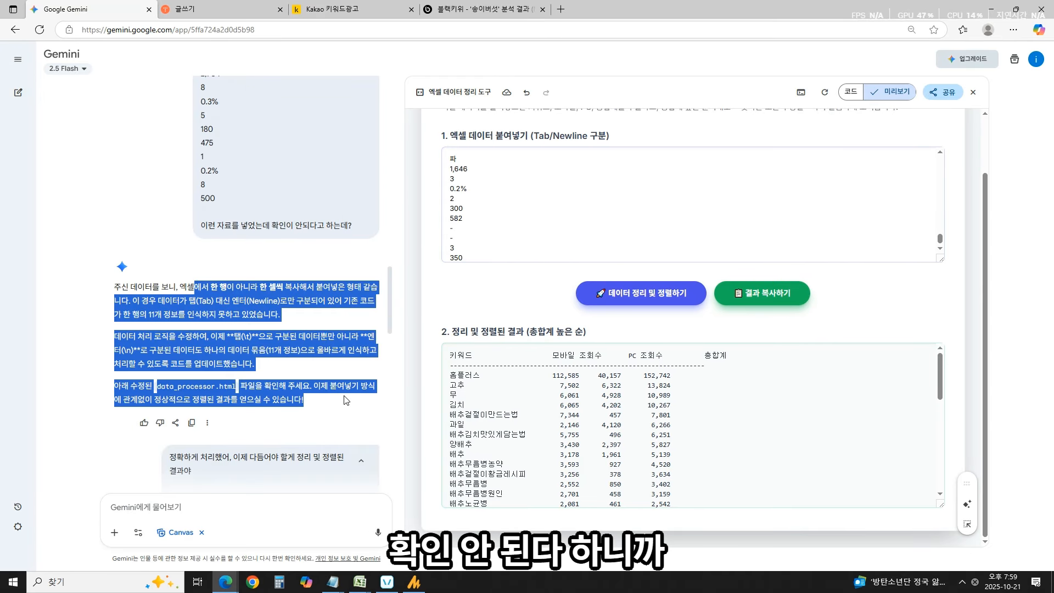
# Read the refinement prompt asking for a 총합계 of mobile and PC views, sorted from highest to lowest.
pyautogui.scroll(-4, 246, 331)
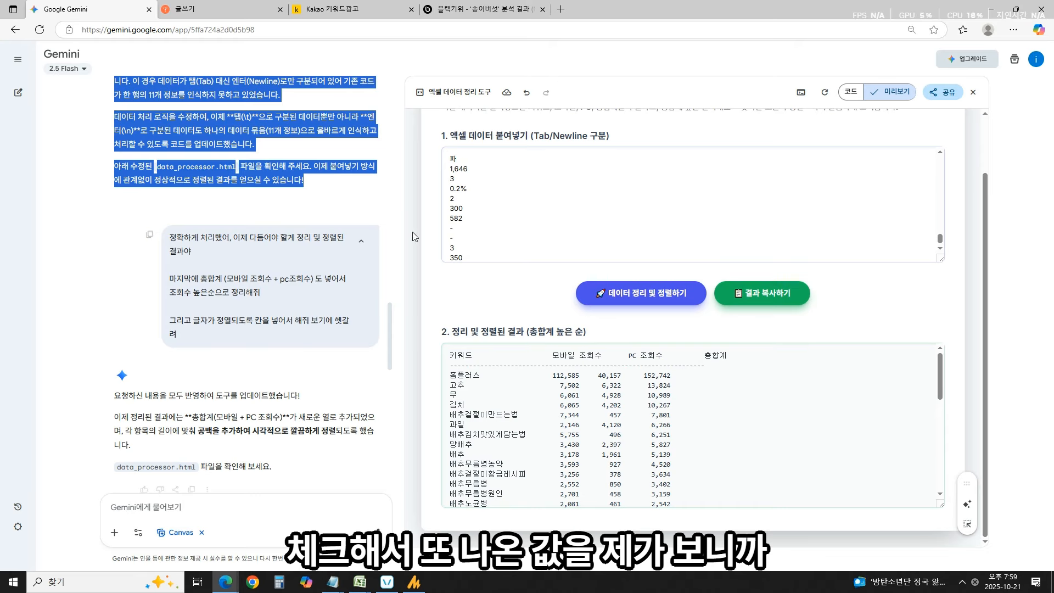
pyautogui.moveTo(169, 238); pyautogui.dragTo(294, 254)
pyautogui.click(253, 260)
pyautogui.click(267, 253)
pyautogui.moveTo(233, 279); pyautogui.dragTo(271, 280)
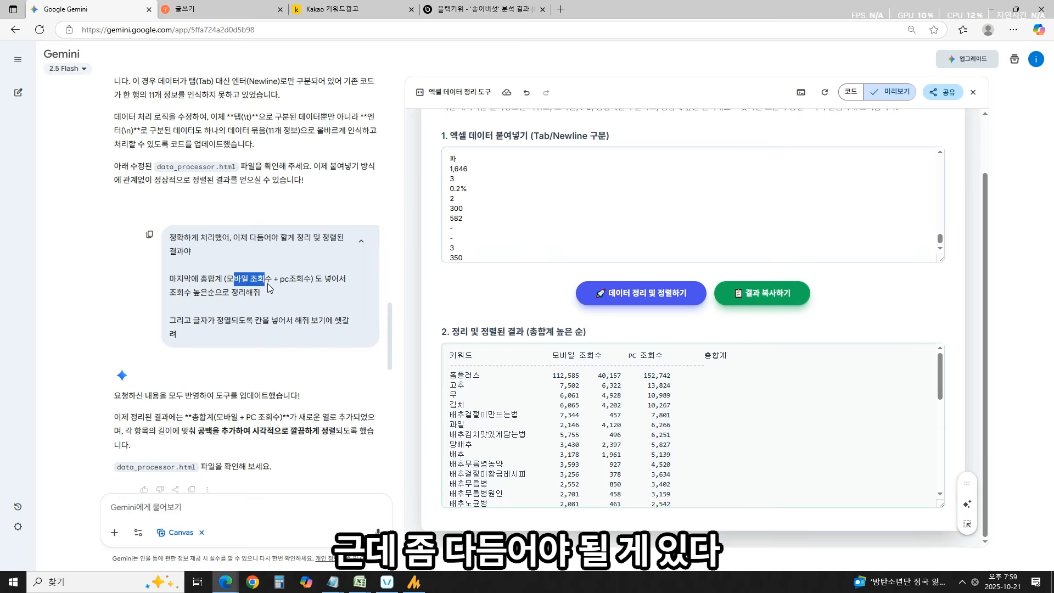
pyautogui.click(289, 288)
pyautogui.moveTo(207, 279); pyautogui.dragTo(281, 295)
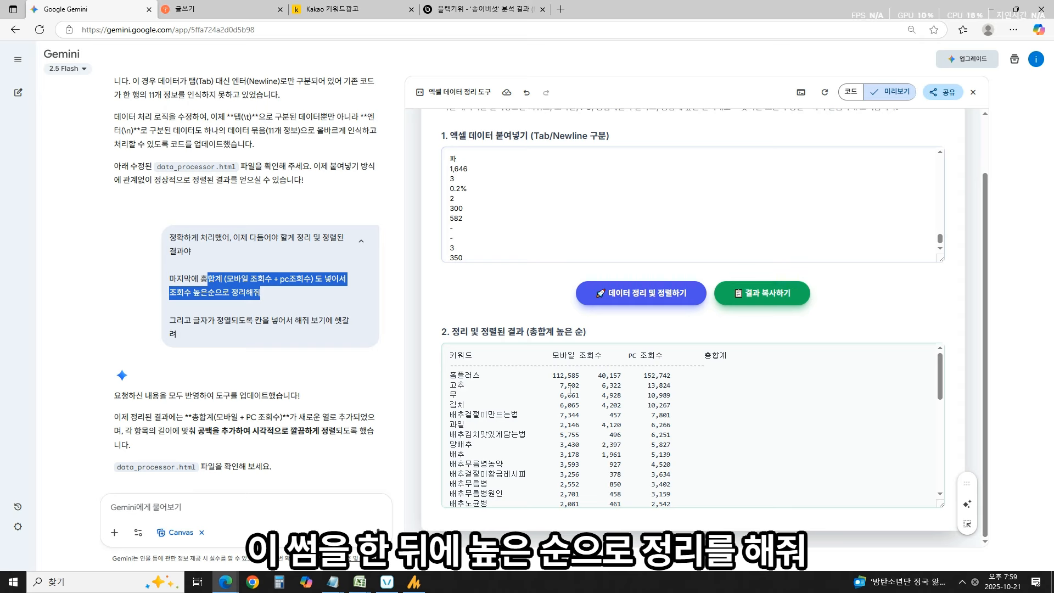
pyautogui.moveTo(273, 302); pyautogui.dragTo(171, 277)
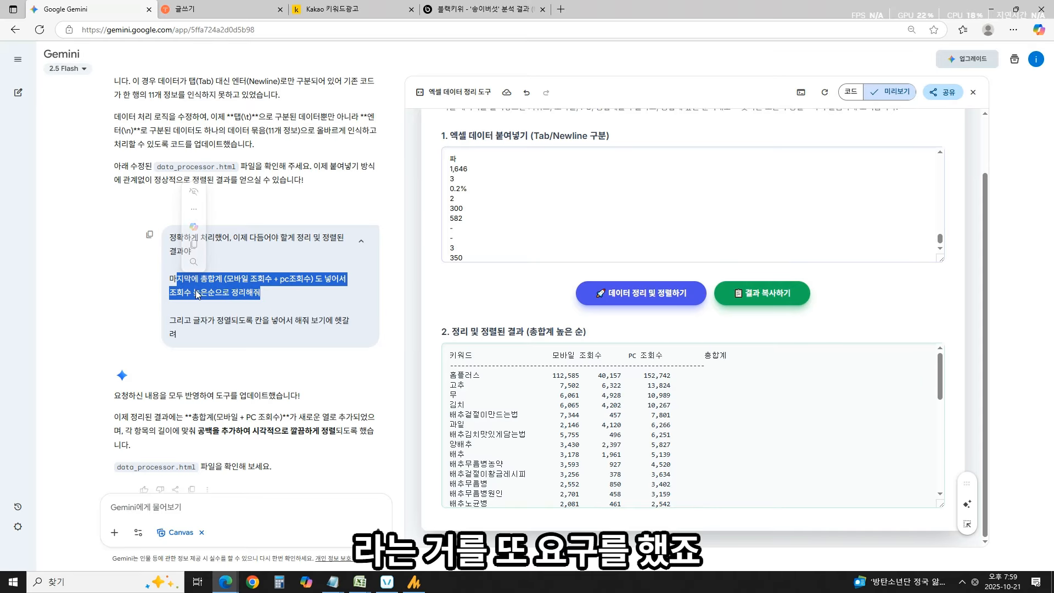
# Read the rest of the refinement prompt, which asks for spacing so that the text lines up in the results.
pyautogui.click(264, 312)
pyautogui.moveTo(194, 319)
pyautogui.mouseDown()
pyautogui.moveTo(264, 339)
pyautogui.moveTo(195, 322)
pyautogui.mouseUp()
pyautogui.click(246, 336)
pyautogui.click(231, 335)
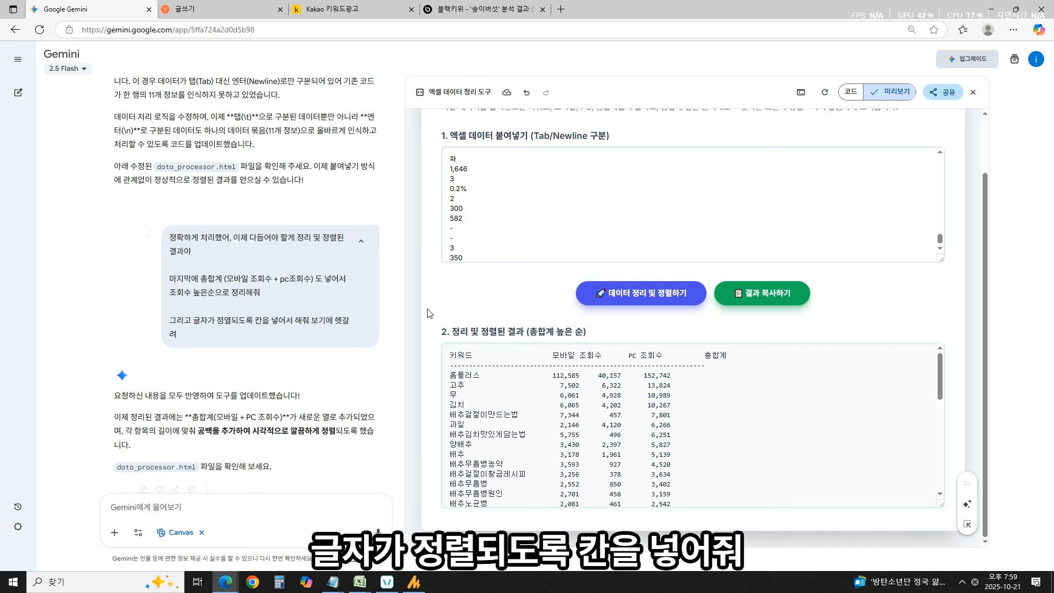
# Read the next prompt, which asks for the view counts and totals to be right-aligned.
pyautogui.scroll(-5, 275, 313)
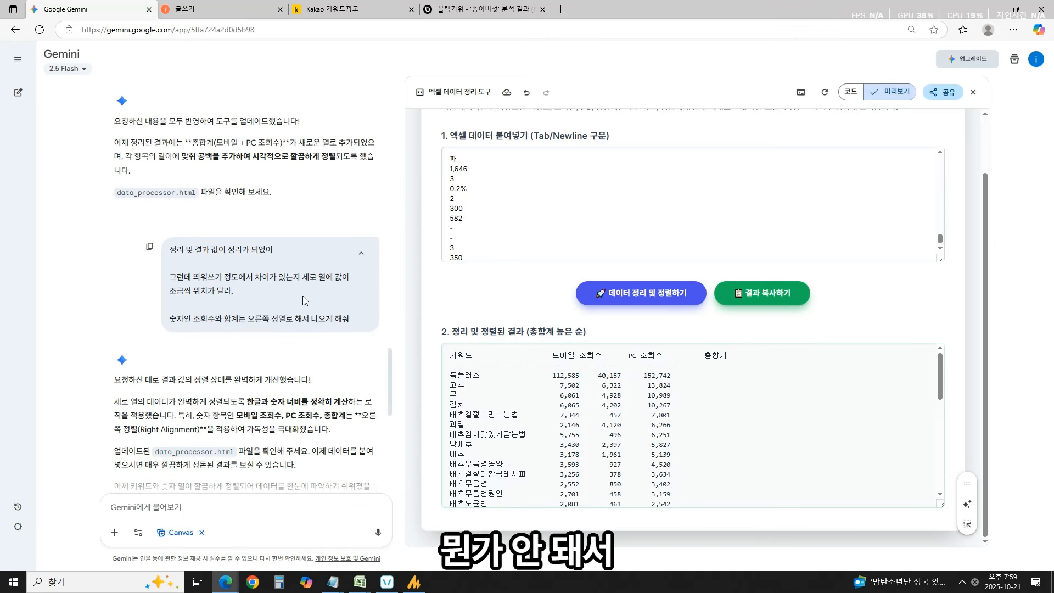
pyautogui.moveTo(262, 278); pyautogui.dragTo(341, 288)
pyautogui.click(336, 290)
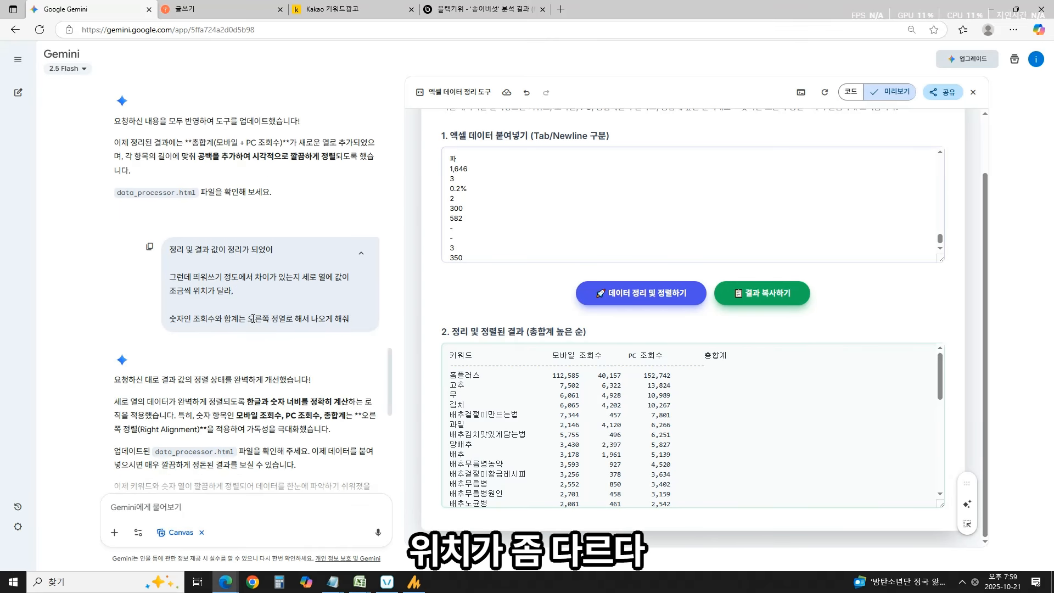
pyautogui.moveTo(248, 320); pyautogui.dragTo(312, 319)
# Examine the last prompt, which asks for a smaller paste box and results placed below it, without sideways scrolling.
pyautogui.scroll(-5, 288, 291)
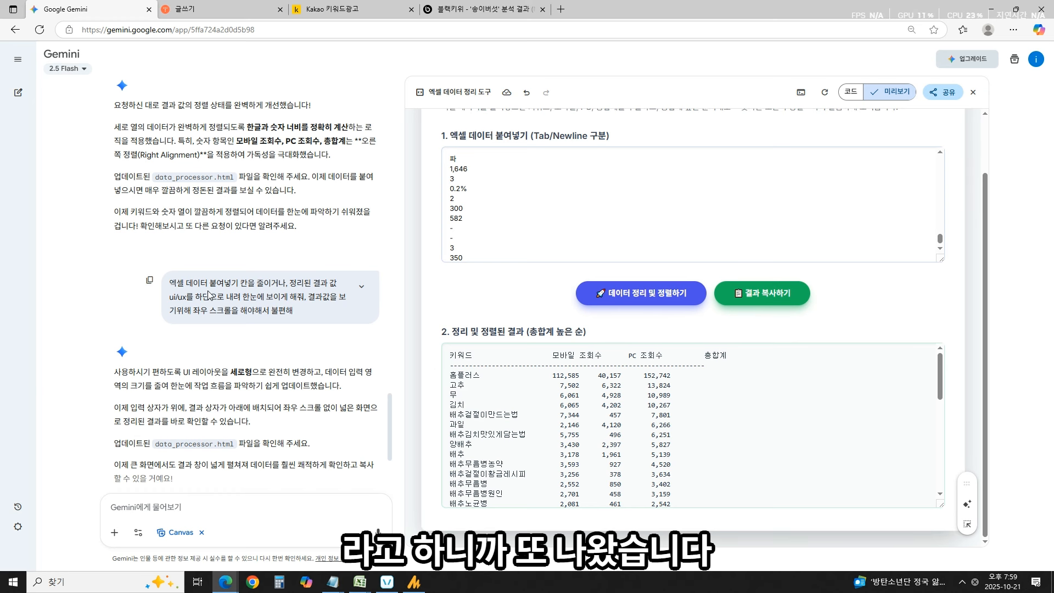
pyautogui.moveTo(185, 284); pyautogui.dragTo(297, 311)
pyautogui.click(299, 311)
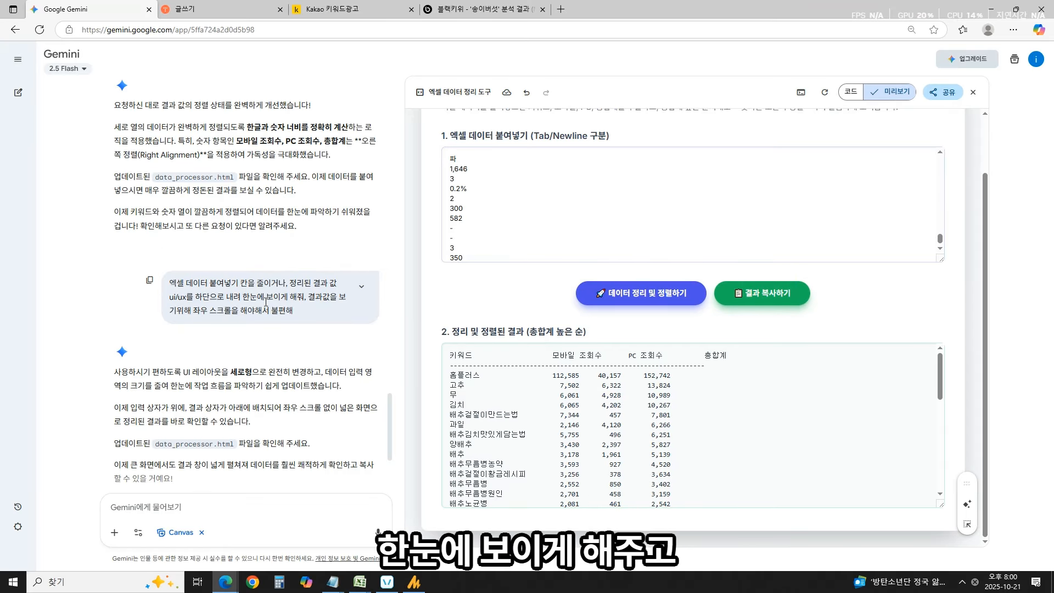
pyautogui.moveTo(243, 297); pyautogui.dragTo(338, 309)
pyautogui.click(314, 308)
pyautogui.click(337, 310)
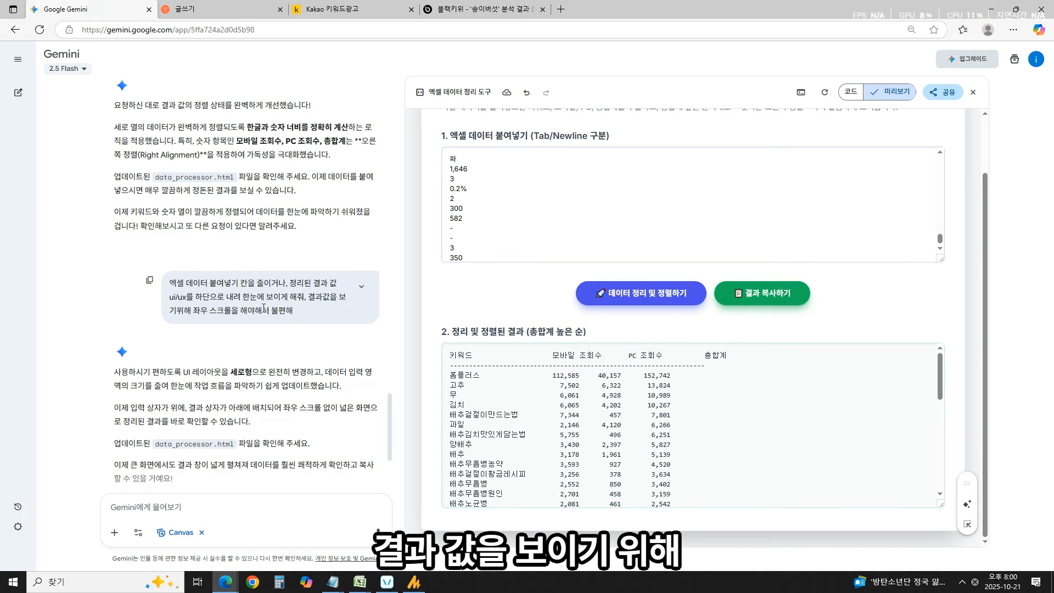
pyautogui.moveTo(193, 312); pyautogui.dragTo(177, 282)
pyautogui.click(306, 315)
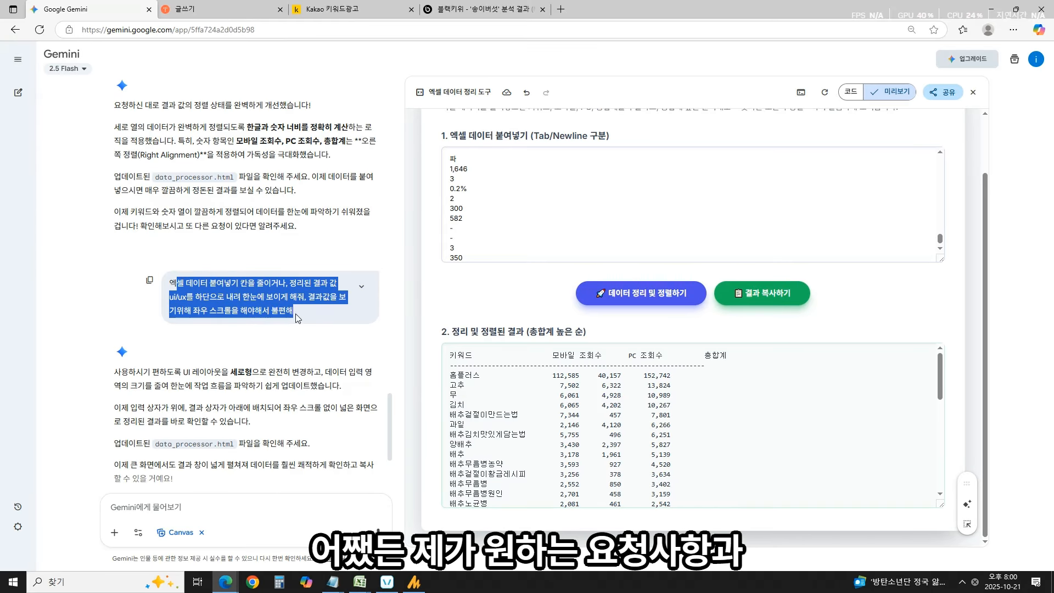
pyautogui.click(302, 319)
pyautogui.moveTo(317, 320); pyautogui.dragTo(201, 283)
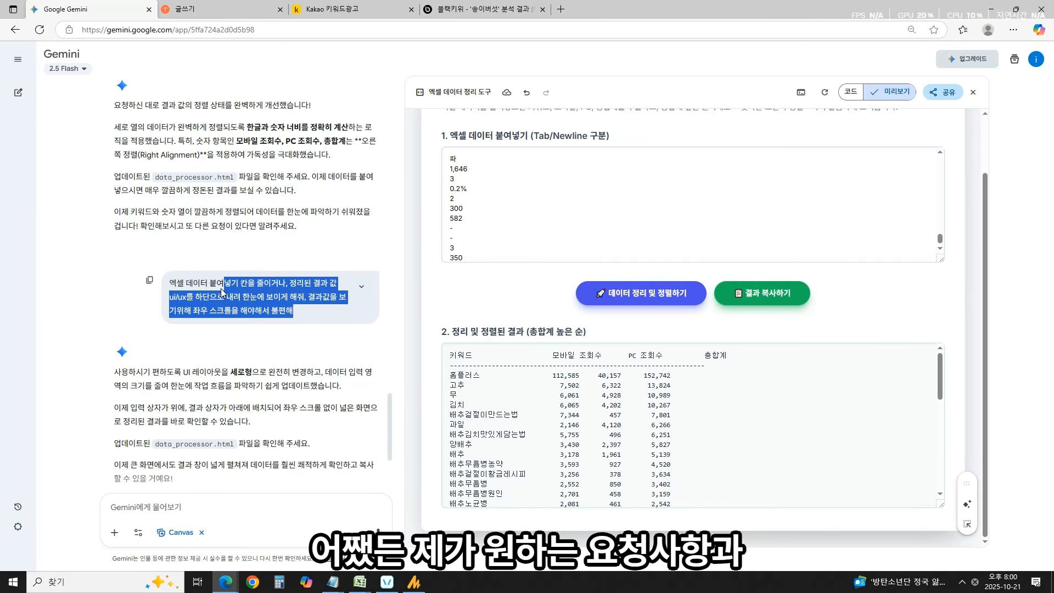
pyautogui.click(317, 325)
# Review Gemini's final reply about the vertical layout and the updated data_processor.html.
pyautogui.scroll(-2, 170, 297)
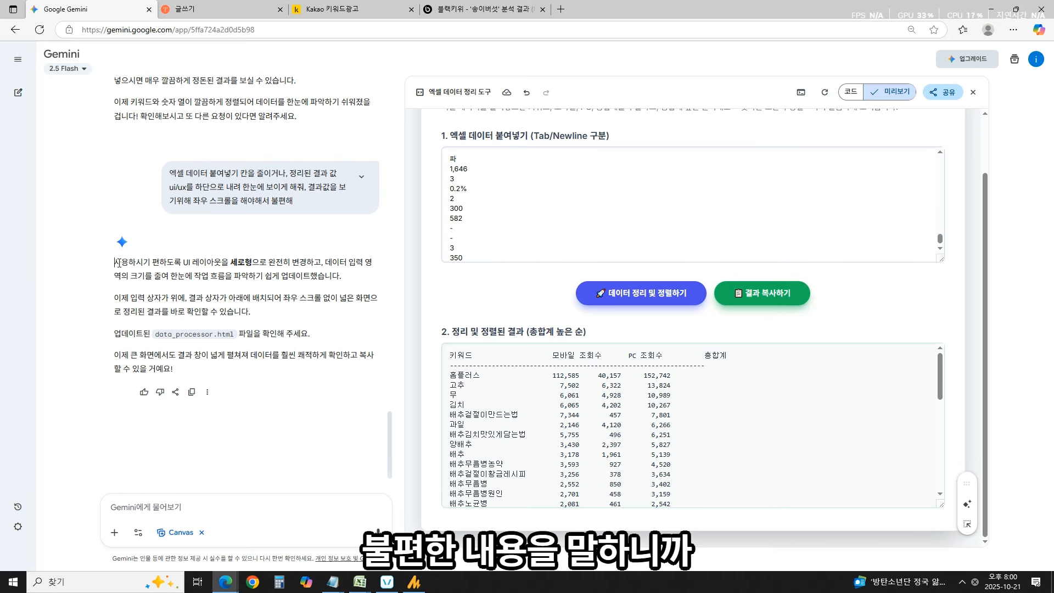
pyautogui.moveTo(118, 263); pyautogui.dragTo(175, 369)
pyautogui.click(698, 257)
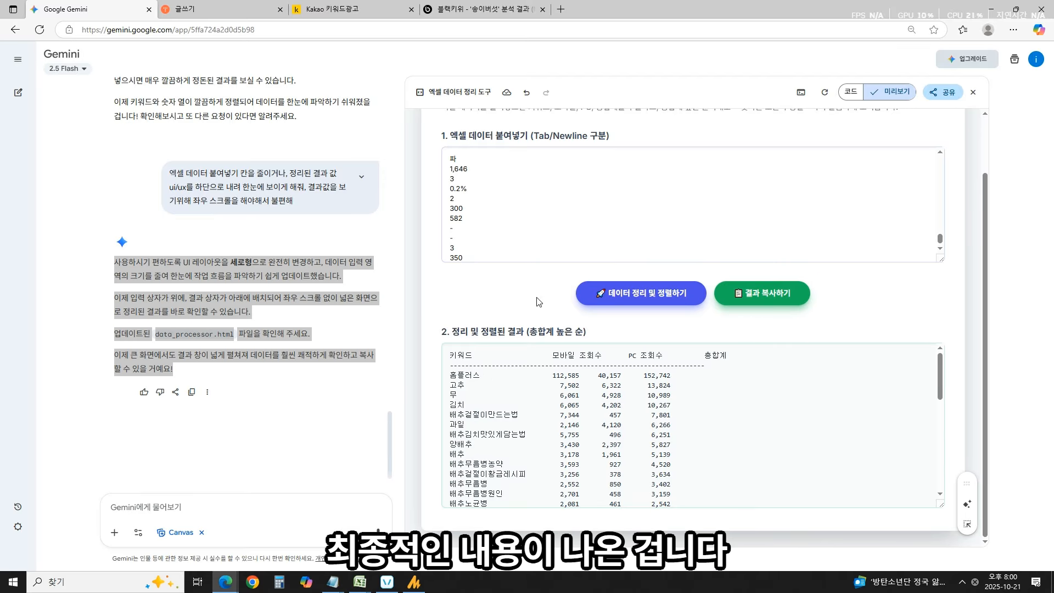
pyautogui.click(292, 354)
pyautogui.moveTo(258, 355); pyautogui.dragTo(162, 296)
pyautogui.click(164, 295)
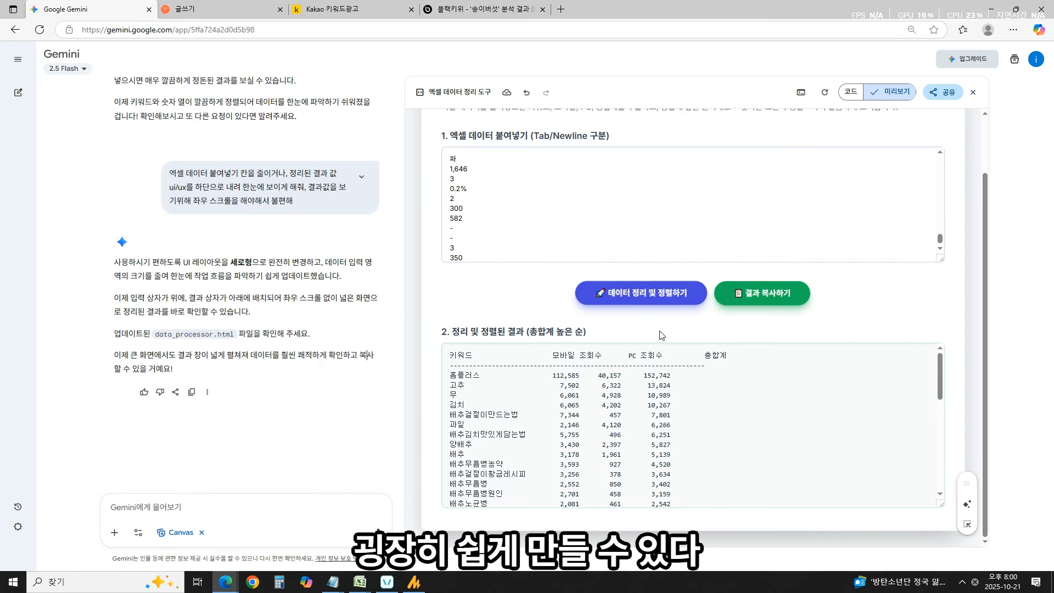
# Look over the finished 키워드 조회수 데이터 클리너 tool, from its data paste section to its sorted results section.
pyautogui.moveTo(443, 136); pyautogui.dragTo(528, 247)
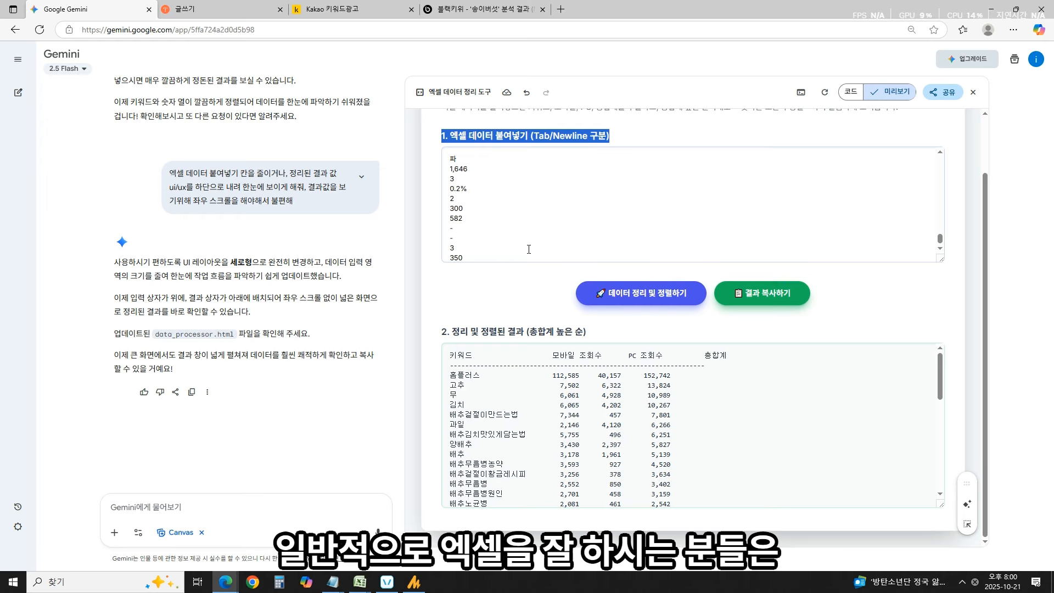
pyautogui.click(533, 279)
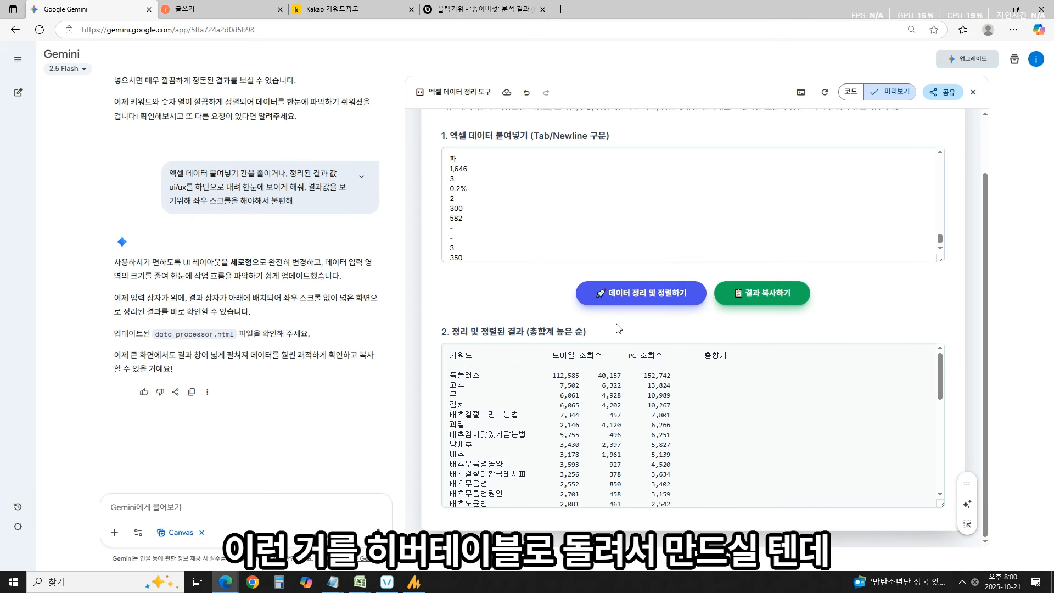
pyautogui.moveTo(587, 333); pyautogui.dragTo(440, 332)
pyautogui.click(485, 306)
pyautogui.scroll(2, 485, 305)
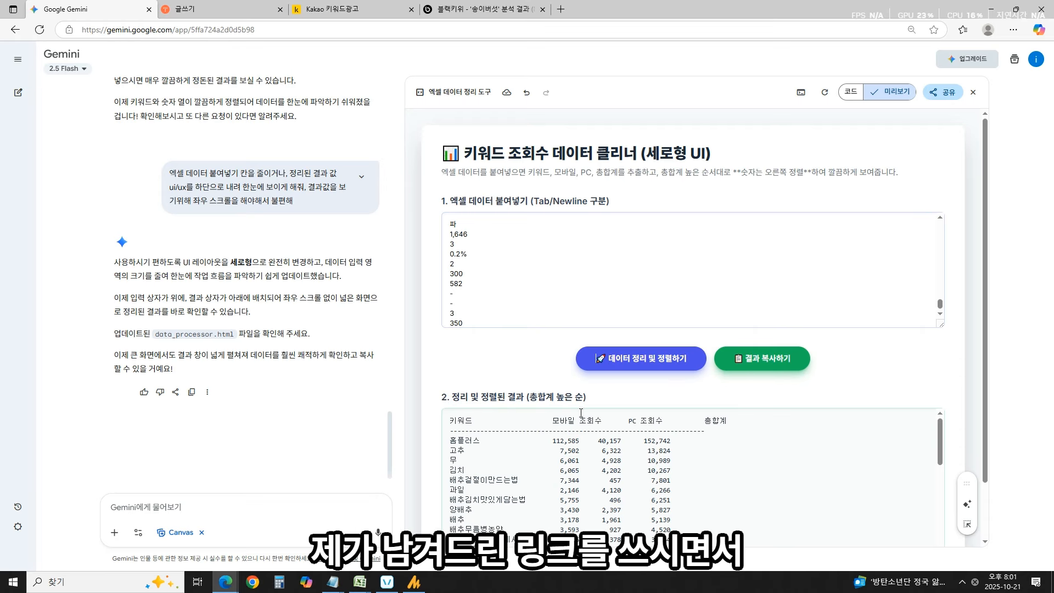
# Revisit the 배추 keyword list in the Kakao keyword planner and the 키워드플래너_배추 workbook in Excel.
pyautogui.click(347, 10)
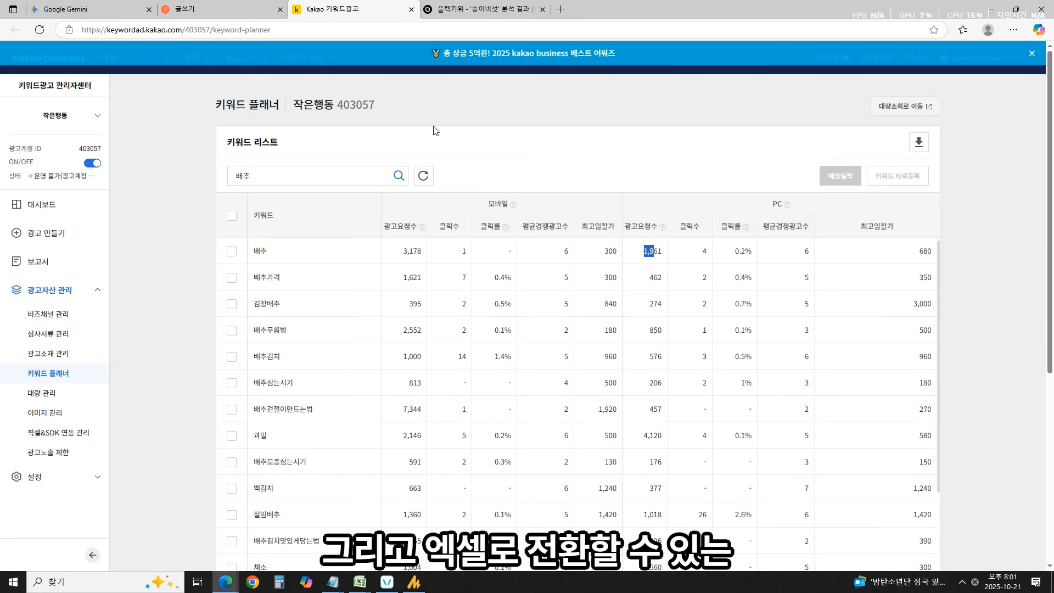
pyautogui.click(518, 157)
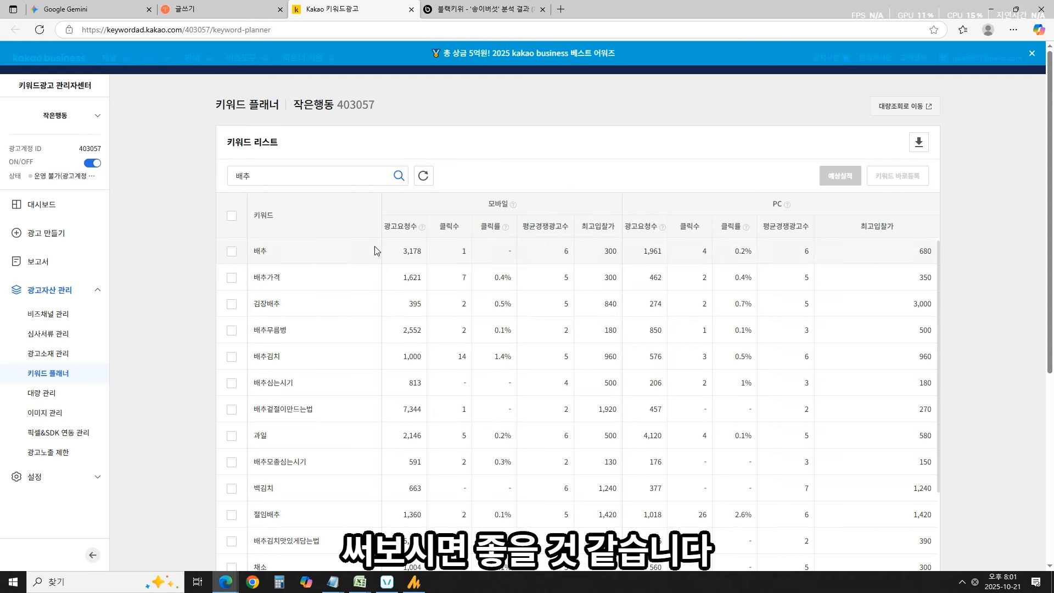
pyautogui.click(113, 543)
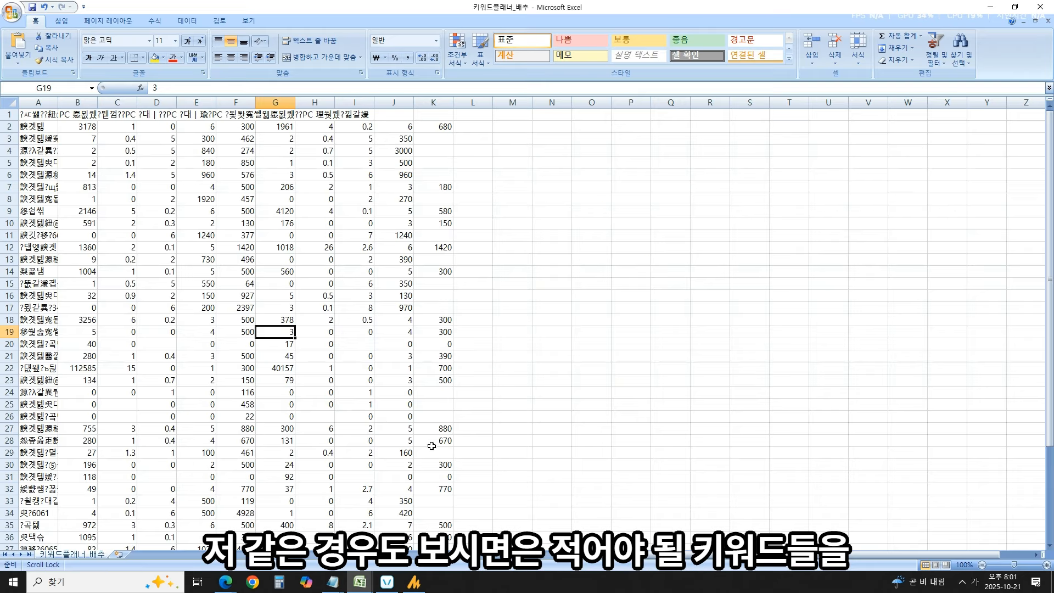
pyautogui.click(150, 393)
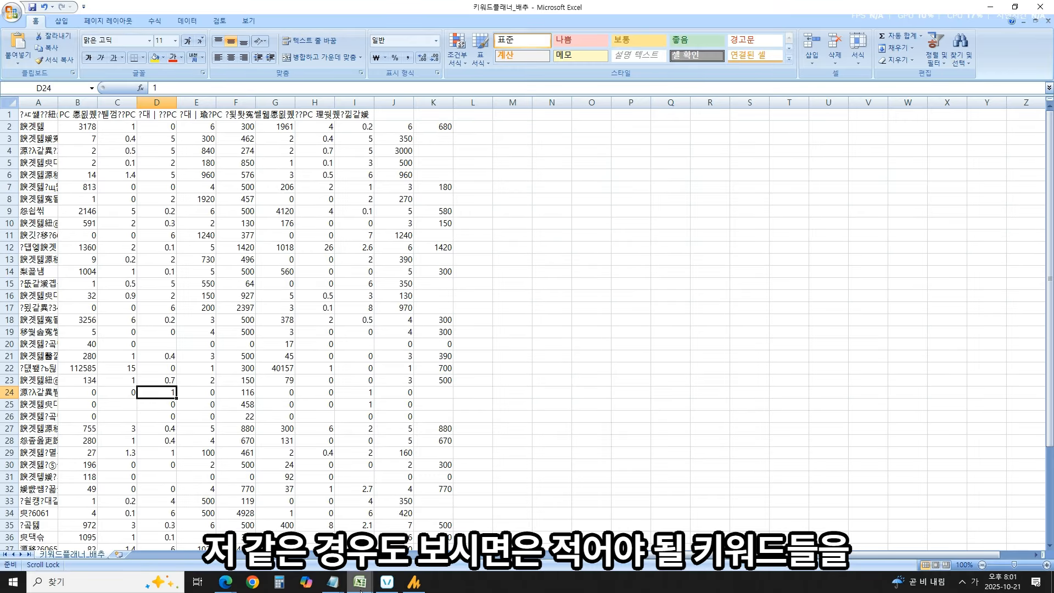
# Switch to the Book1 workbook and go to the beginning of the saved keyword list on Sheet1.
pyautogui.click(400, 531)
pyautogui.click(54, 555)
pyautogui.click(224, 404)
pyautogui.scroll(20, 238, 369)
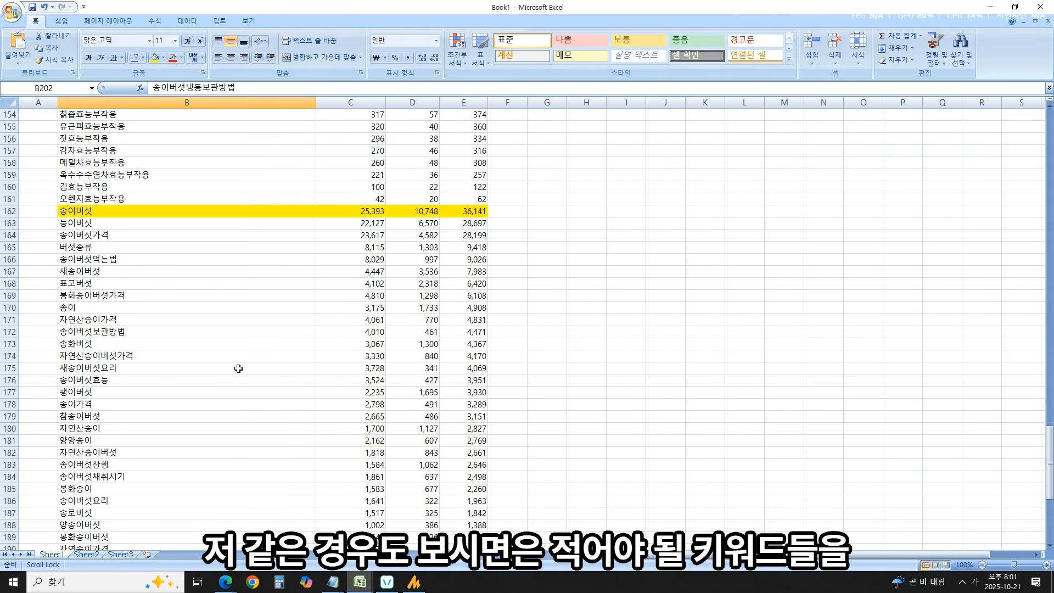
pyautogui.scroll(20, 256, 363)
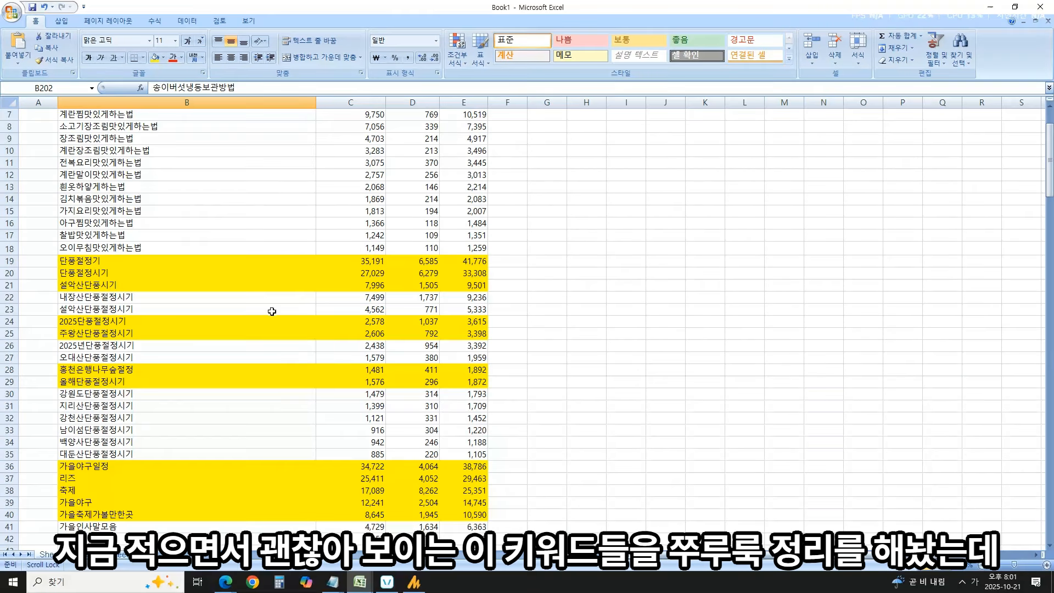
# Examine the saved keyword blocks in Book1 with their mobile, PC and total view counts, including the yellow-highlighted rows.
pyautogui.moveTo(138, 150); pyautogui.dragTo(478, 430)
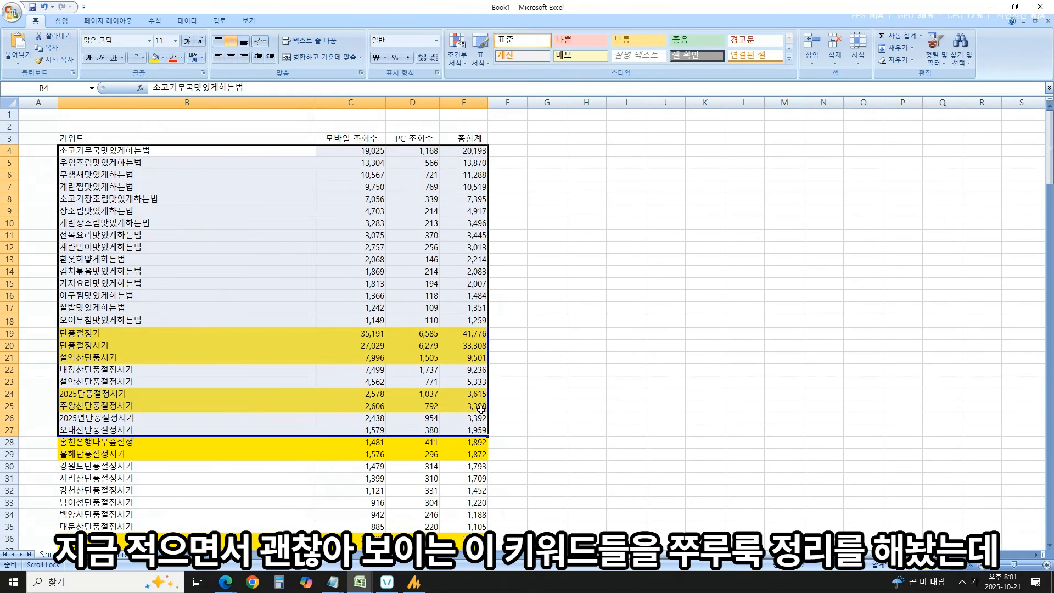
pyautogui.click(587, 345)
pyautogui.moveTo(94, 152); pyautogui.dragTo(476, 441)
pyautogui.scroll(-5, 412, 355)
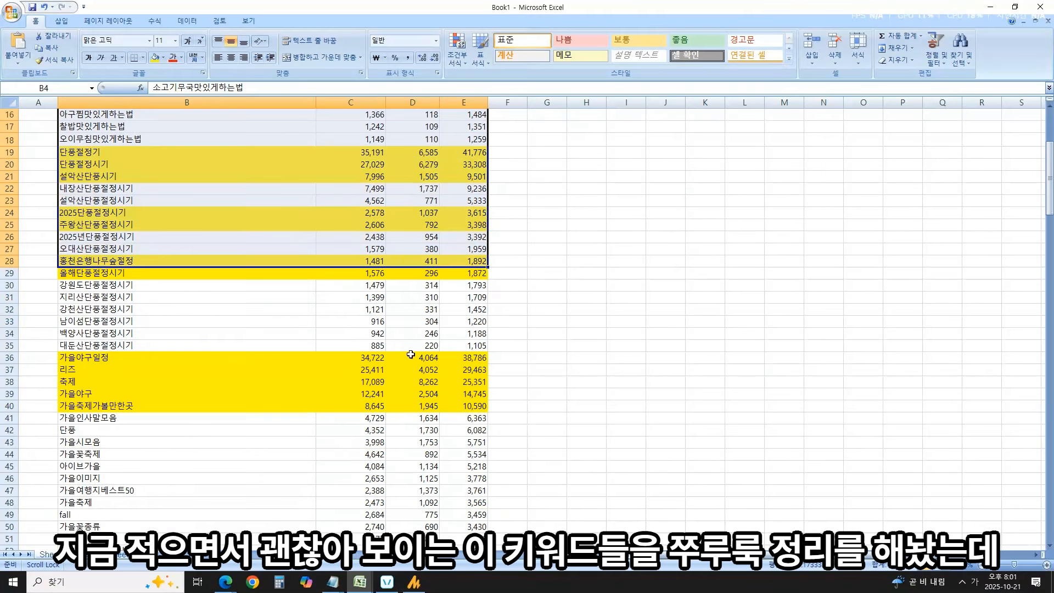
pyautogui.moveTo(175, 241); pyautogui.dragTo(472, 466)
pyautogui.click(527, 415)
pyautogui.scroll(-5, 528, 414)
pyautogui.moveTo(122, 247); pyautogui.dragTo(476, 476)
pyautogui.click(600, 383)
pyautogui.scroll(-9, 577, 376)
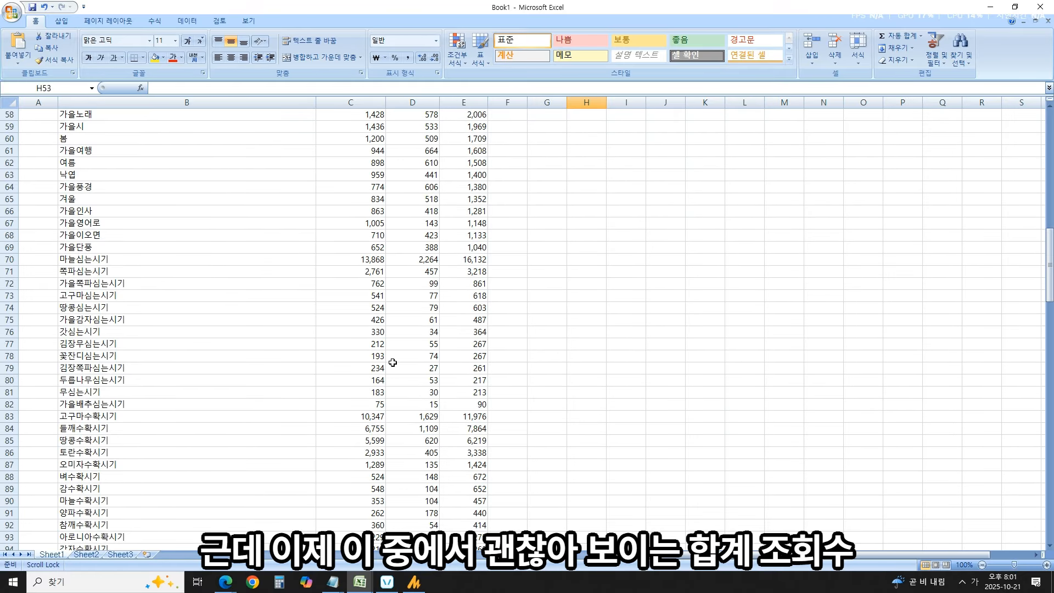
# Review the collected keywords again from the first row down to the 밤효능부작용 block.
pyautogui.scroll(19, 390, 350)
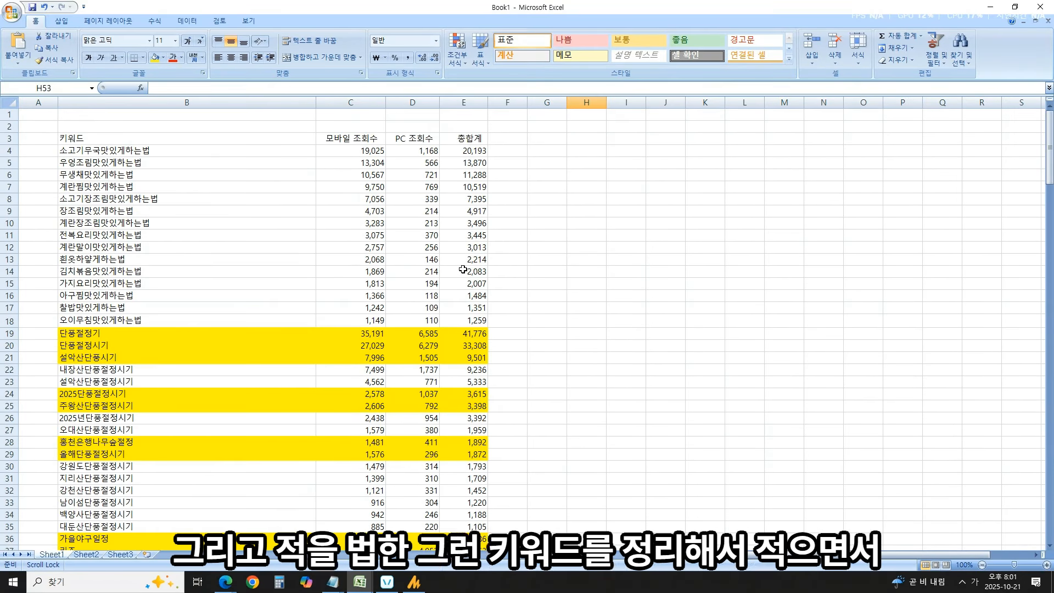
pyautogui.click(160, 233)
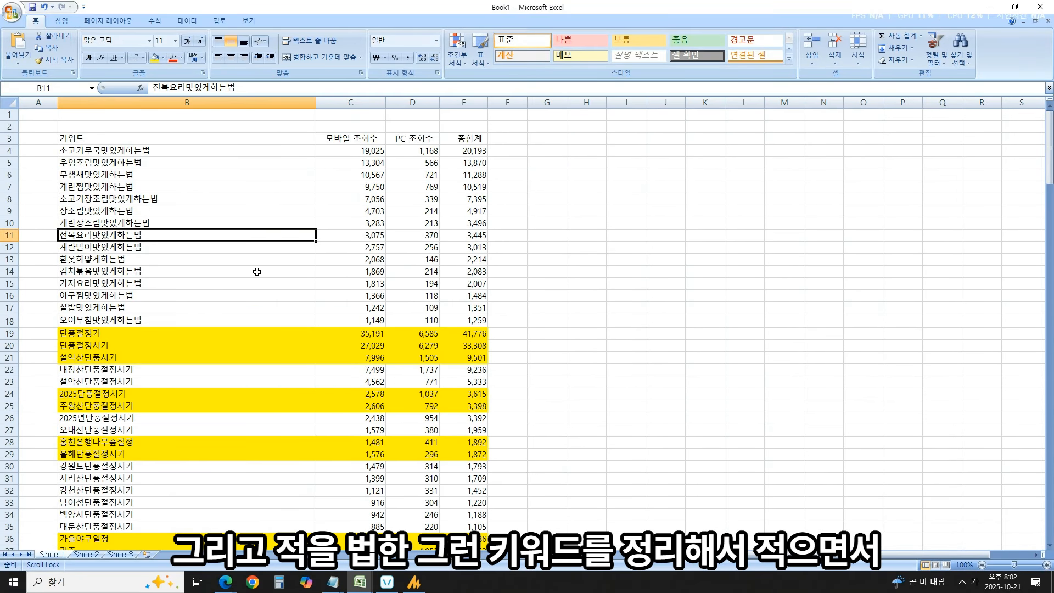
pyautogui.scroll(-13, 320, 330)
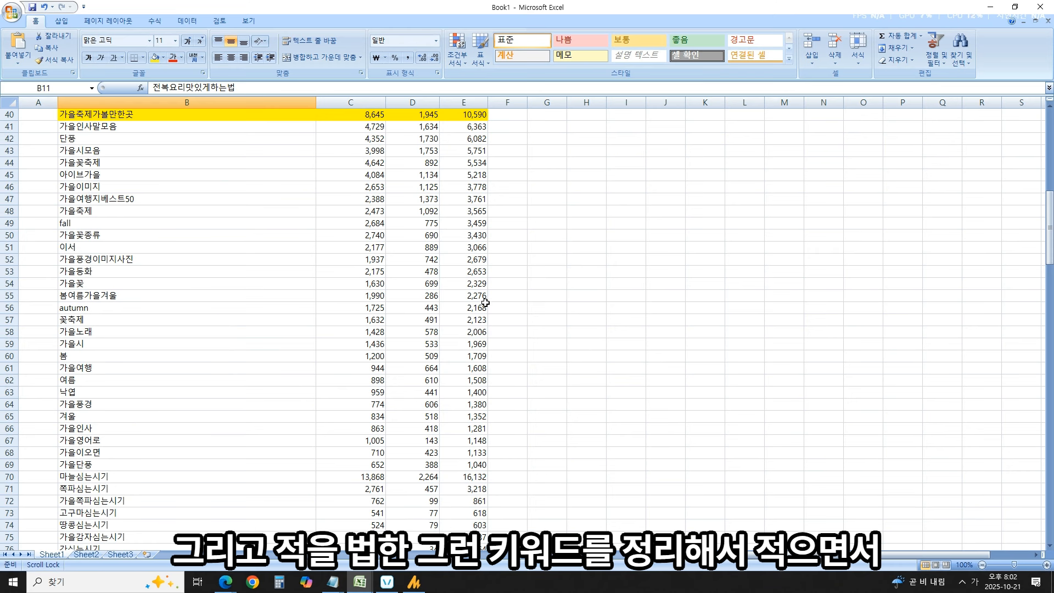
pyautogui.scroll(-20, 483, 332)
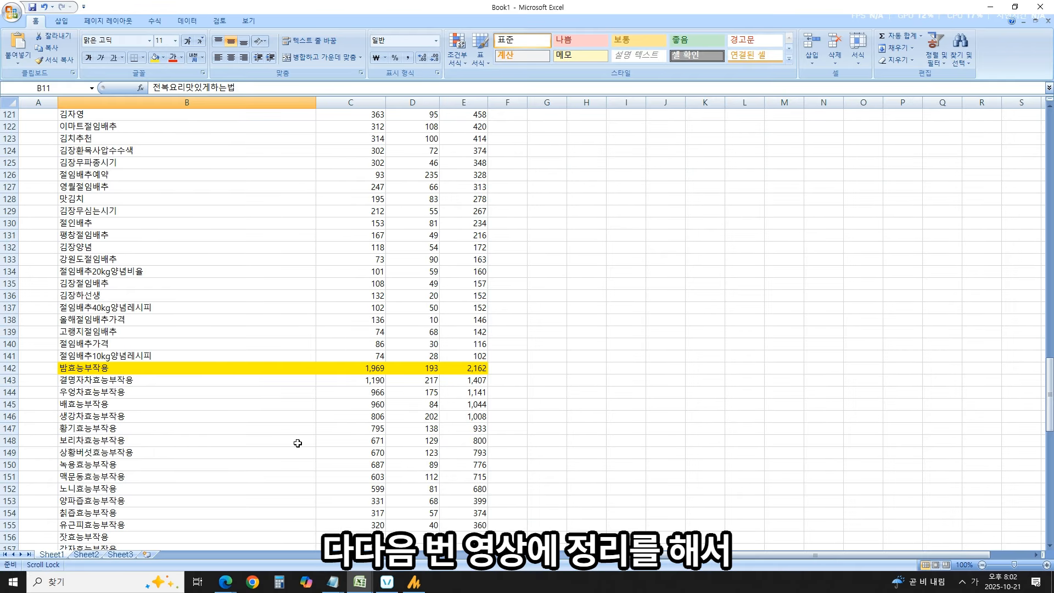
pyautogui.click(500, 394)
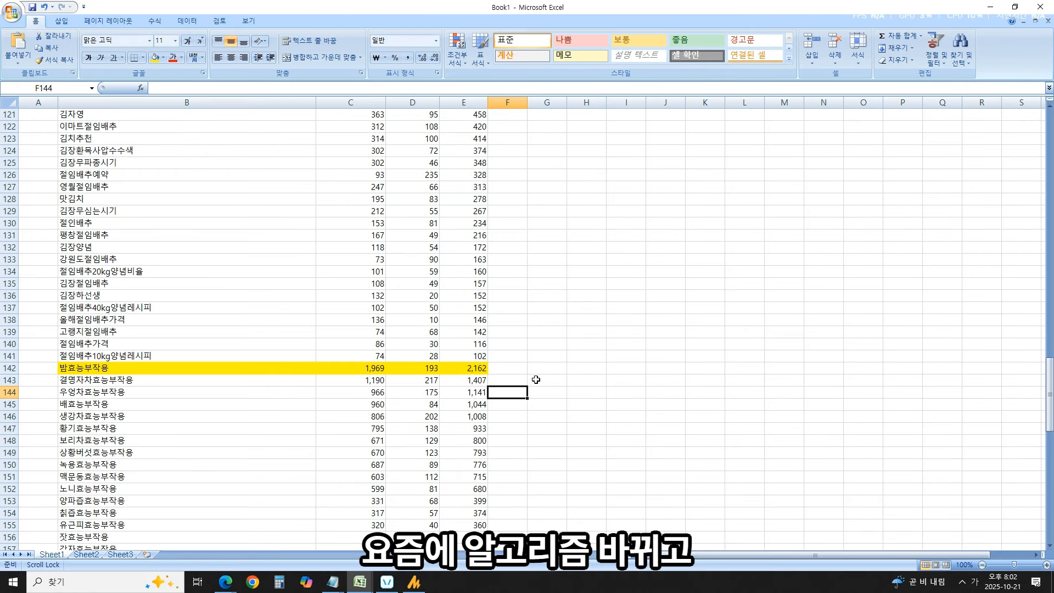
pyautogui.click(510, 330)
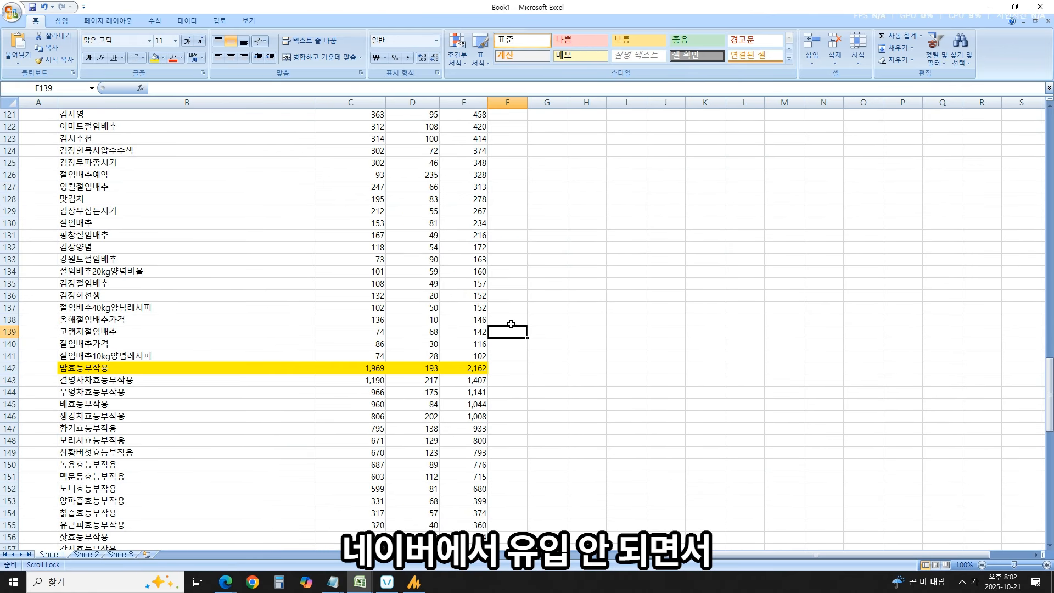
pyautogui.click(549, 320)
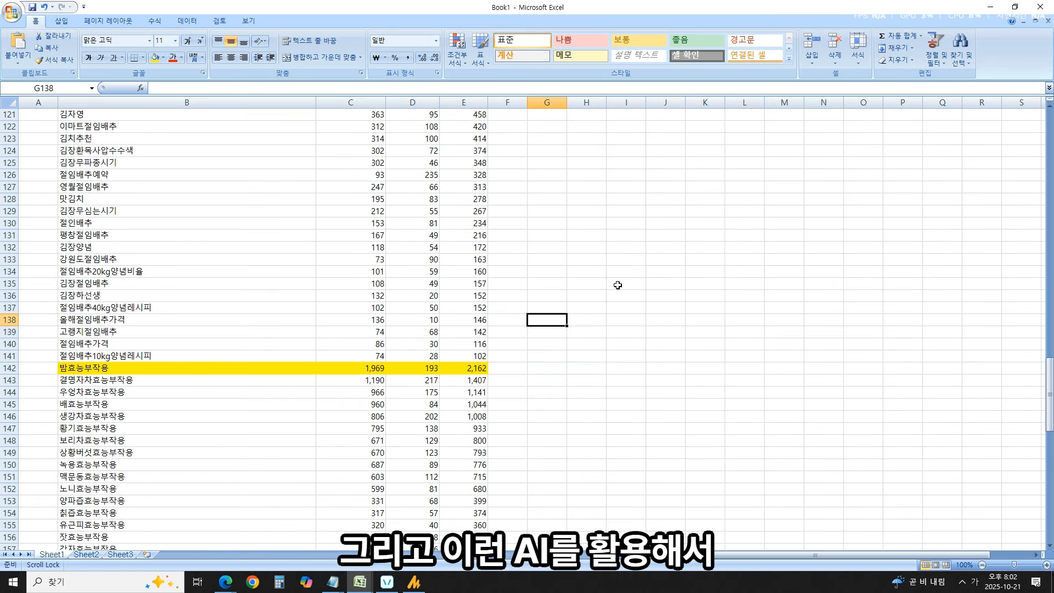
pyautogui.click(144, 245)
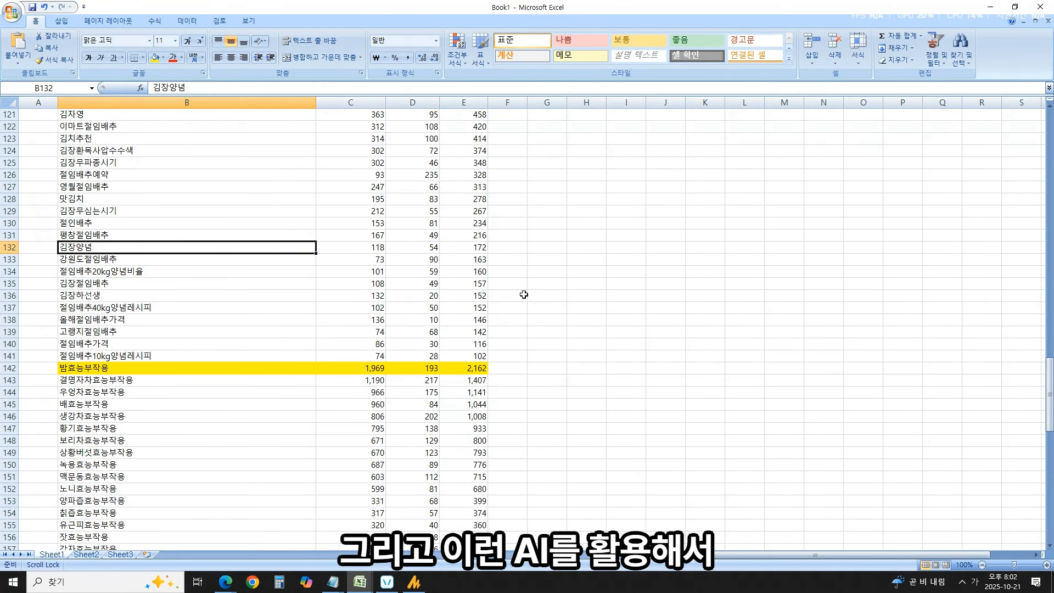
pyautogui.moveTo(187, 198); pyautogui.dragTo(483, 416)
pyautogui.click(583, 392)
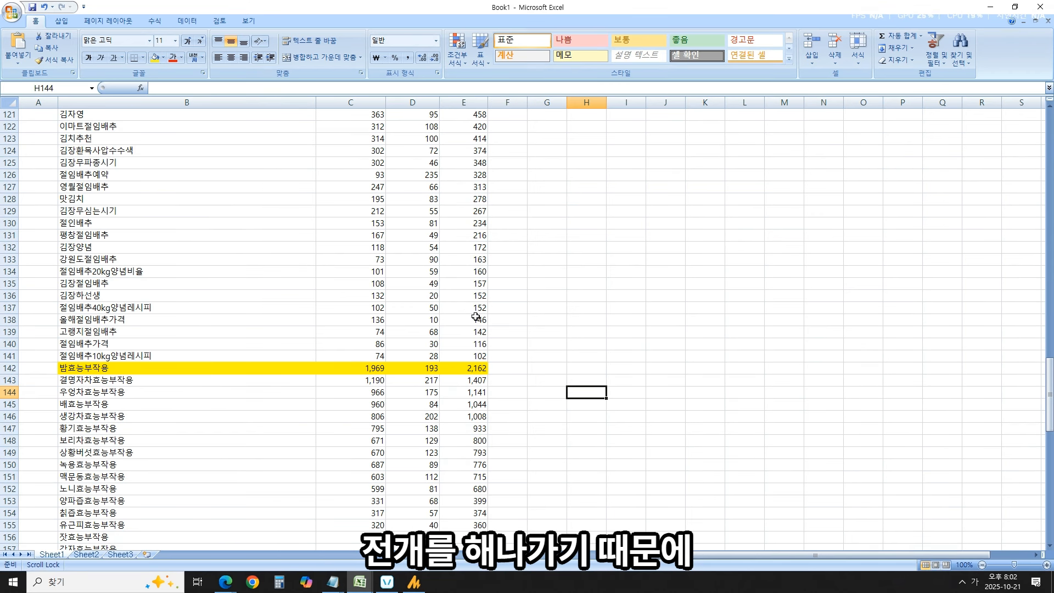
pyautogui.click(560, 329)
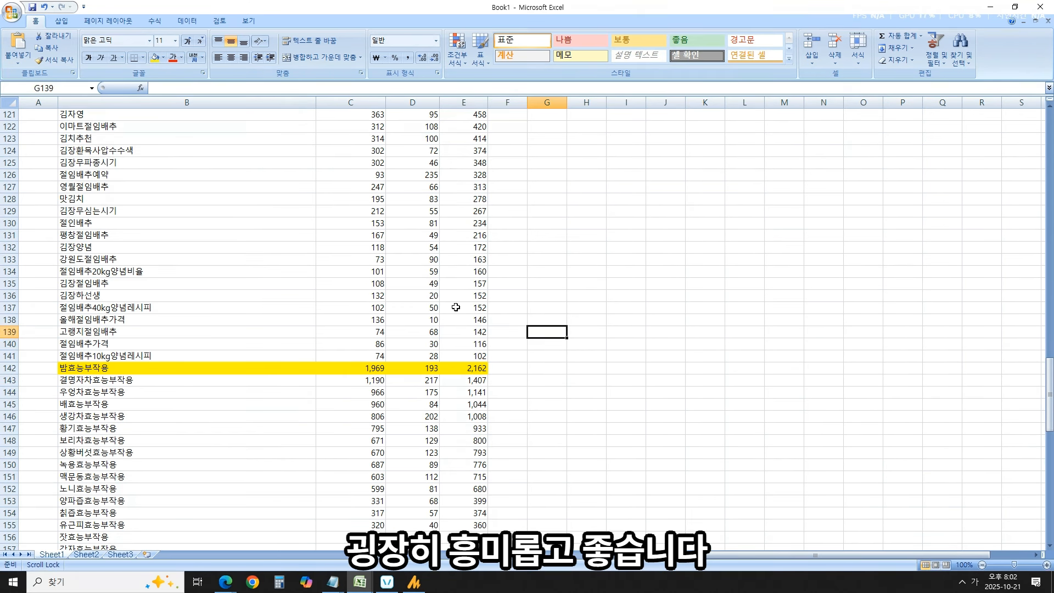
pyautogui.moveTo(478, 185); pyautogui.dragTo(187, 368)
pyautogui.click(541, 379)
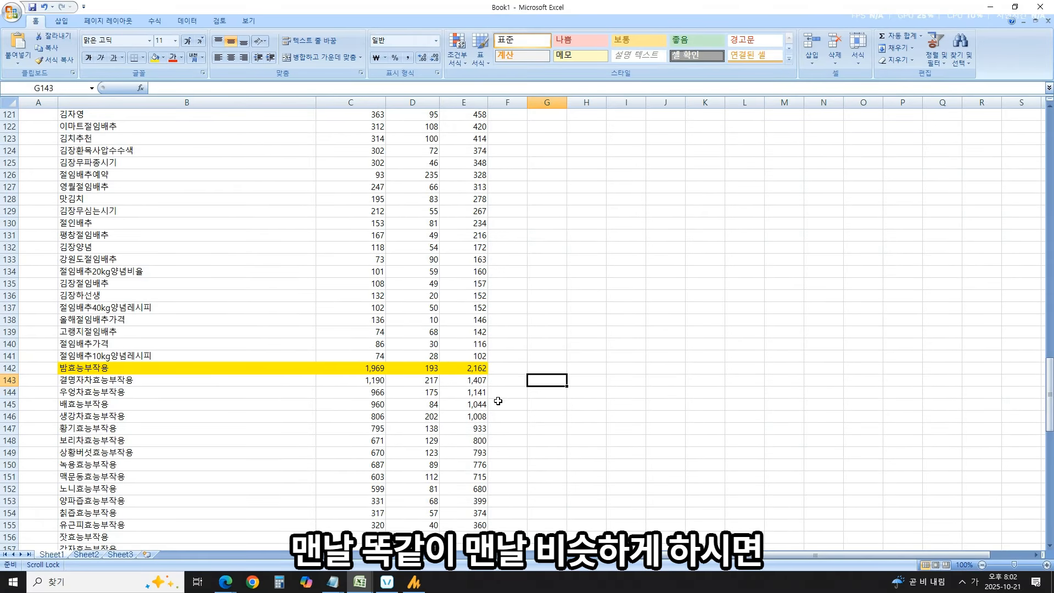
pyautogui.moveTo(478, 414); pyautogui.dragTo(184, 365)
pyautogui.click(352, 319)
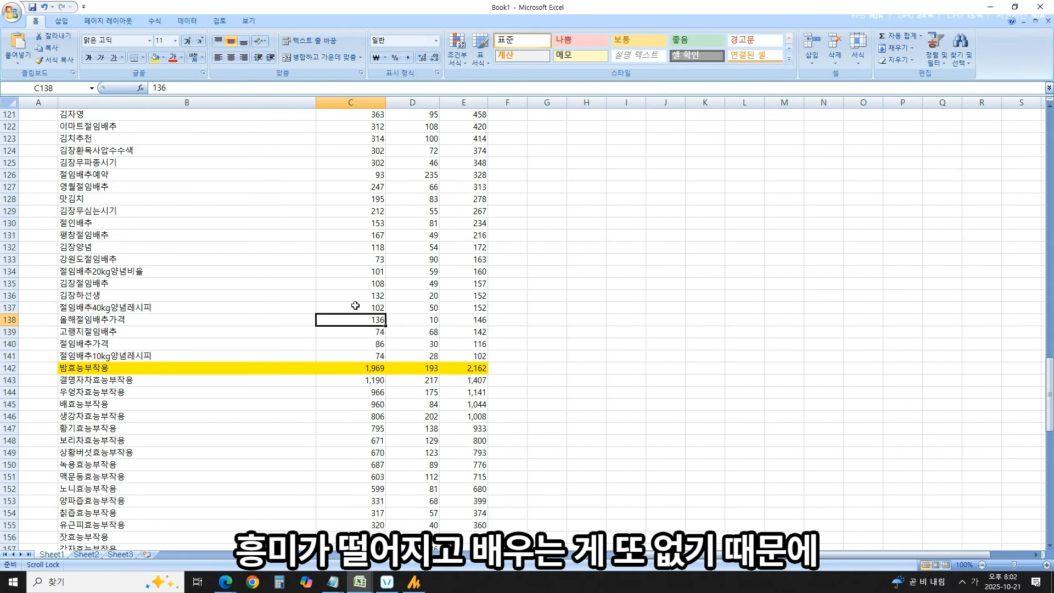
# Highlight the keyword rows from 김치 to 백김치 with their view counts, and review the 수확시기 and 심는시기 keywords above them.
pyautogui.click(536, 354)
pyautogui.scroll(11, 511, 346)
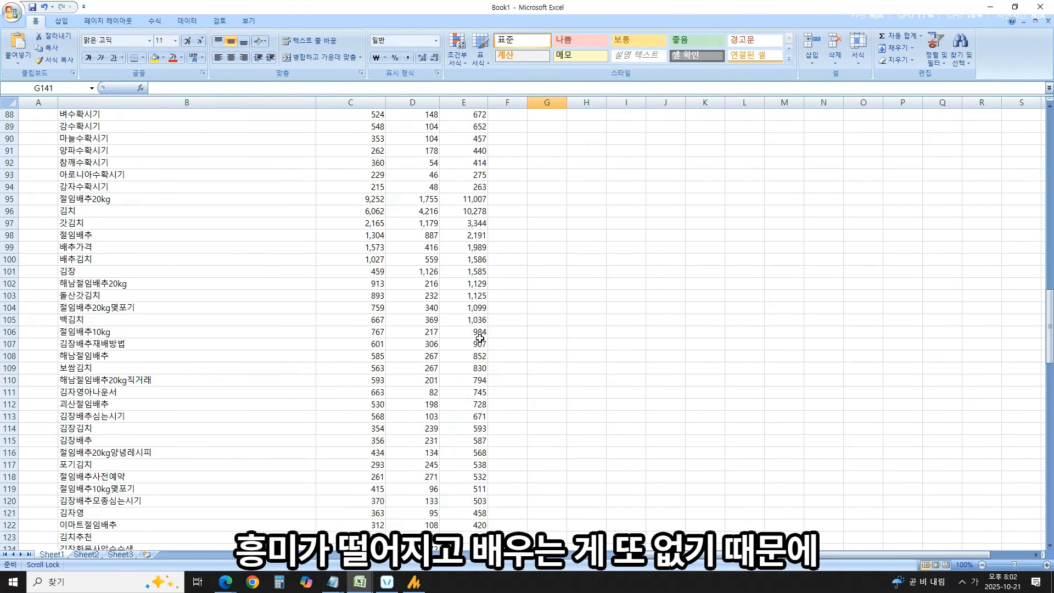
pyautogui.moveTo(476, 321); pyautogui.dragTo(189, 212)
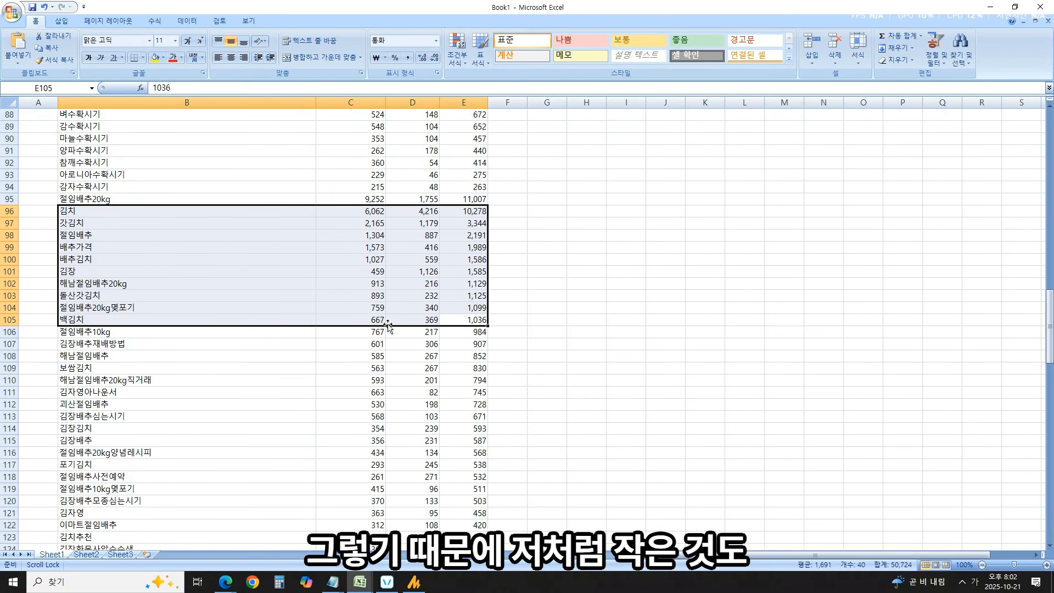
pyautogui.scroll(6, 379, 330)
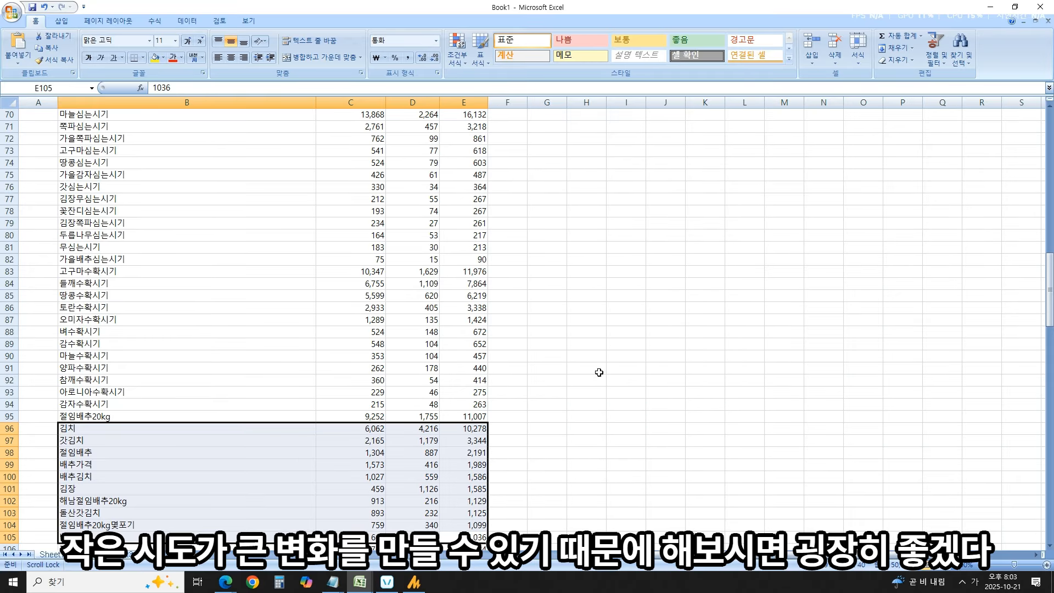
pyautogui.click(530, 323)
# Switch to the Tistory draft in the browser and review its Gemini Canvas instructions, from the Canvas selection image through the prompt and usage steps.
pyautogui.moveTo(226, 584)
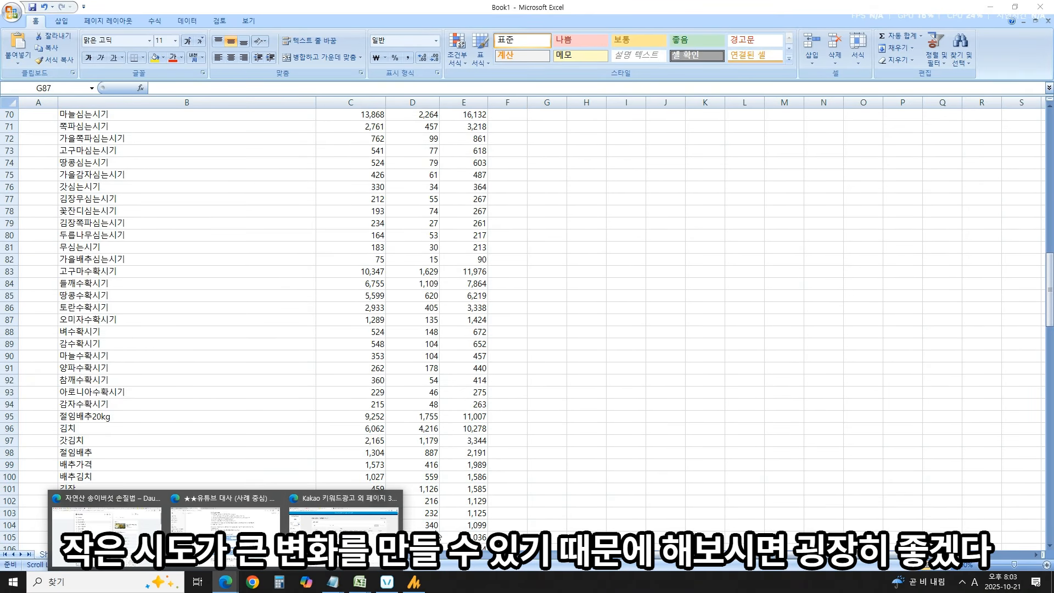
pyautogui.click(367, 530)
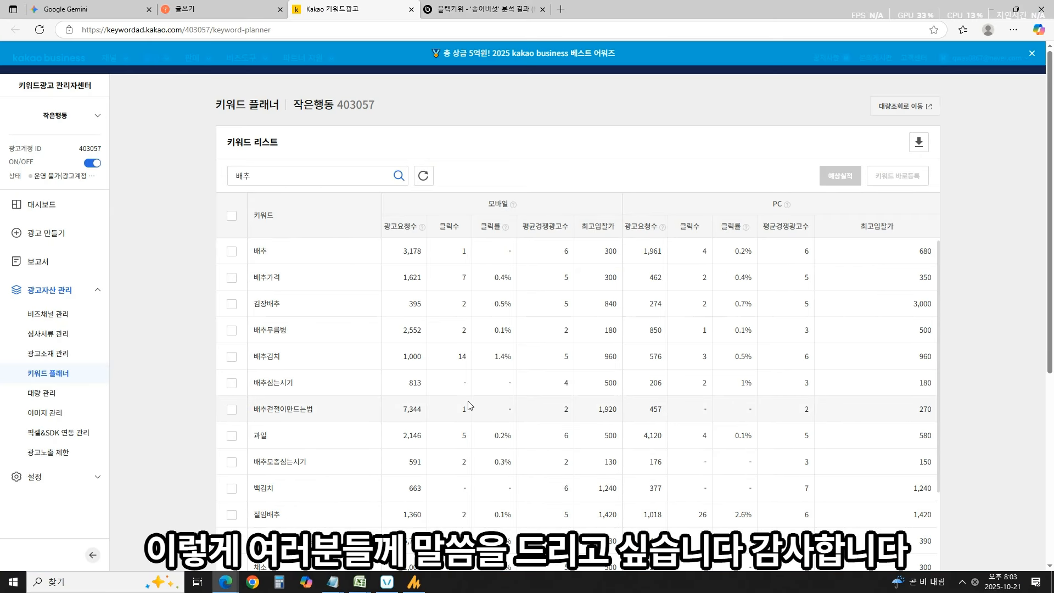
pyautogui.moveTo(425, 302); pyautogui.dragTo(481, 355)
pyautogui.click(257, 10)
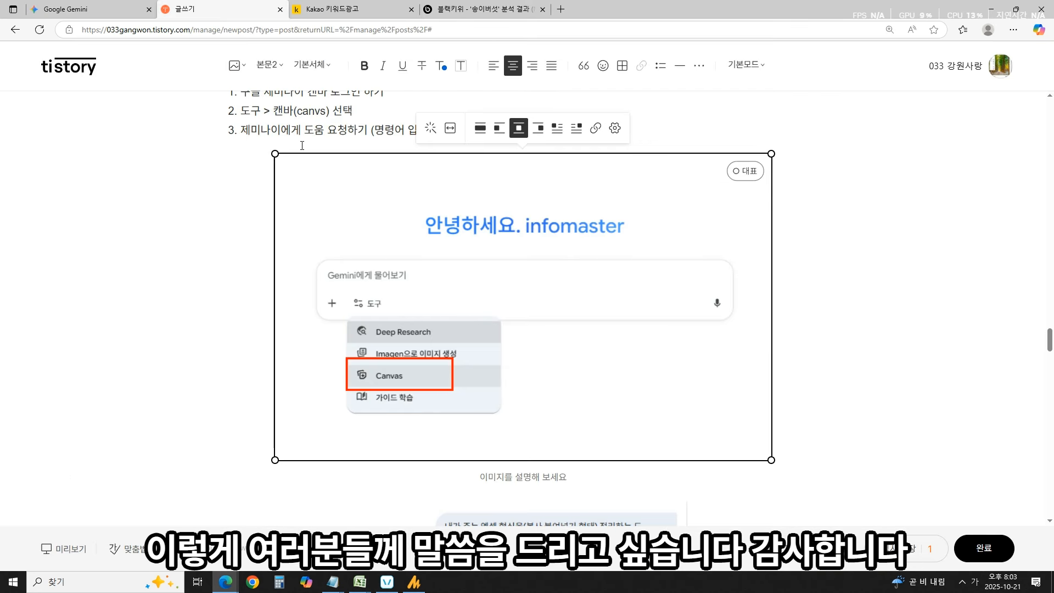
pyautogui.moveTo(1049, 341); pyautogui.dragTo(1051, 353)
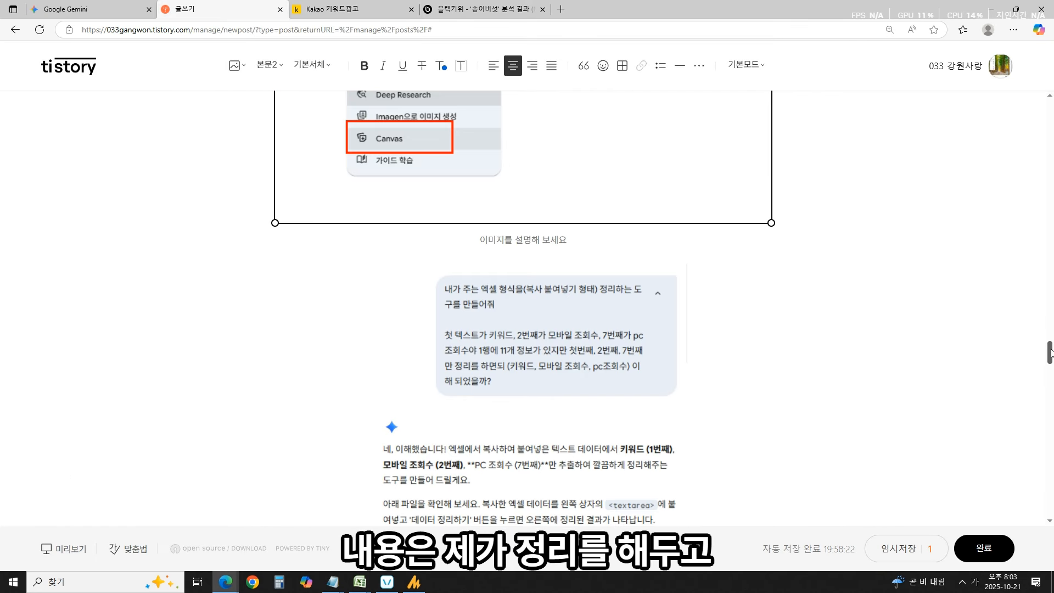
pyautogui.click(667, 260)
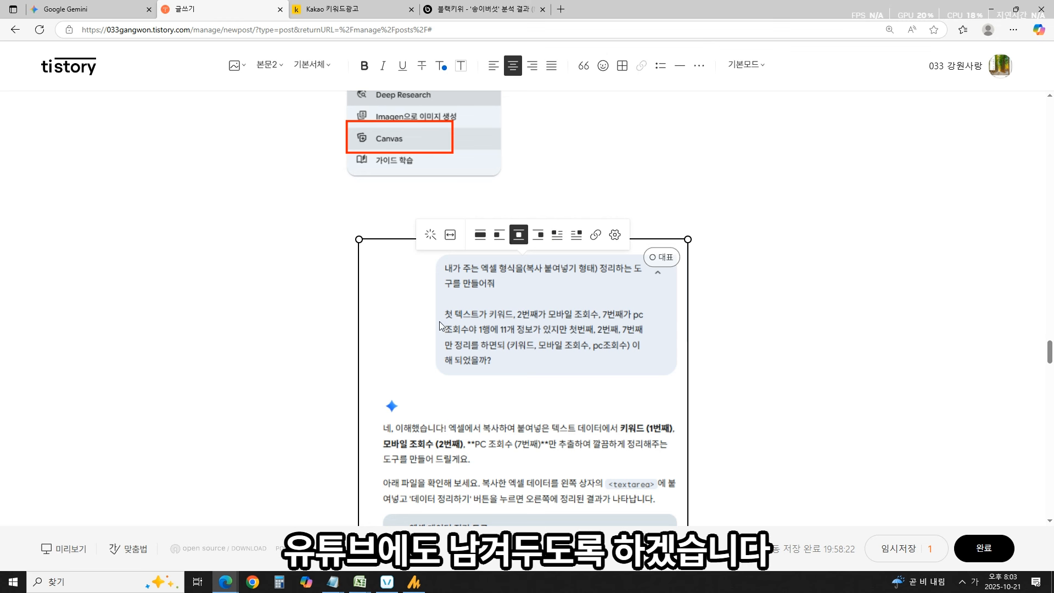
pyautogui.click(829, 319)
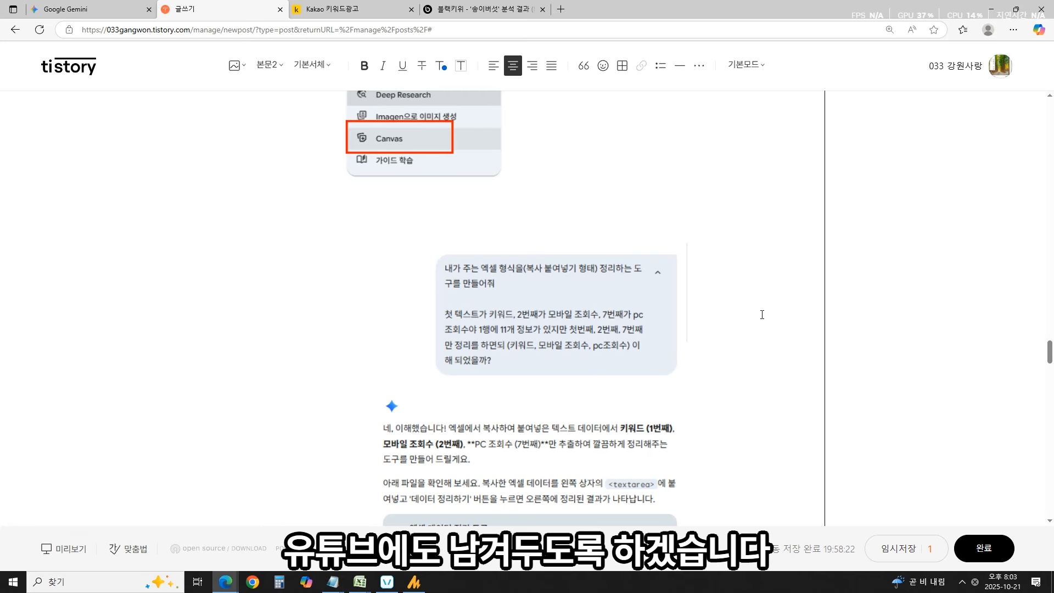
pyautogui.moveTo(1050, 349); pyautogui.dragTo(1050, 359)
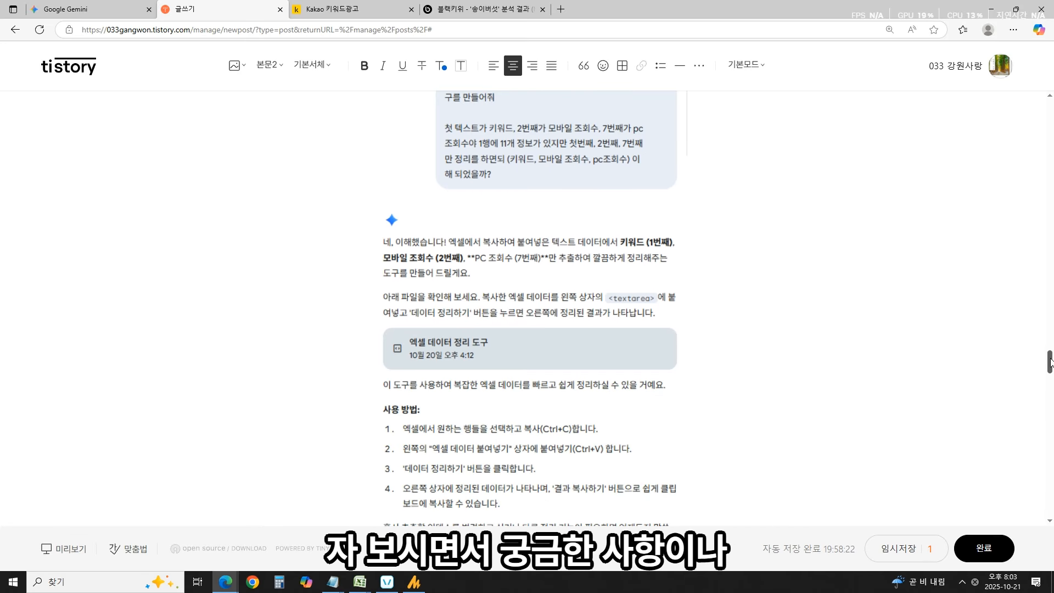